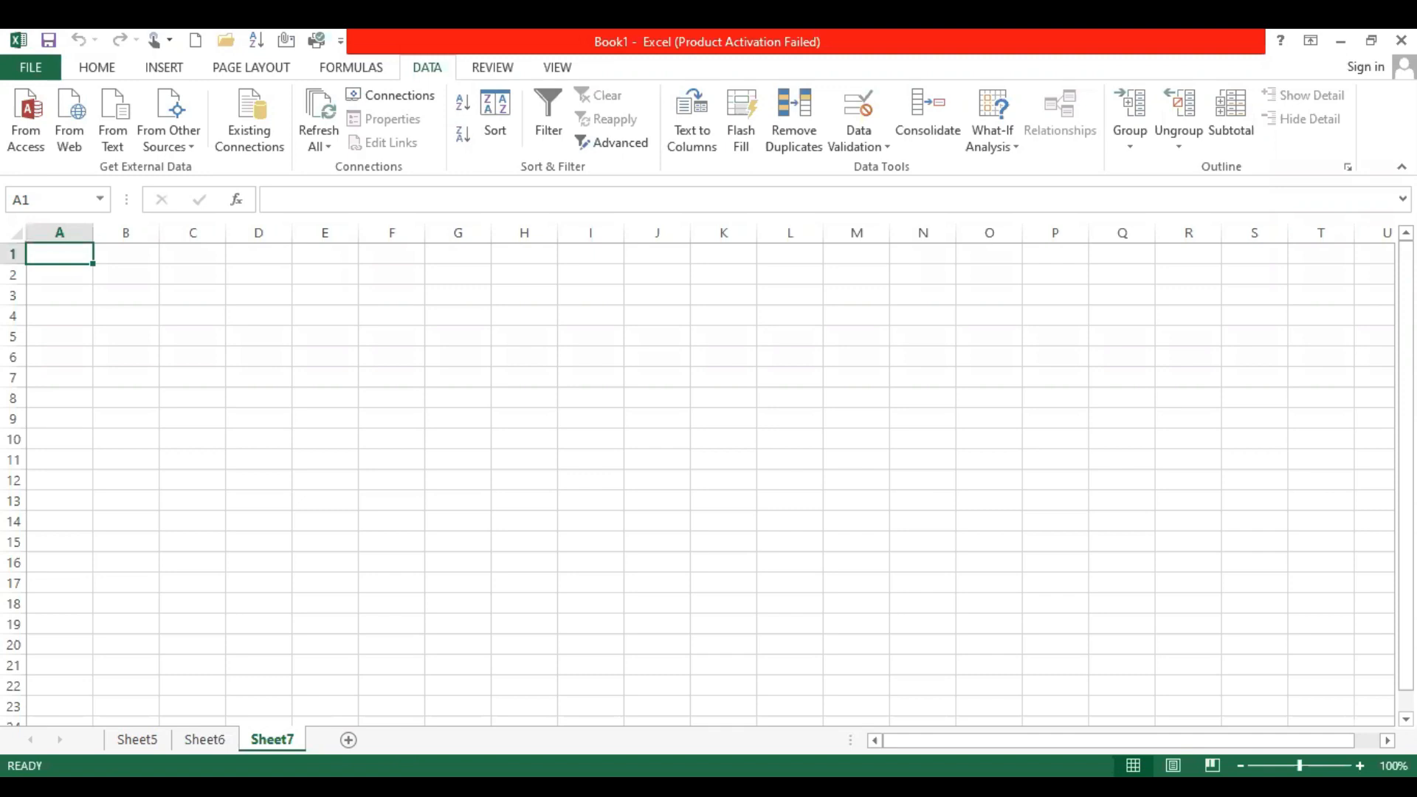
Add a new worksheet to the workbook and rename Sheet5 to jan
left_click(348, 739)
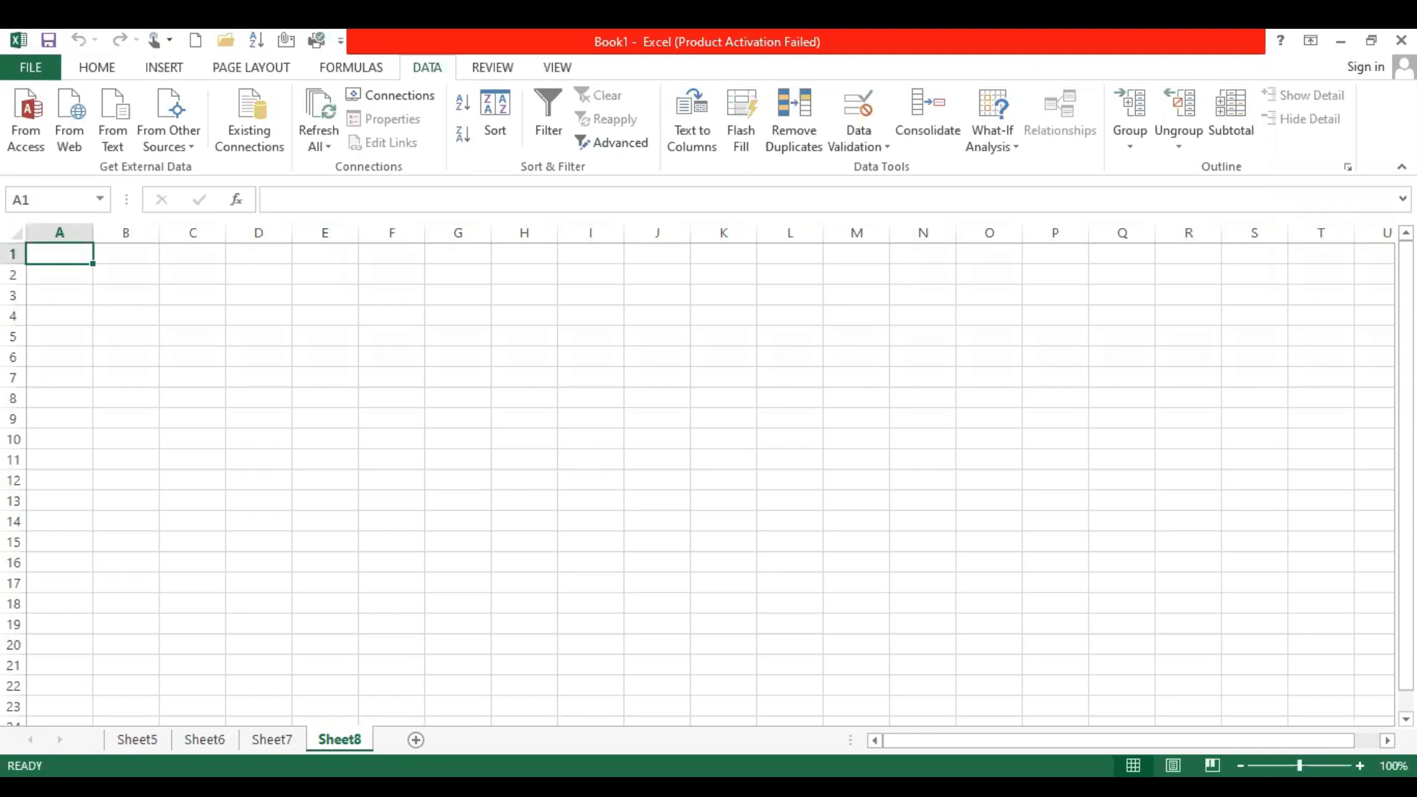
left_click(137, 739)
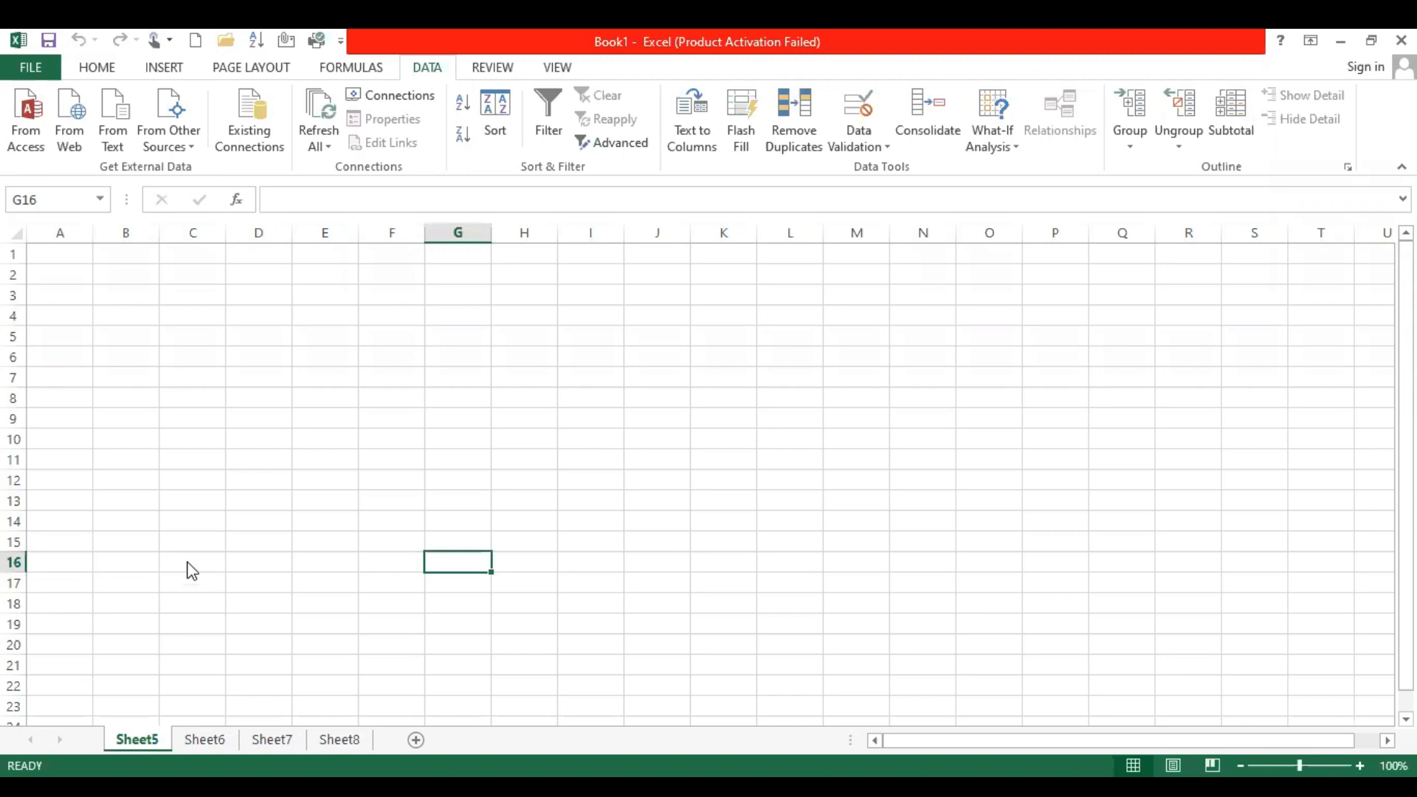
right_click(137, 740)
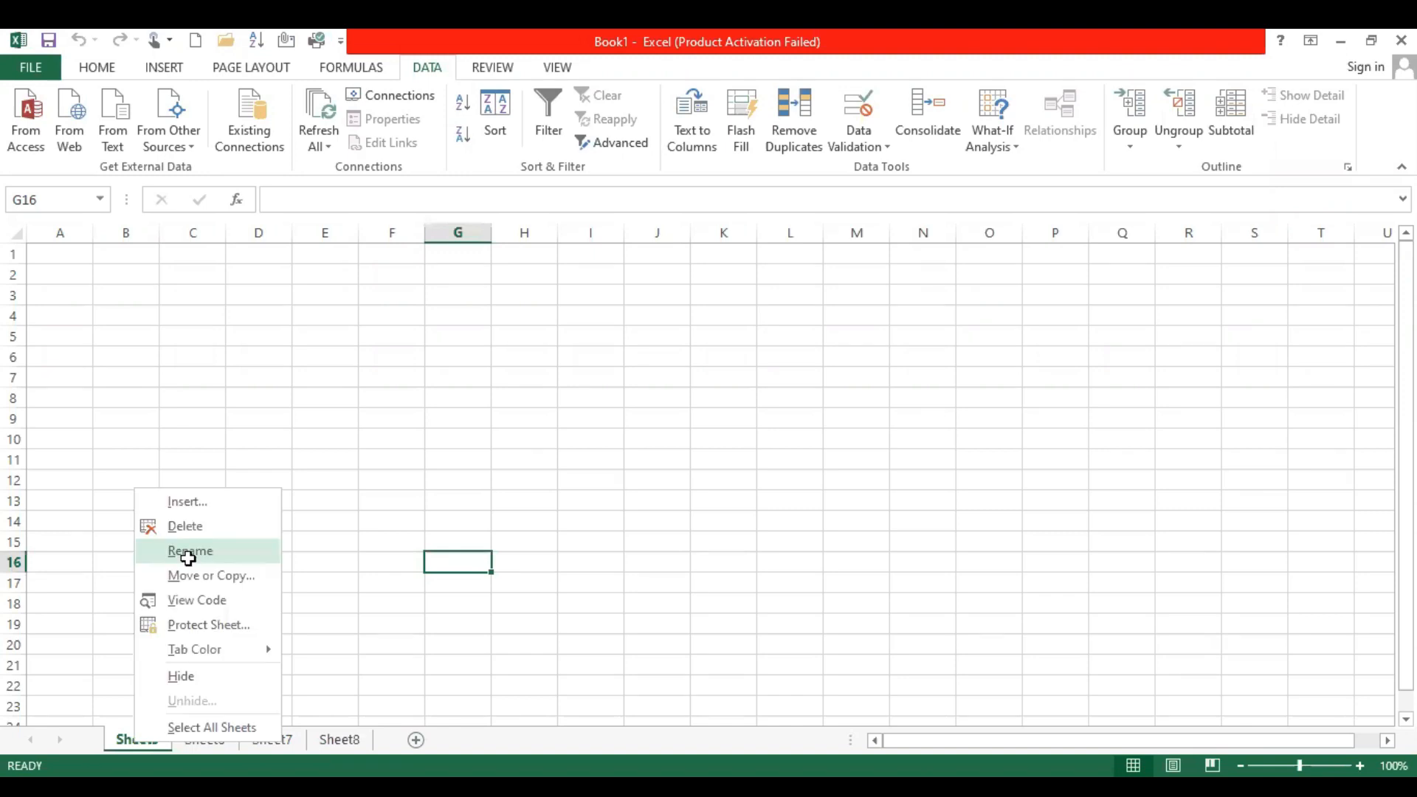
left_click(188, 558)
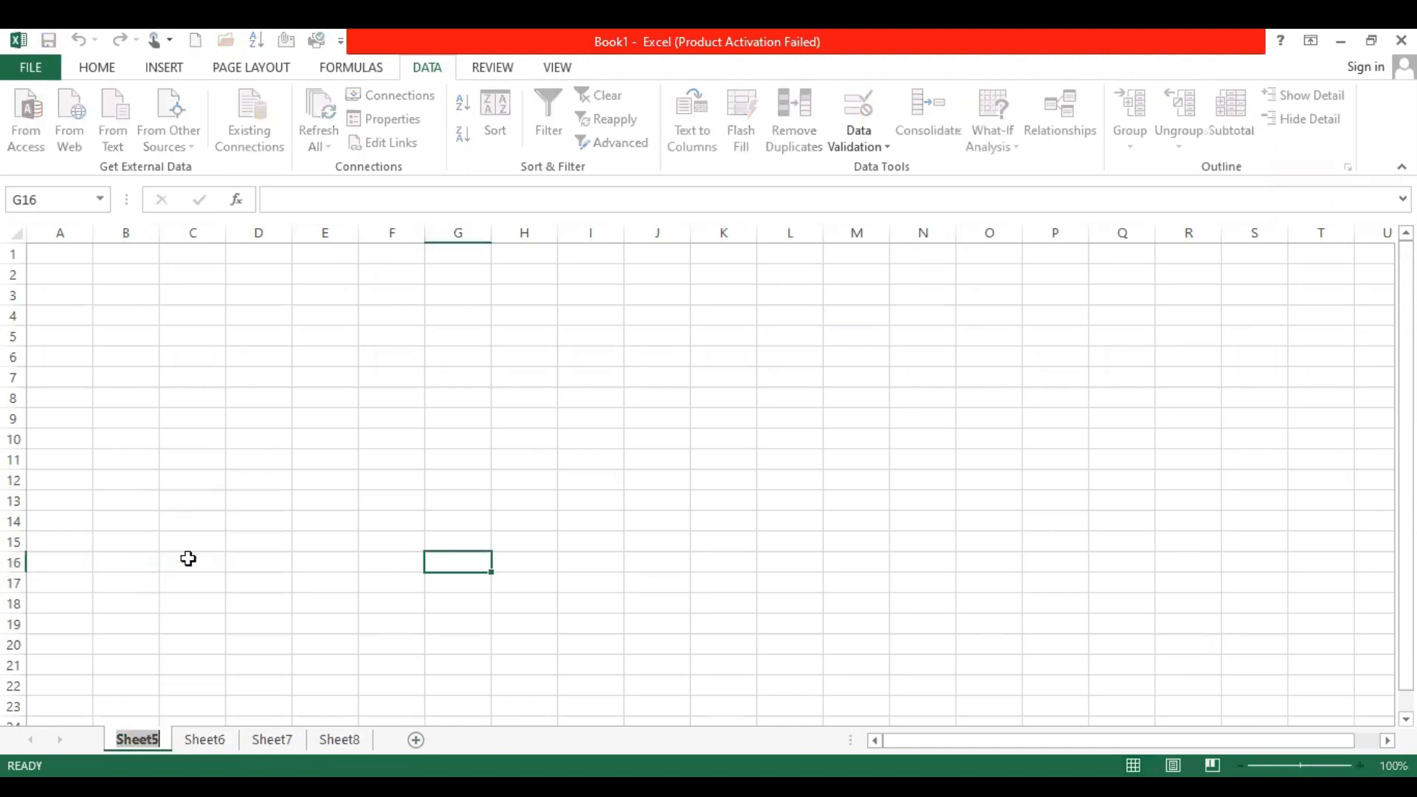
type("jan")
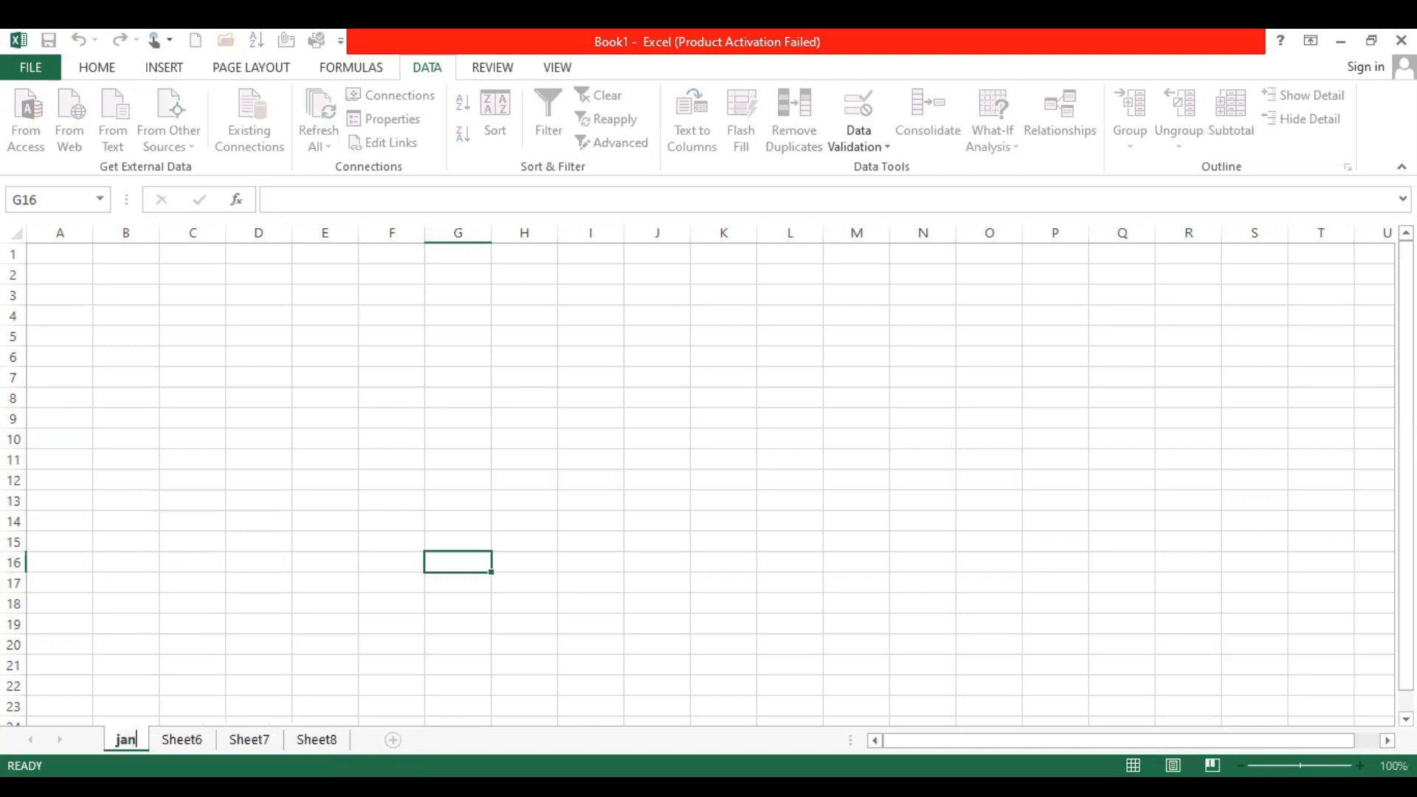
Rename Sheet6 to fab
left_click(182, 738)
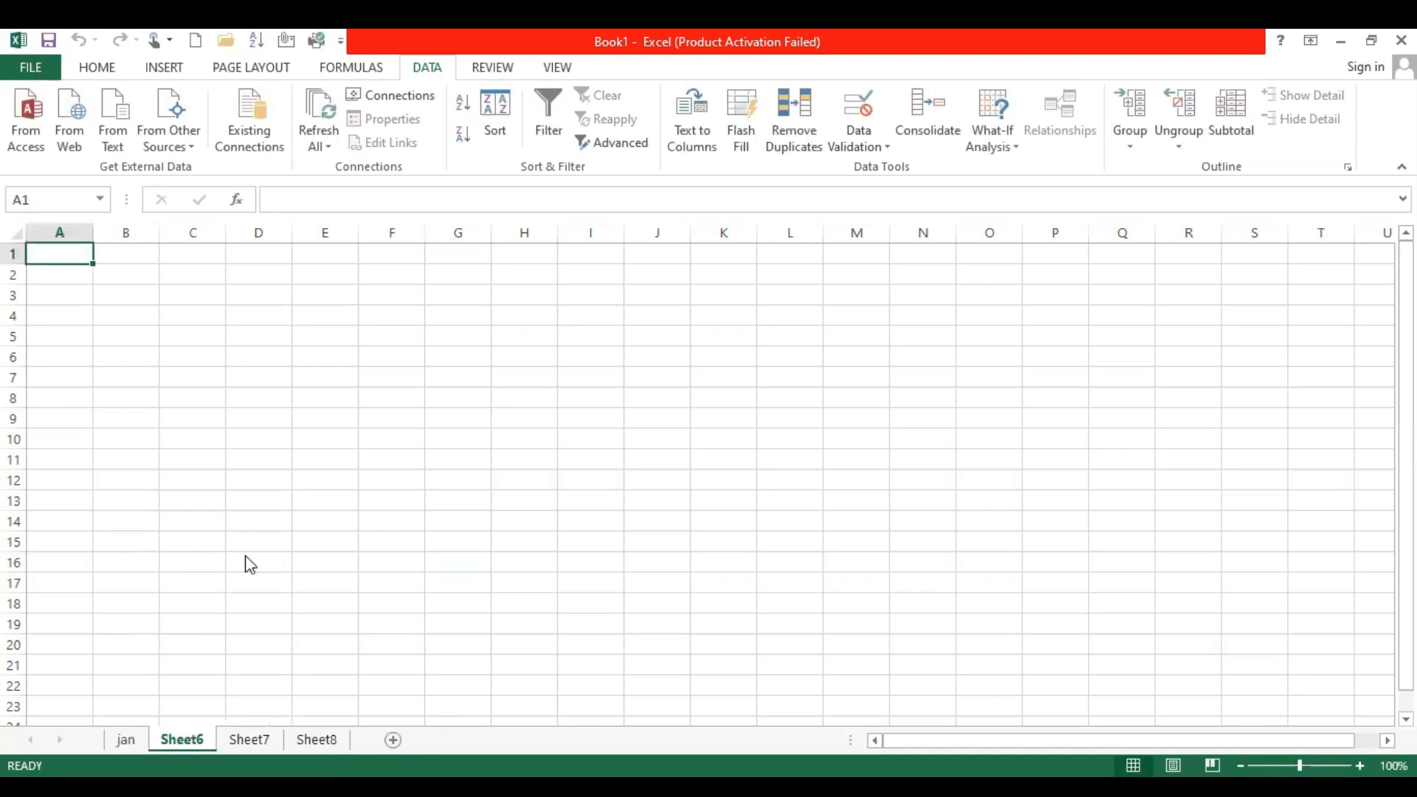
key("alt+h")
type("orfab")
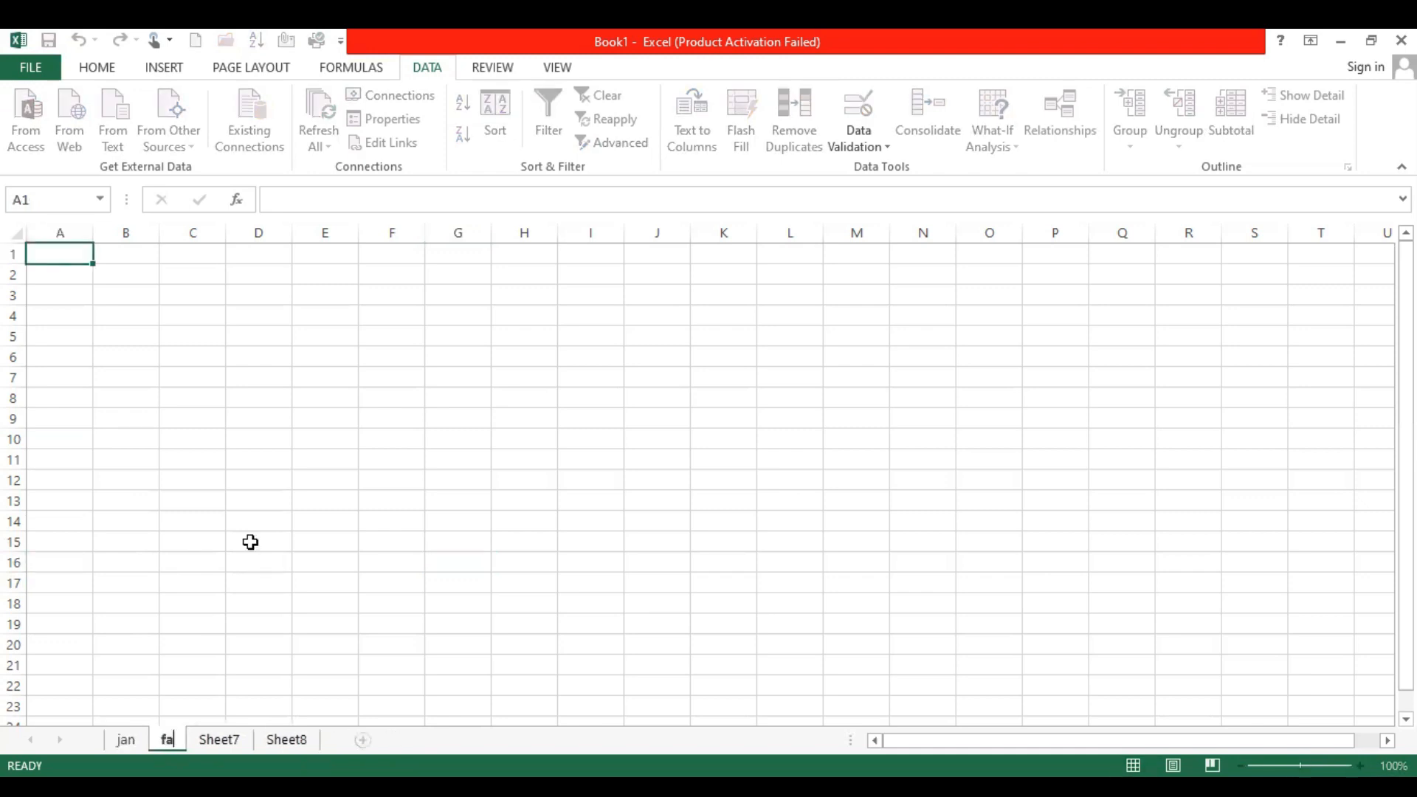
key("Return")
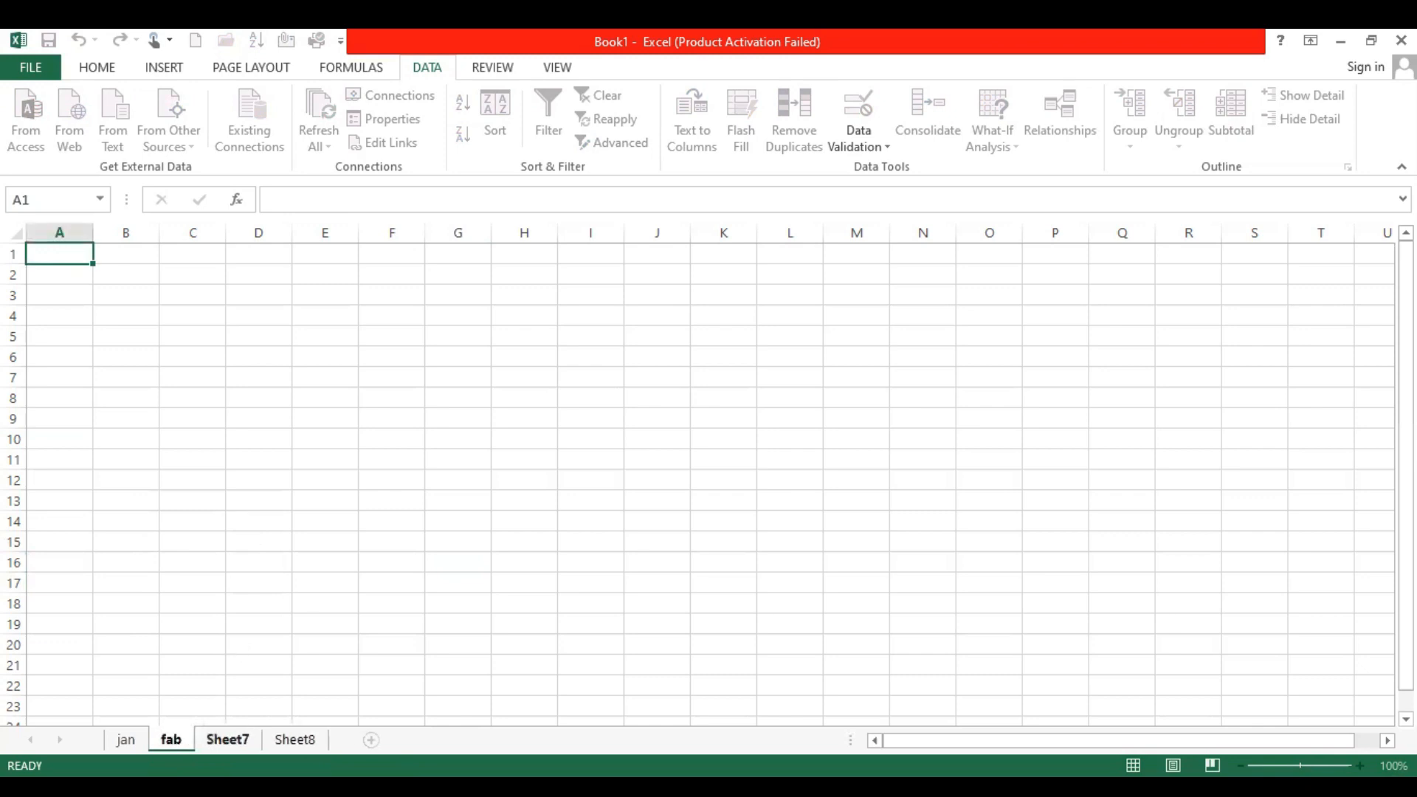
Rename Sheet7 to march
right_click(226, 738)
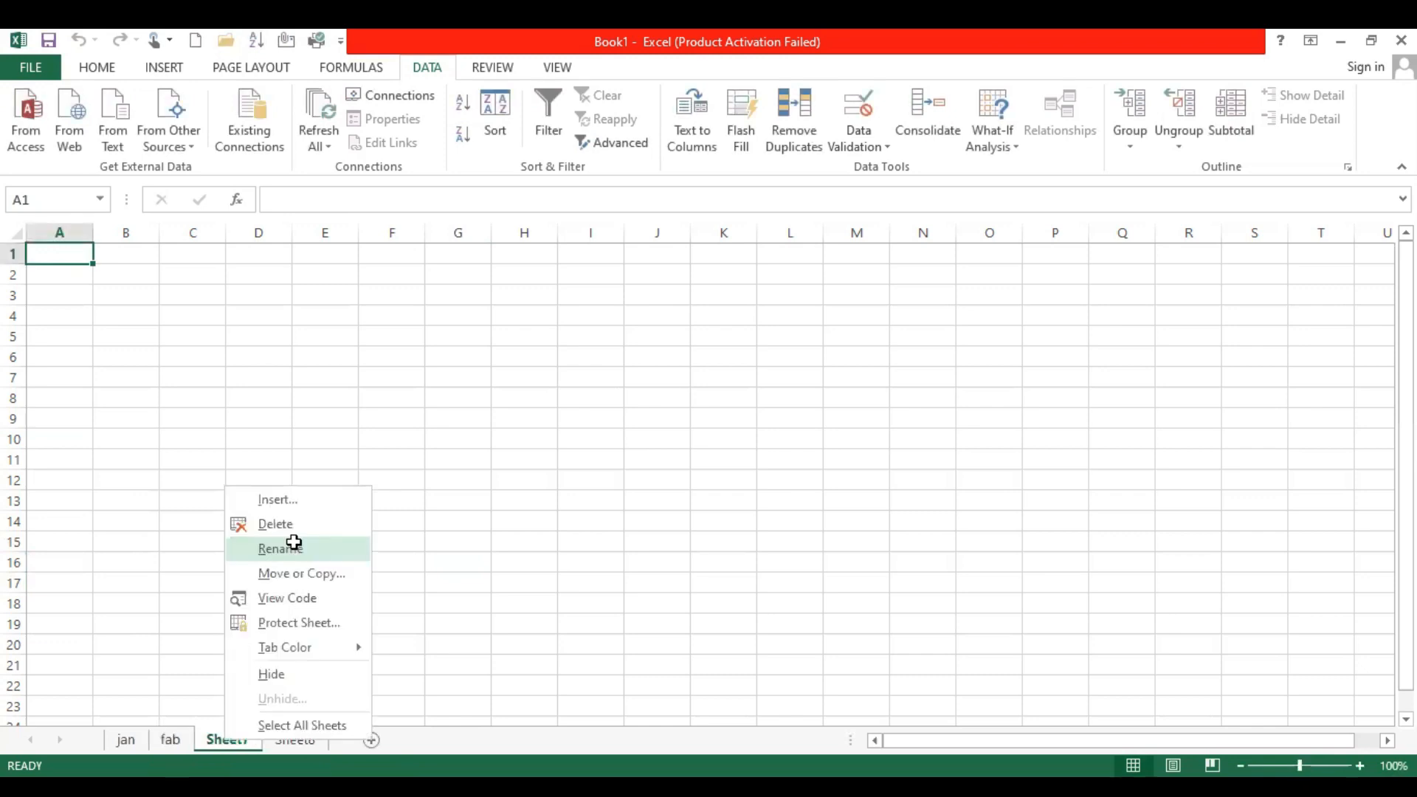
left_click(293, 543)
type("ma")
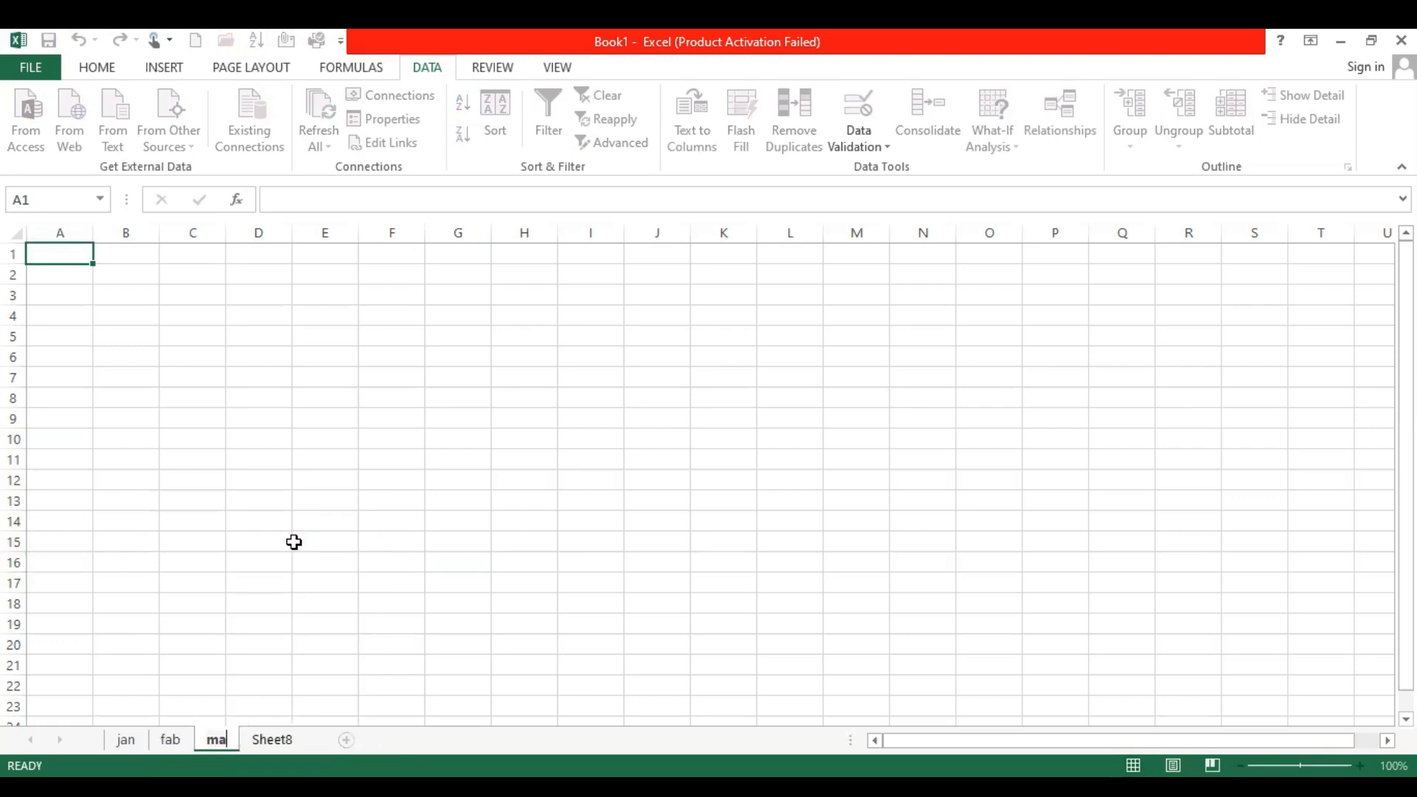
type("r")
key("Return")
type("c")
key("BackSpace")
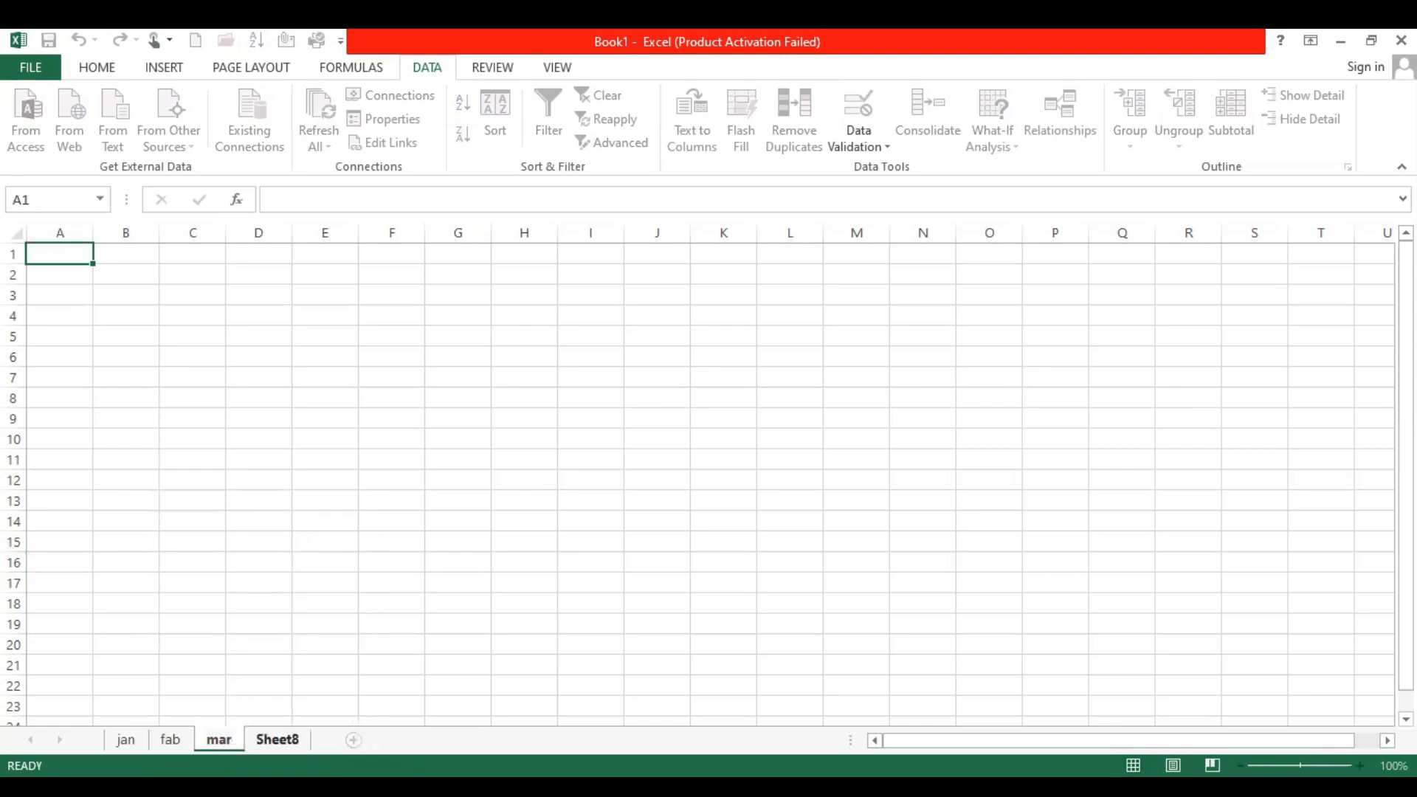
type("ch")
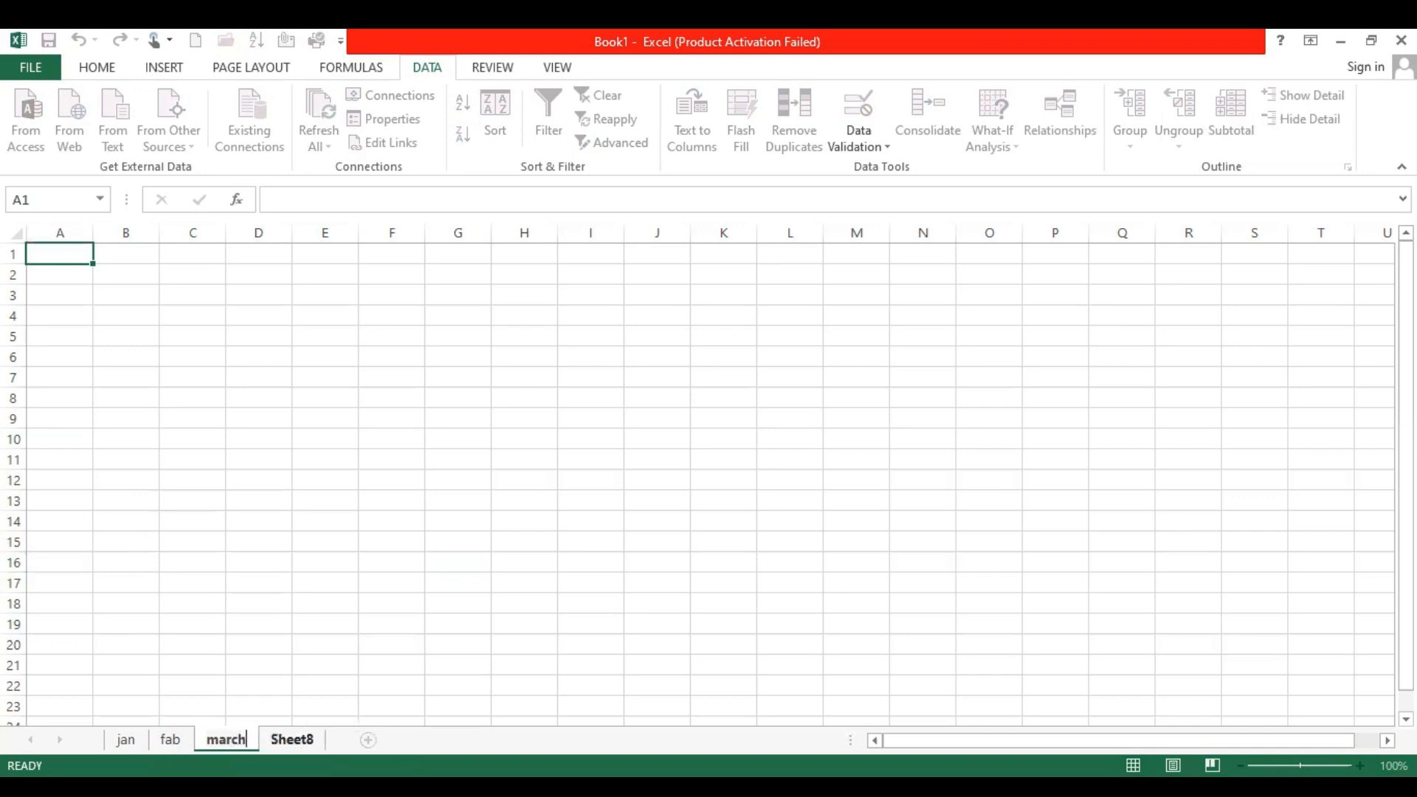
key("Return")
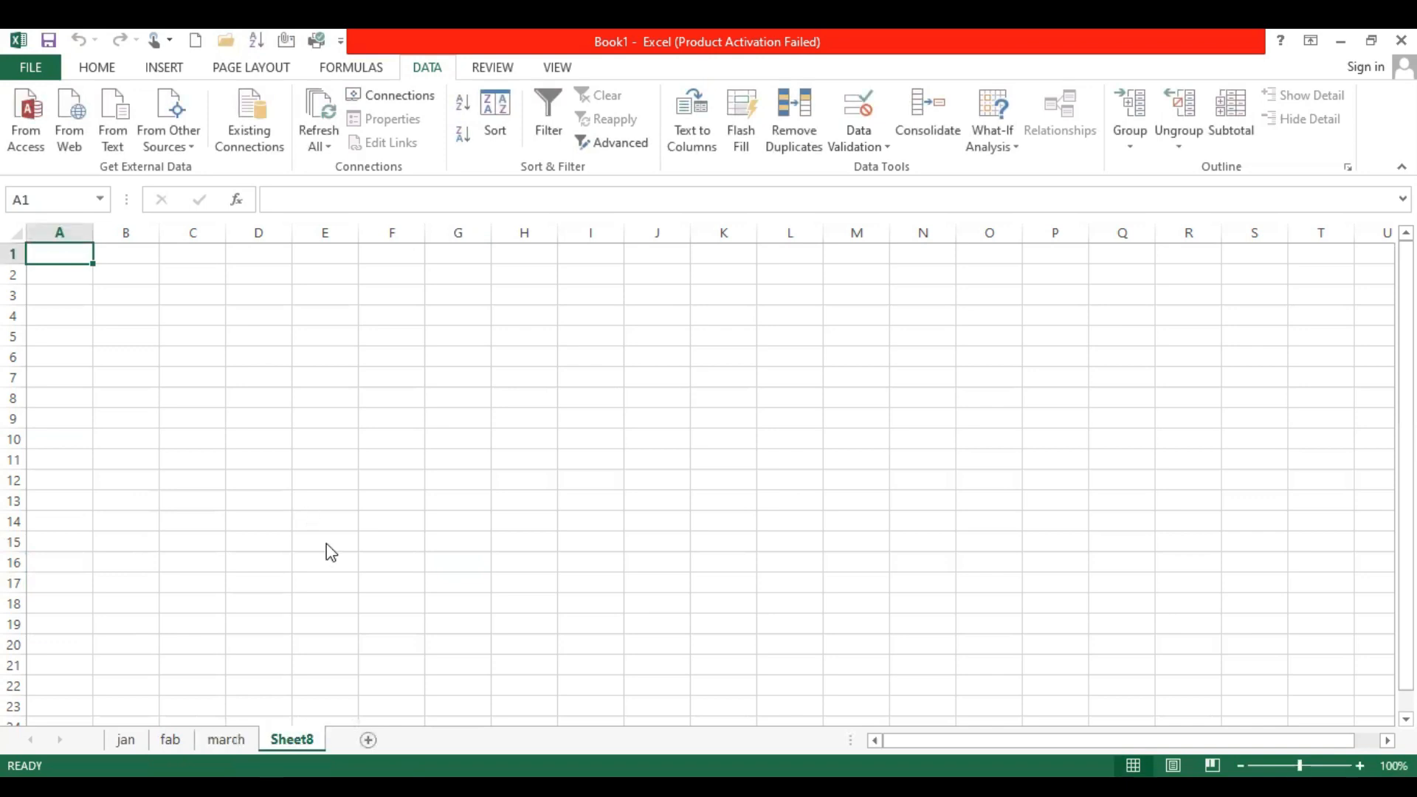
Rename Sheet8 to Total
right_click(282, 739)
left_click(336, 551)
type("apr")
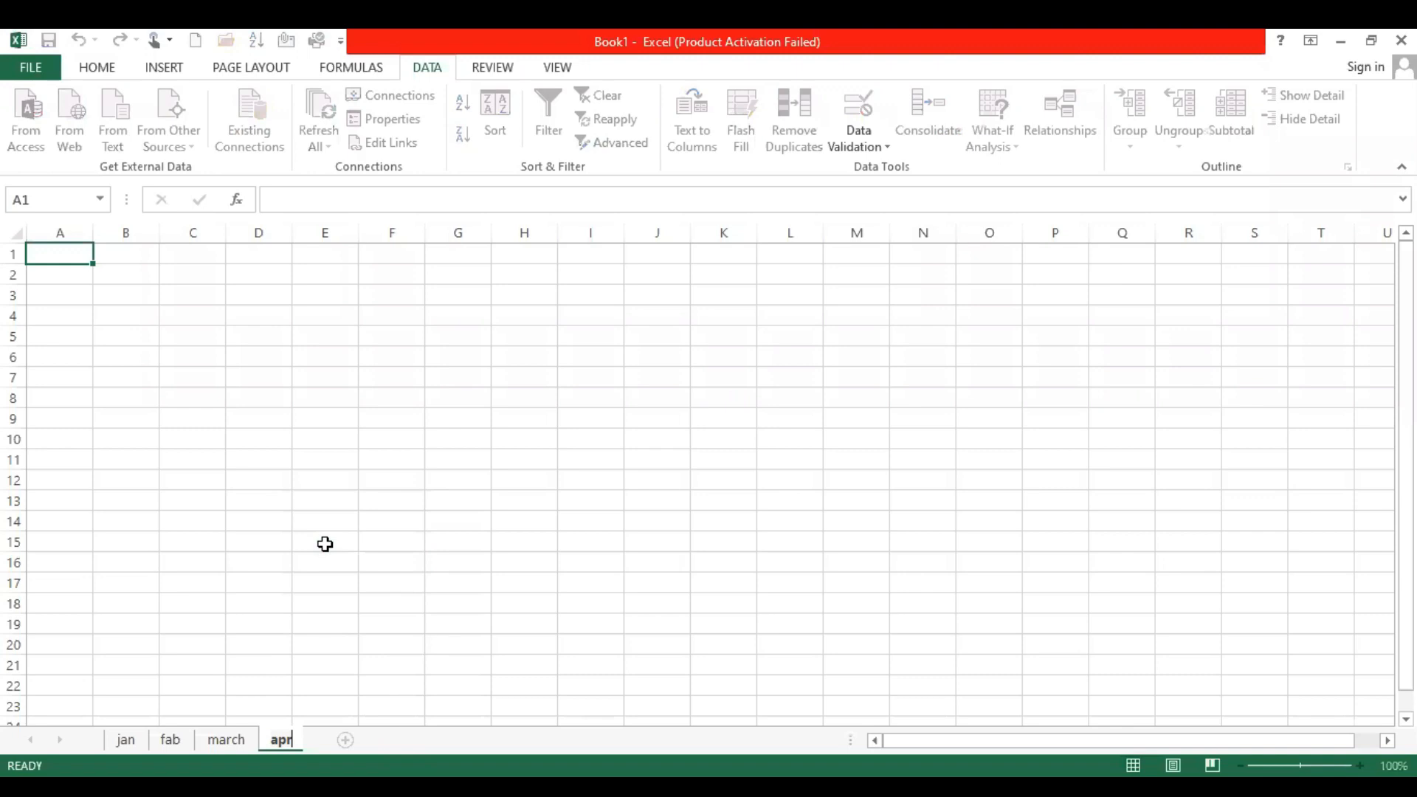
key("BackSpace")
key("BackSpace")
key("BackSpace")
type("Total")
key("Return")
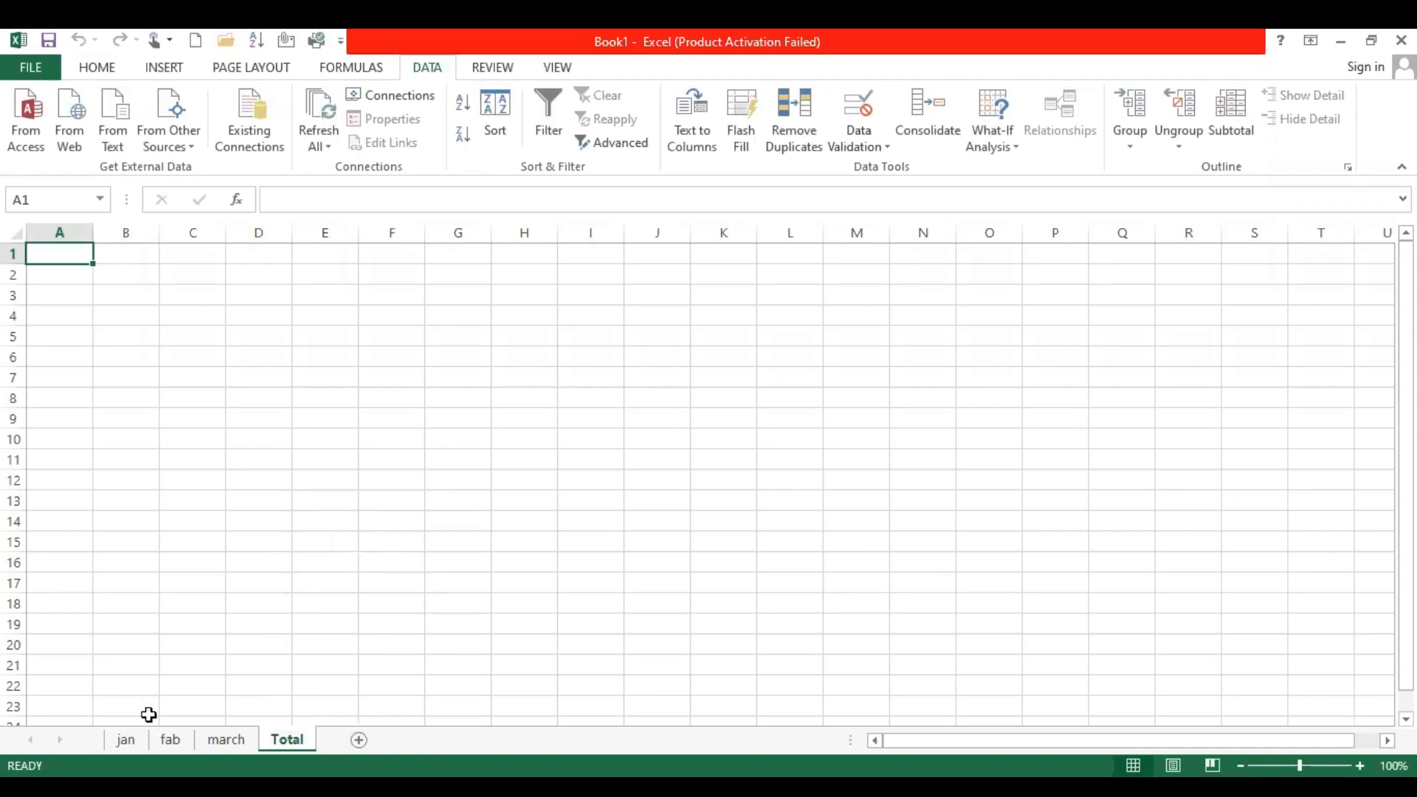
On the jan sheet, enter the column headers sl. No, subj1 and subj2 in cells A1 to C1
left_click(125, 739)
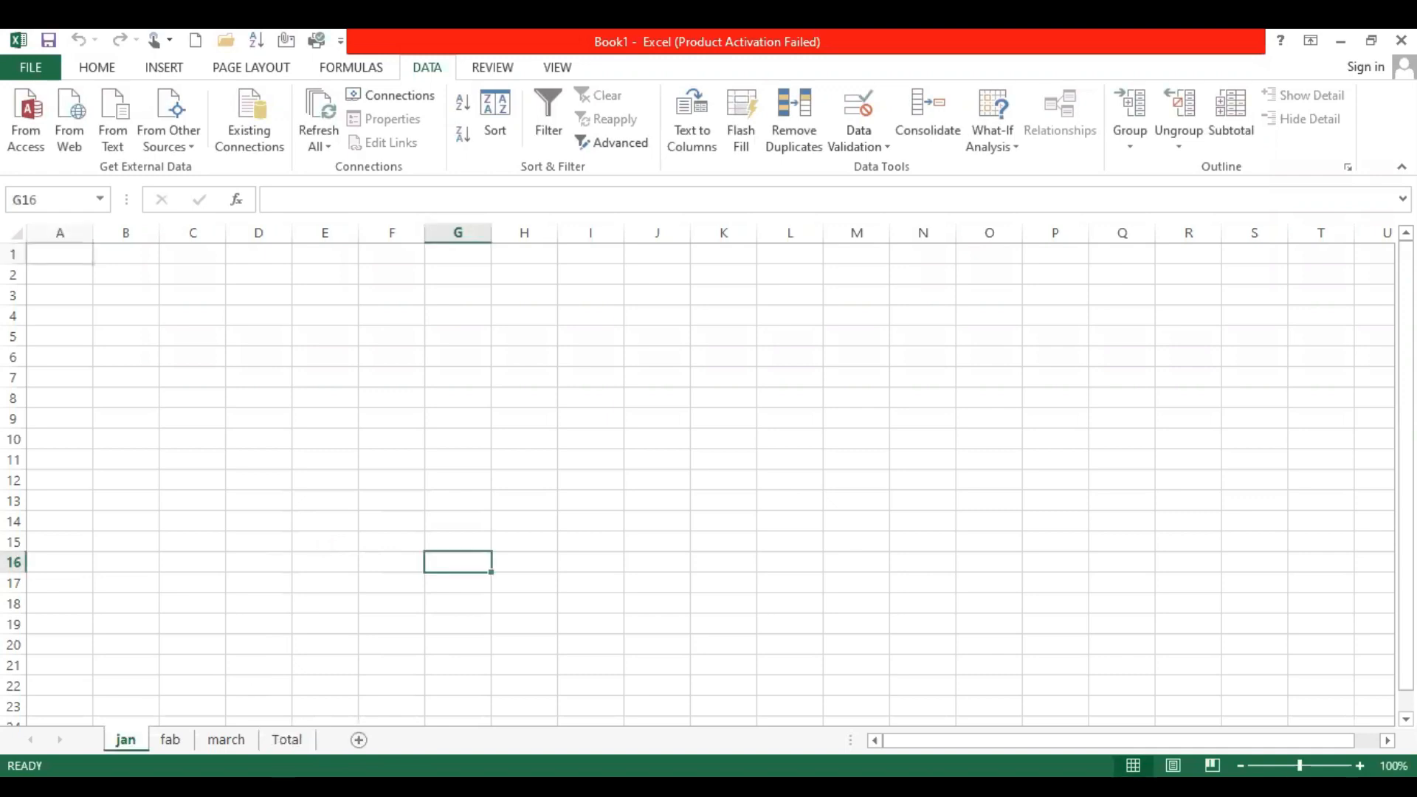
left_click(67, 260)
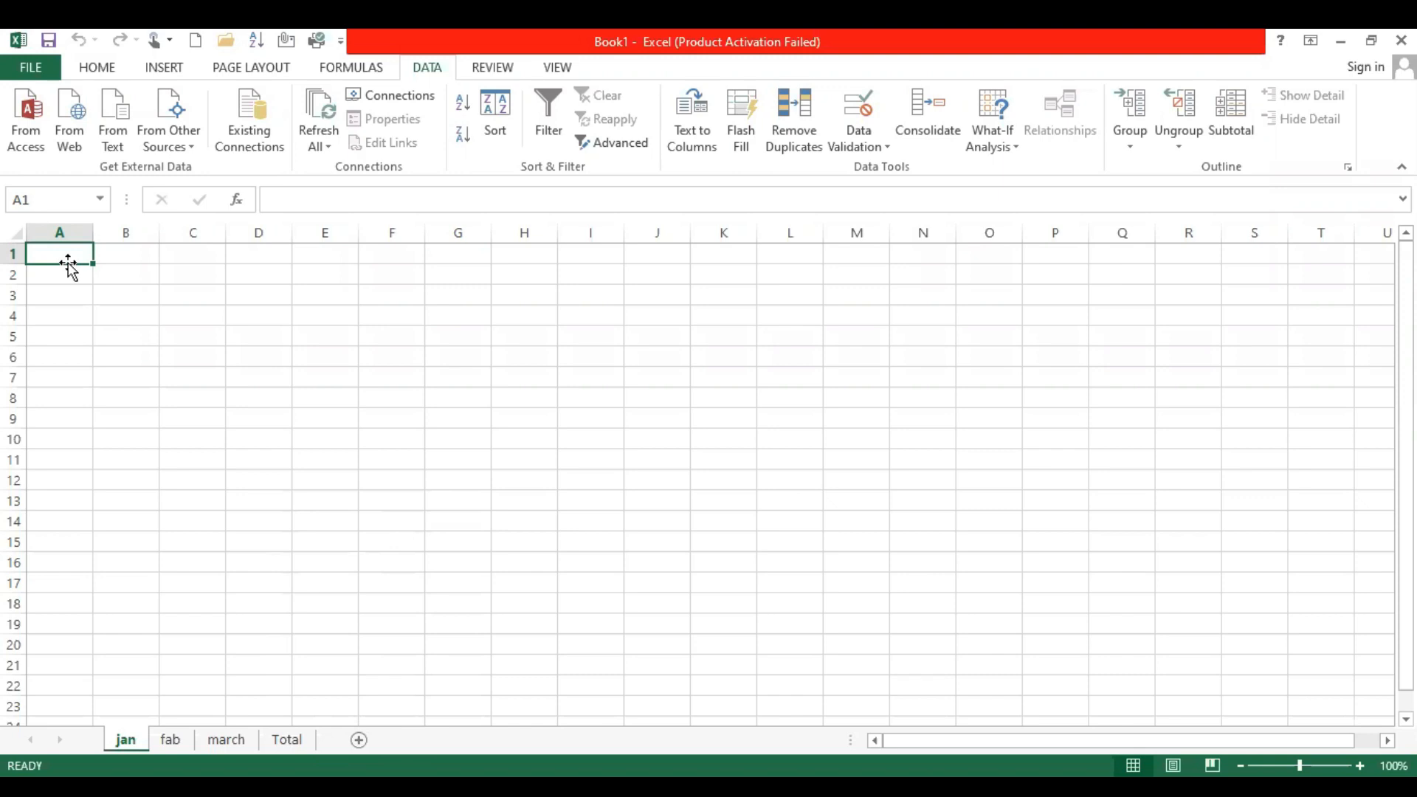
type("s")
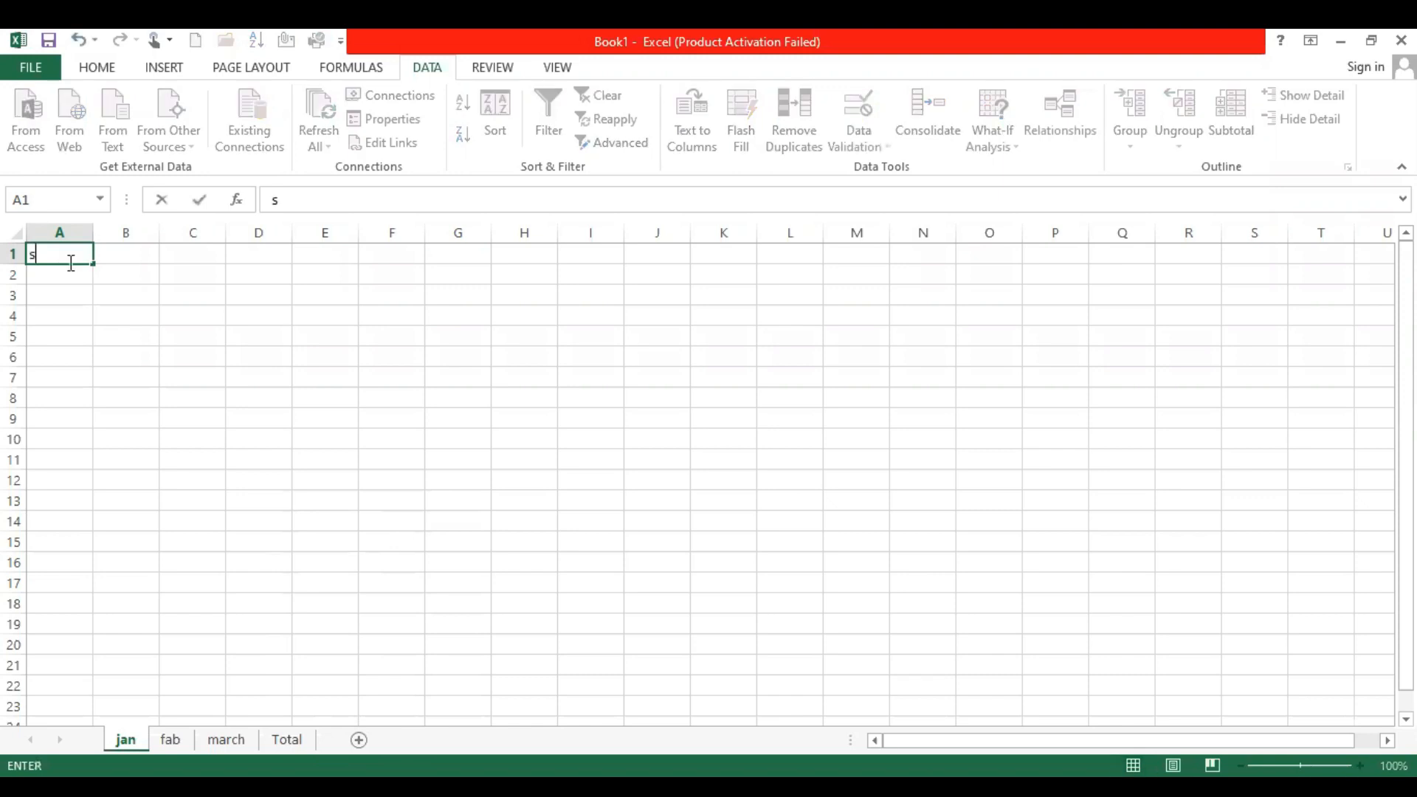
type("l. no")
key("Tab")
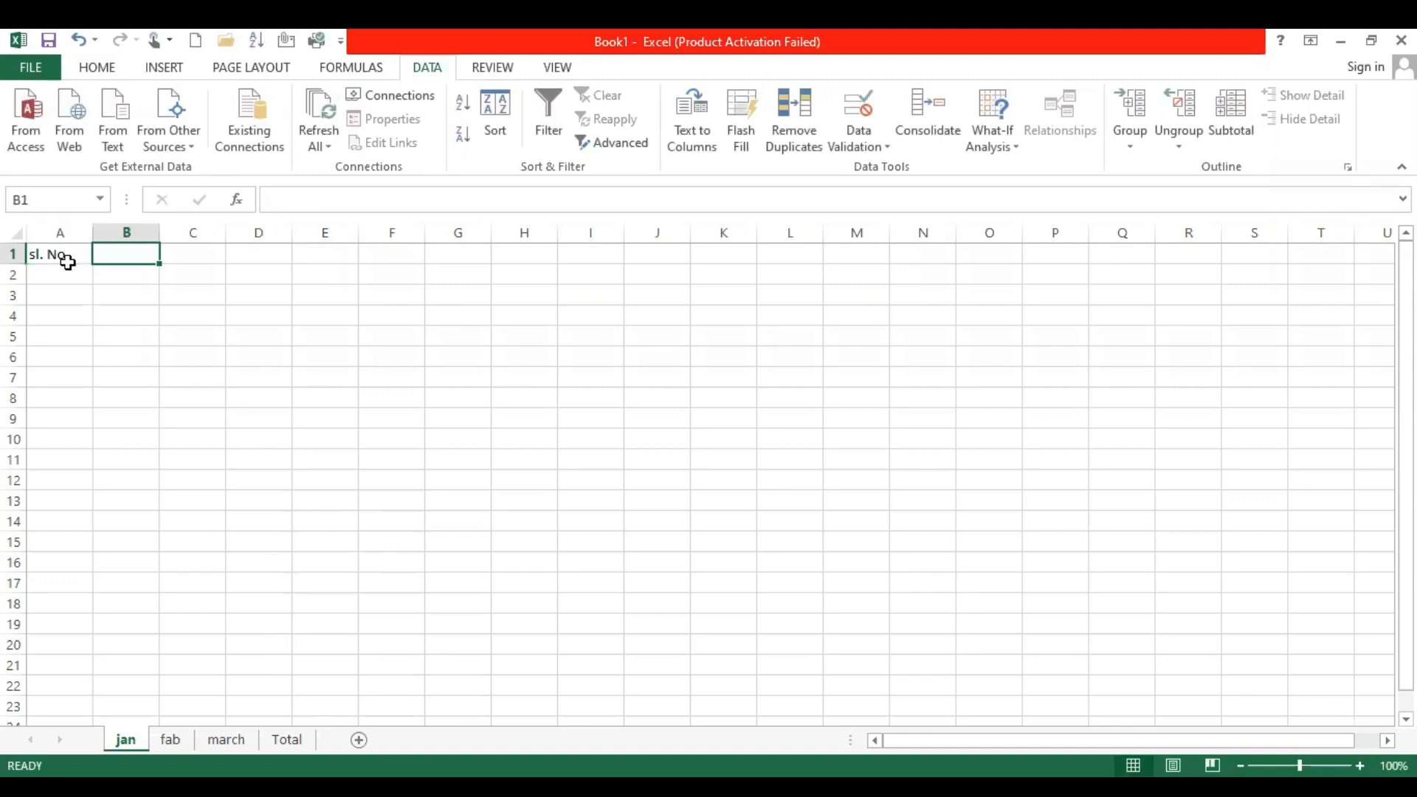
type("s")
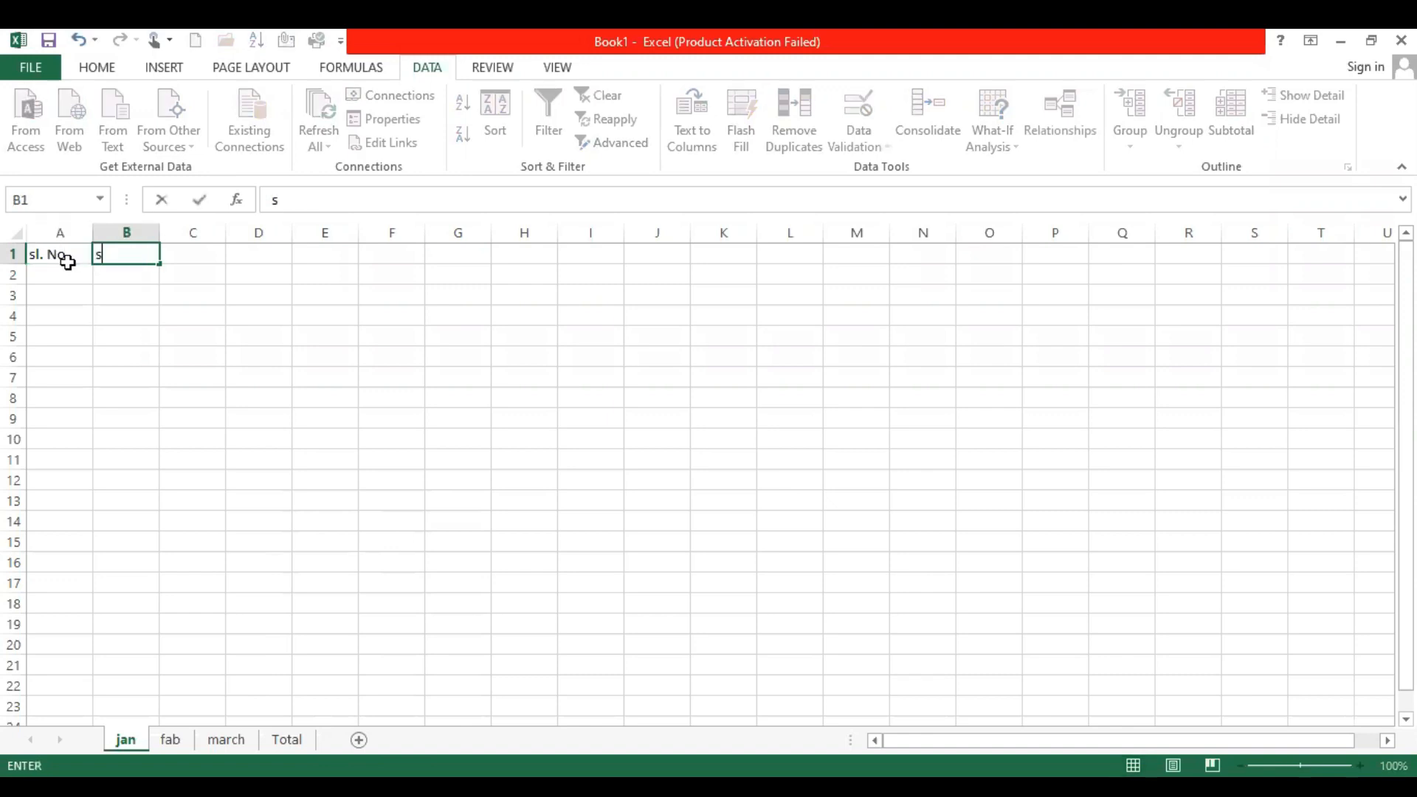
type("ubj1")
key("Tab")
type("s")
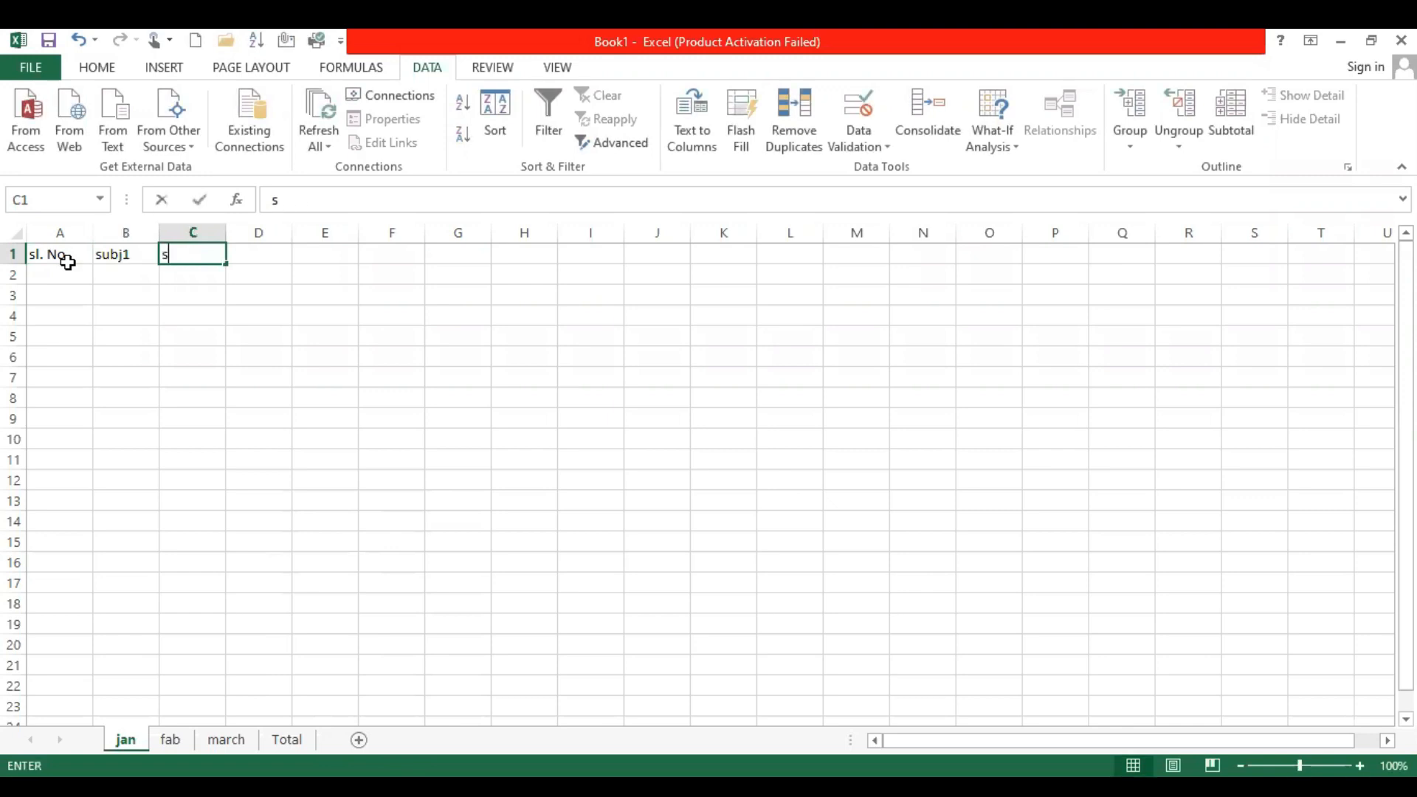
type("ubj2")
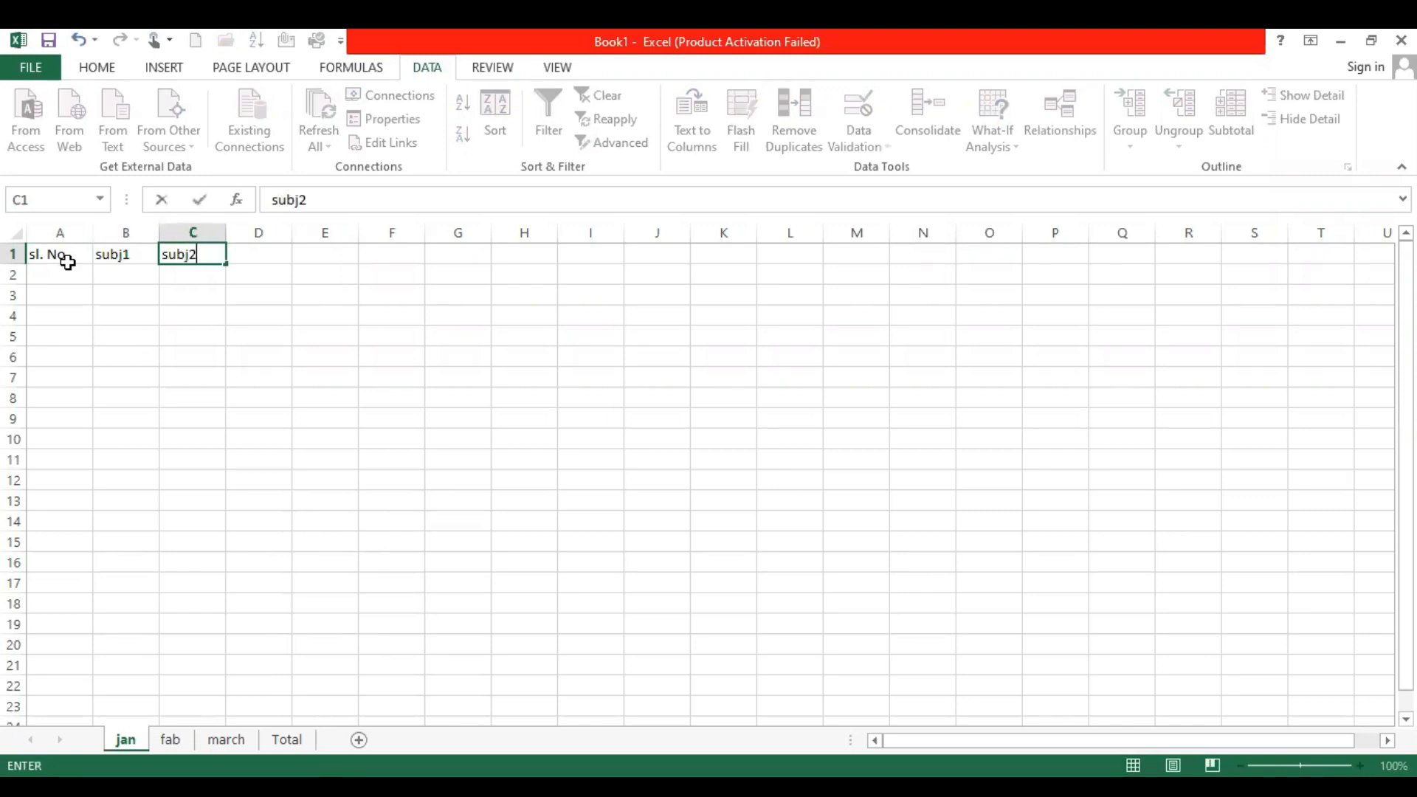
key("Tab")
Complete the header row with subj3, subj4 and subj5 in cells D1 to F1
type("su")
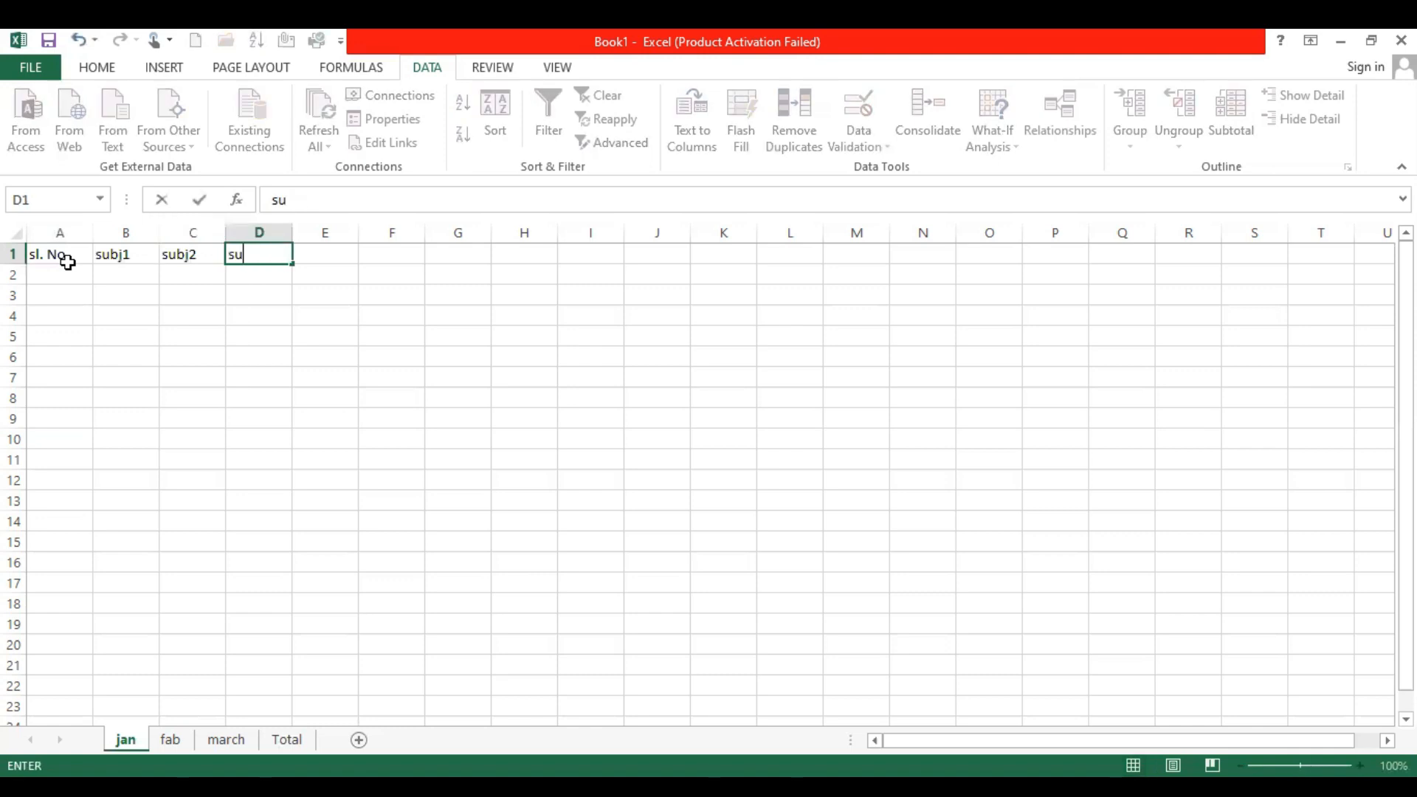
type("bj3")
key("Tab")
type("s")
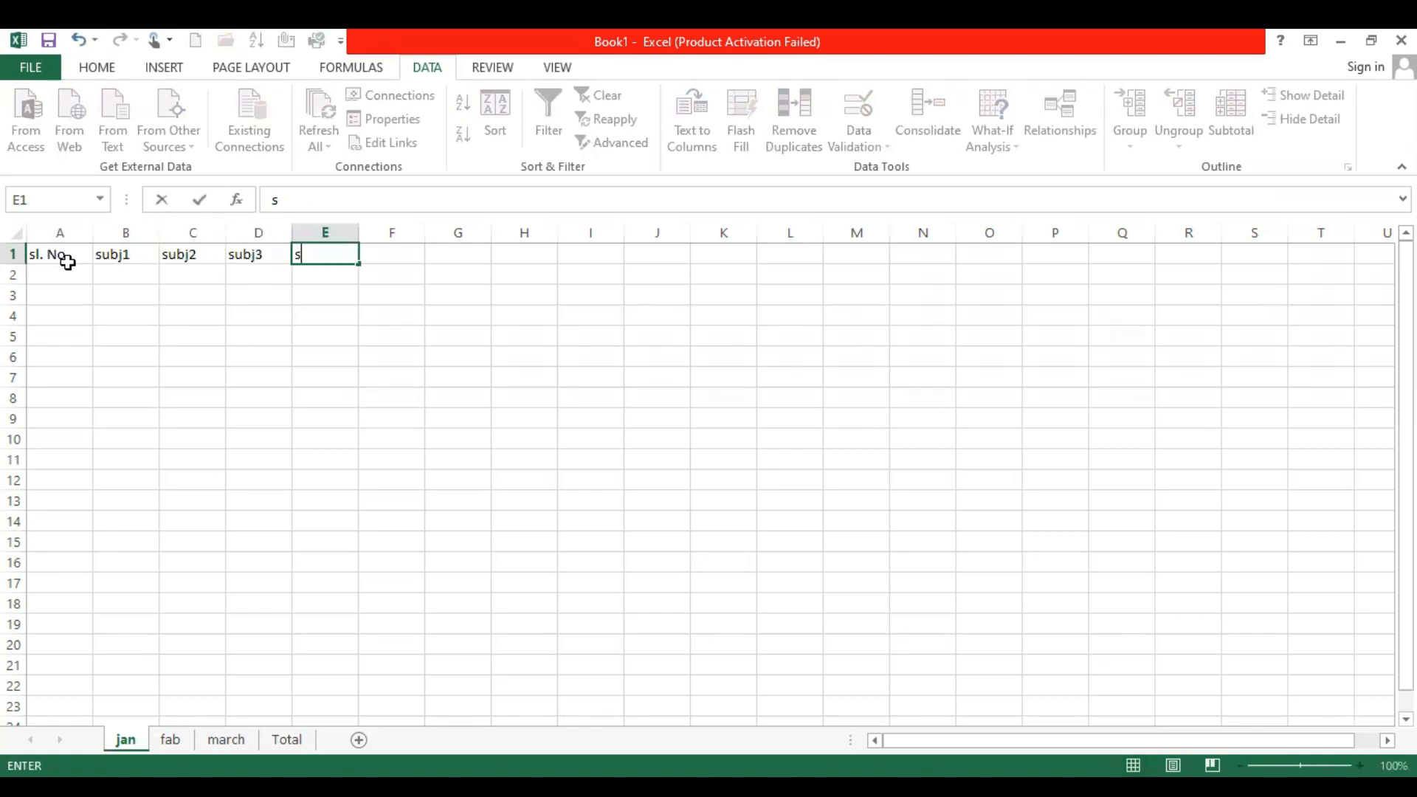
type("ubj4")
key("Tab")
type("subj")
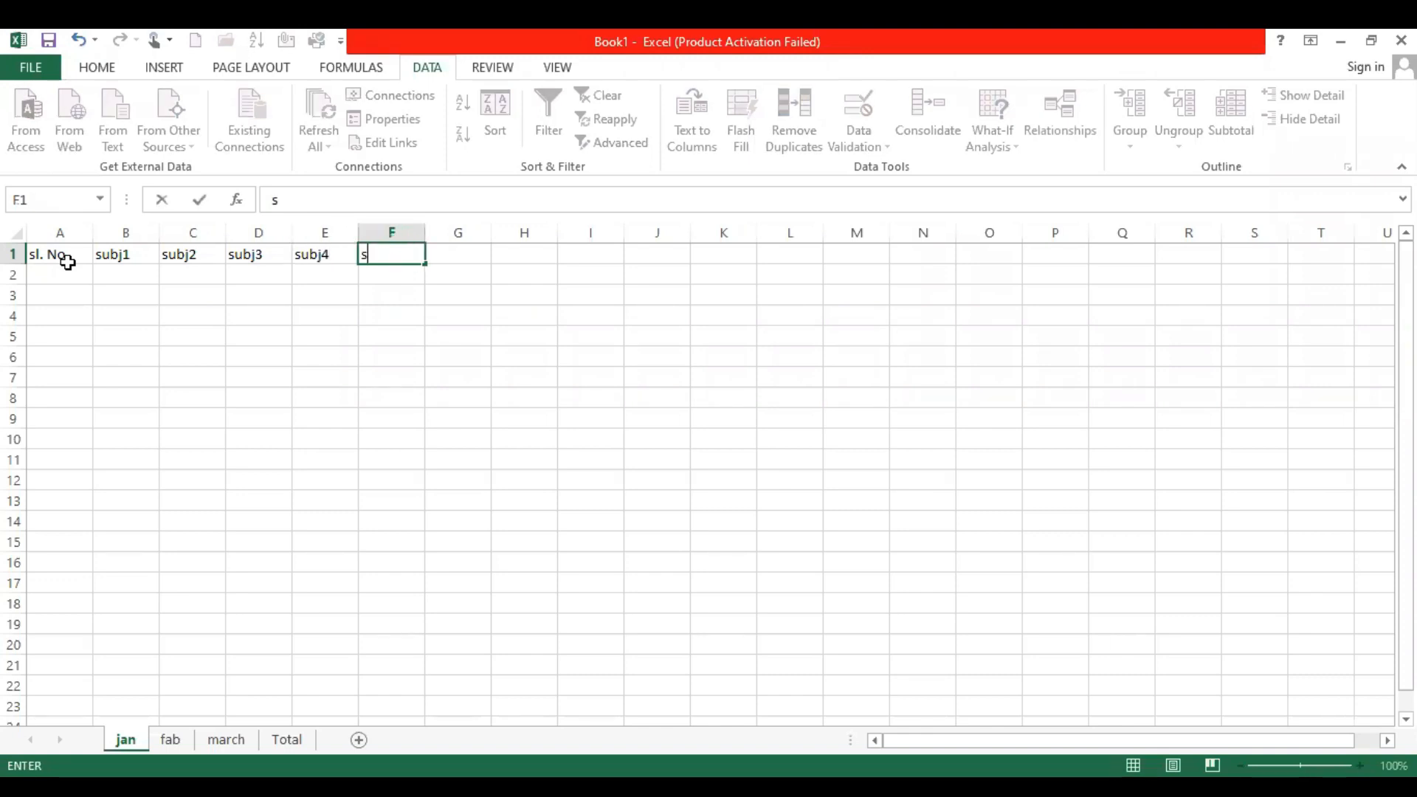
type("5")
key("Return")
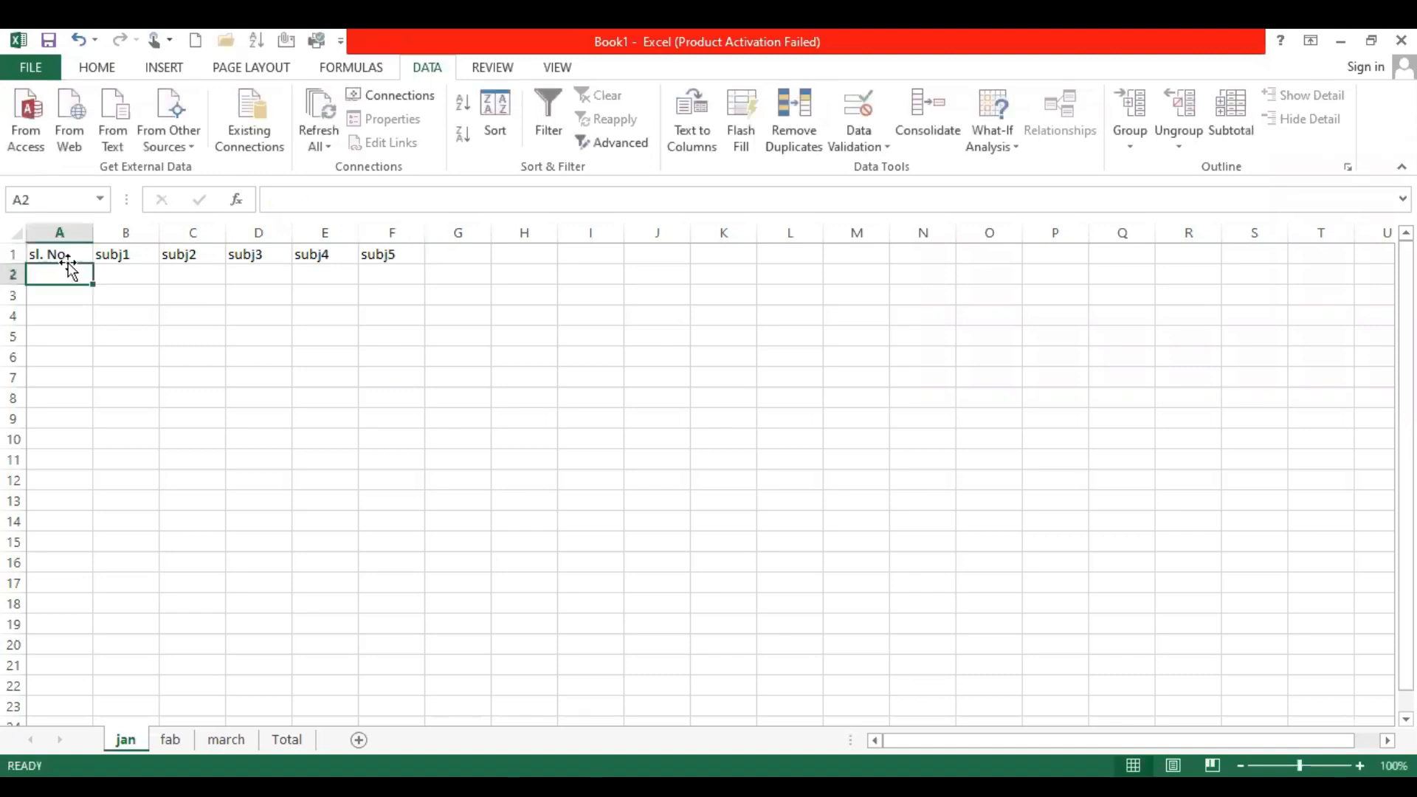
Enter the first three students' names in cells A2 to A4 under the sl. No header
type("r")
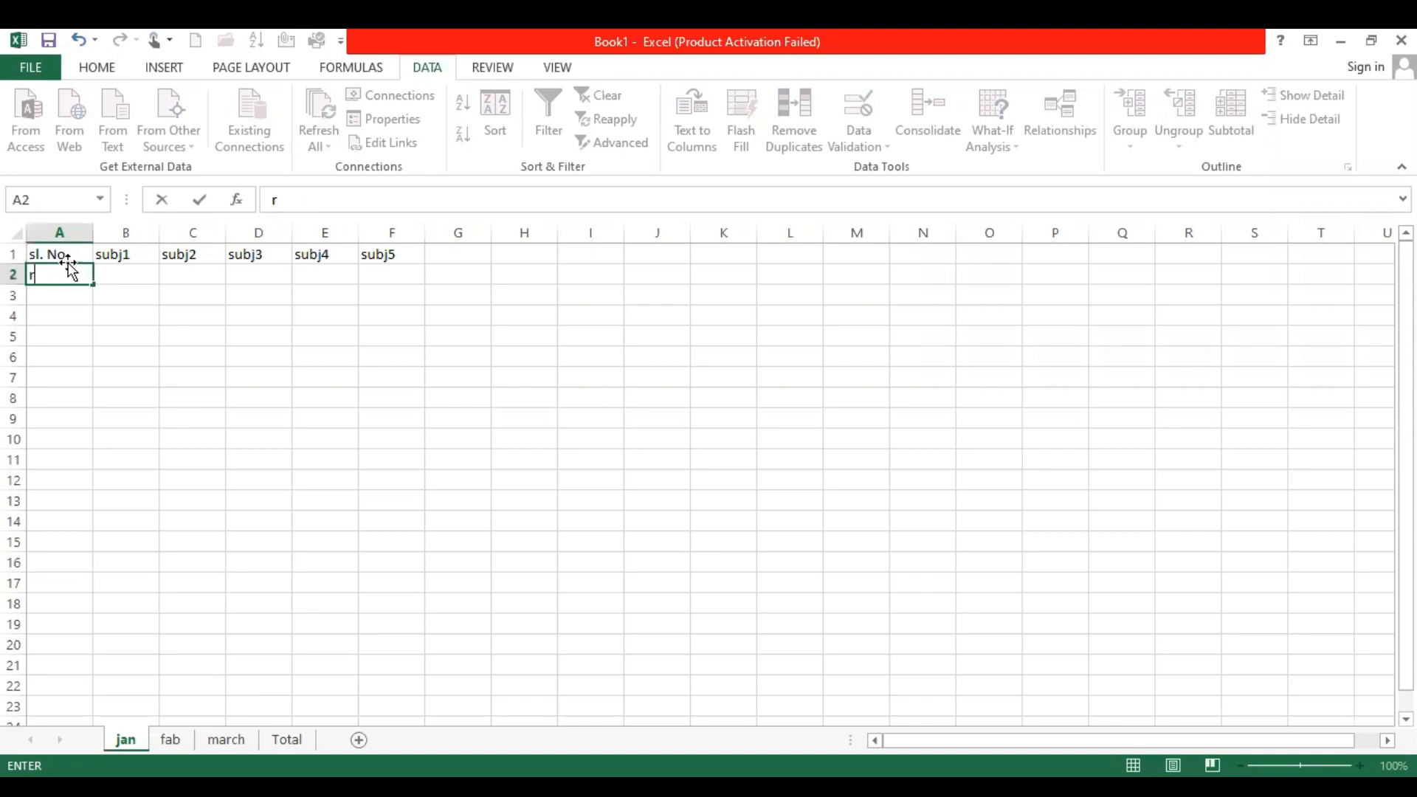
type("amesh")
key("Return")
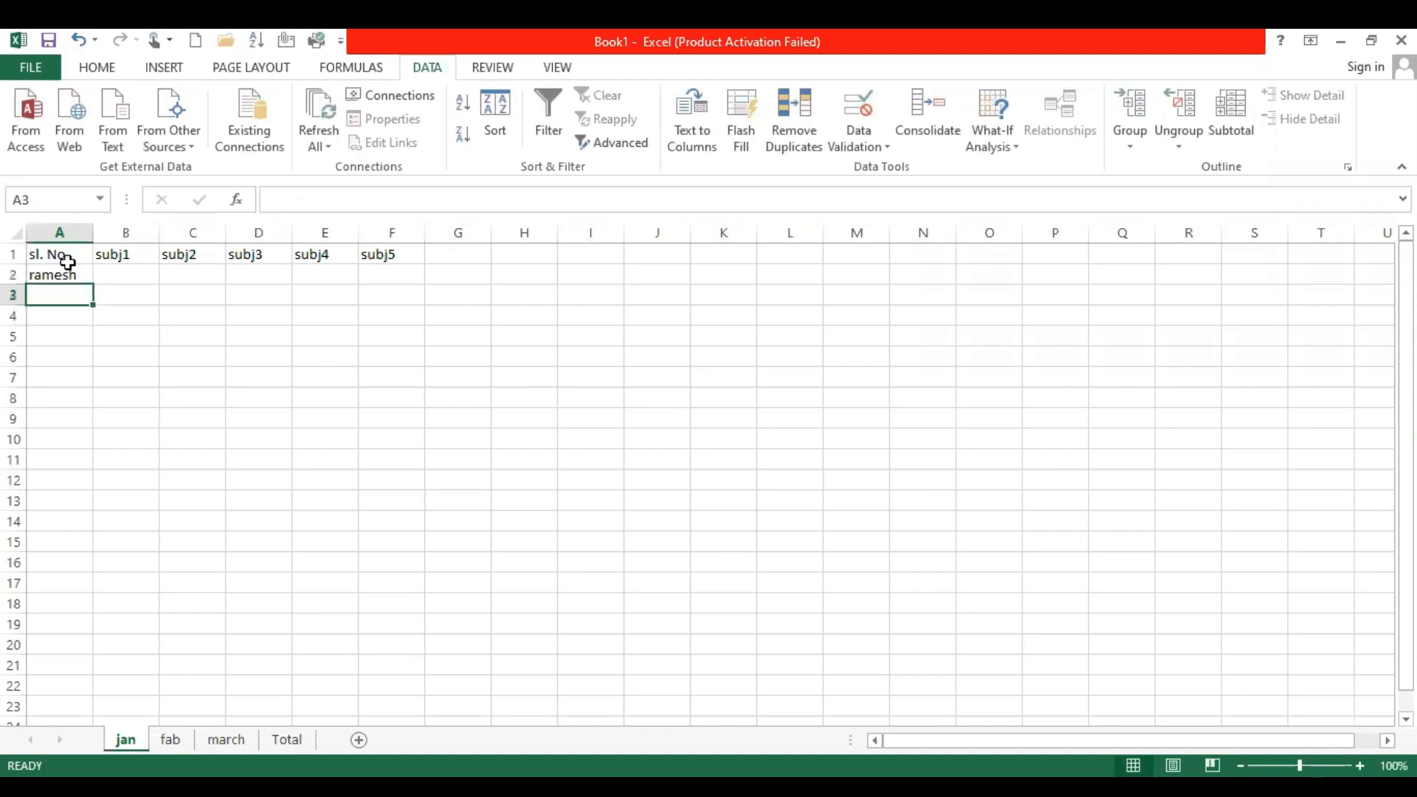
type("suresh")
key("Return")
type("mahesh")
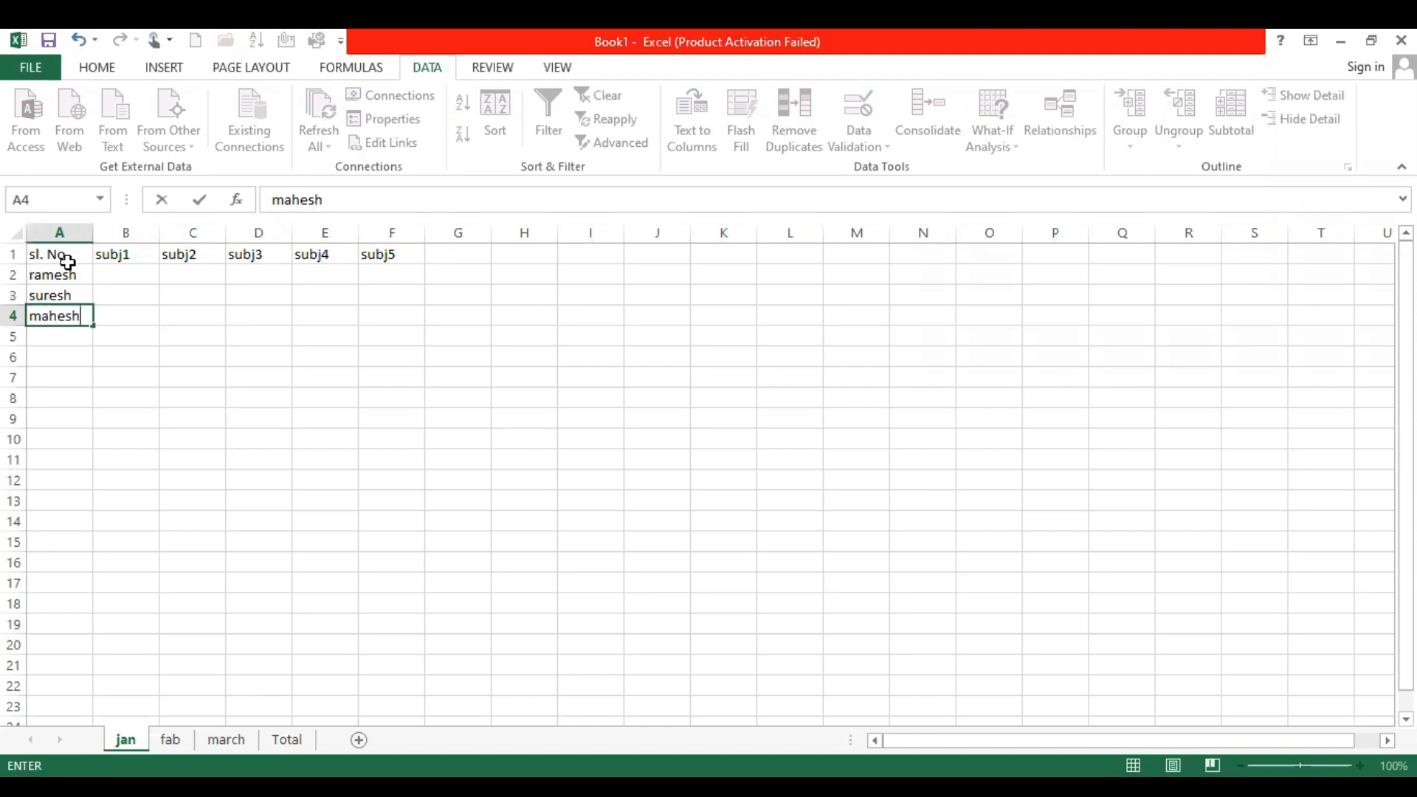
key("Return")
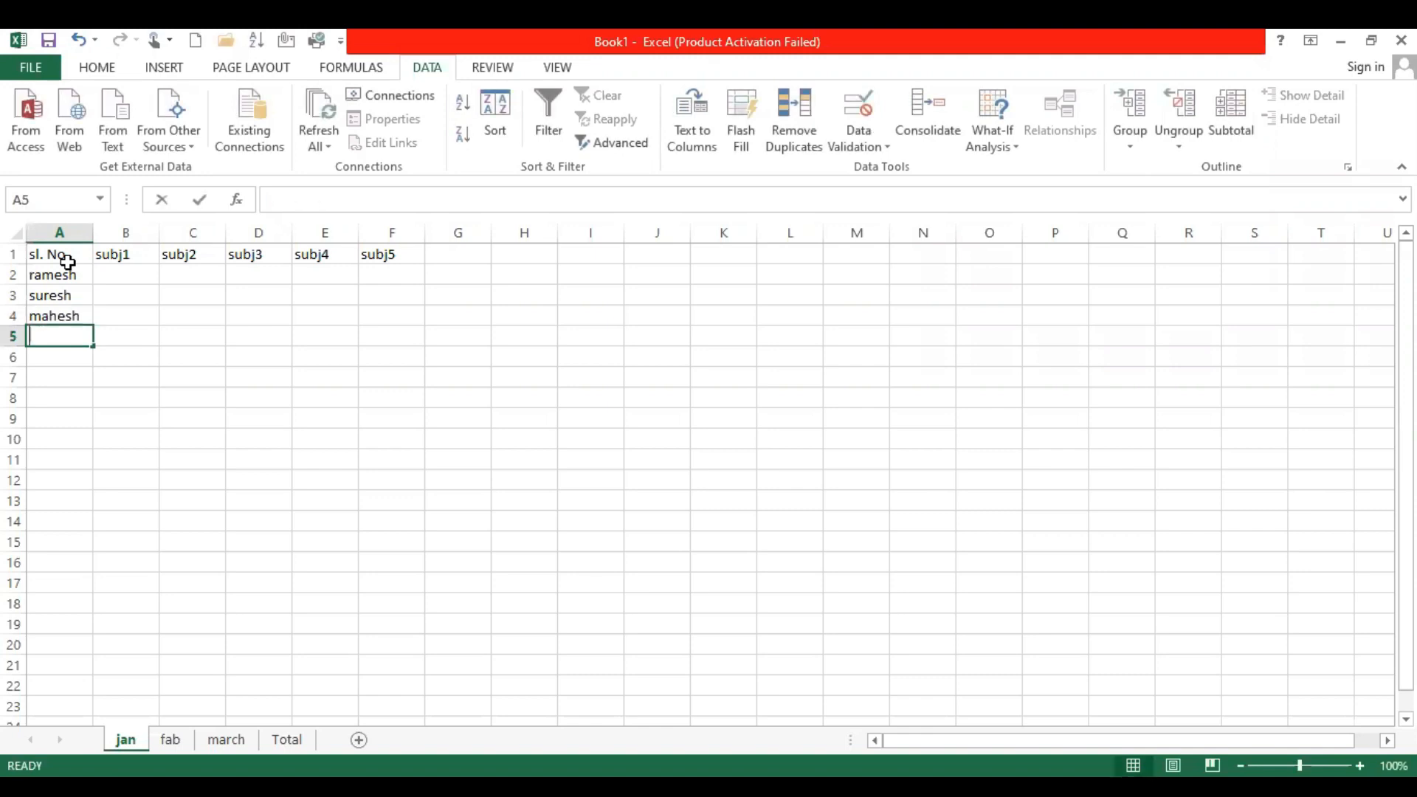
Enter two more students' names in cells A5 and A6 to complete the name list
type("niraj")
key("Return")
type("p")
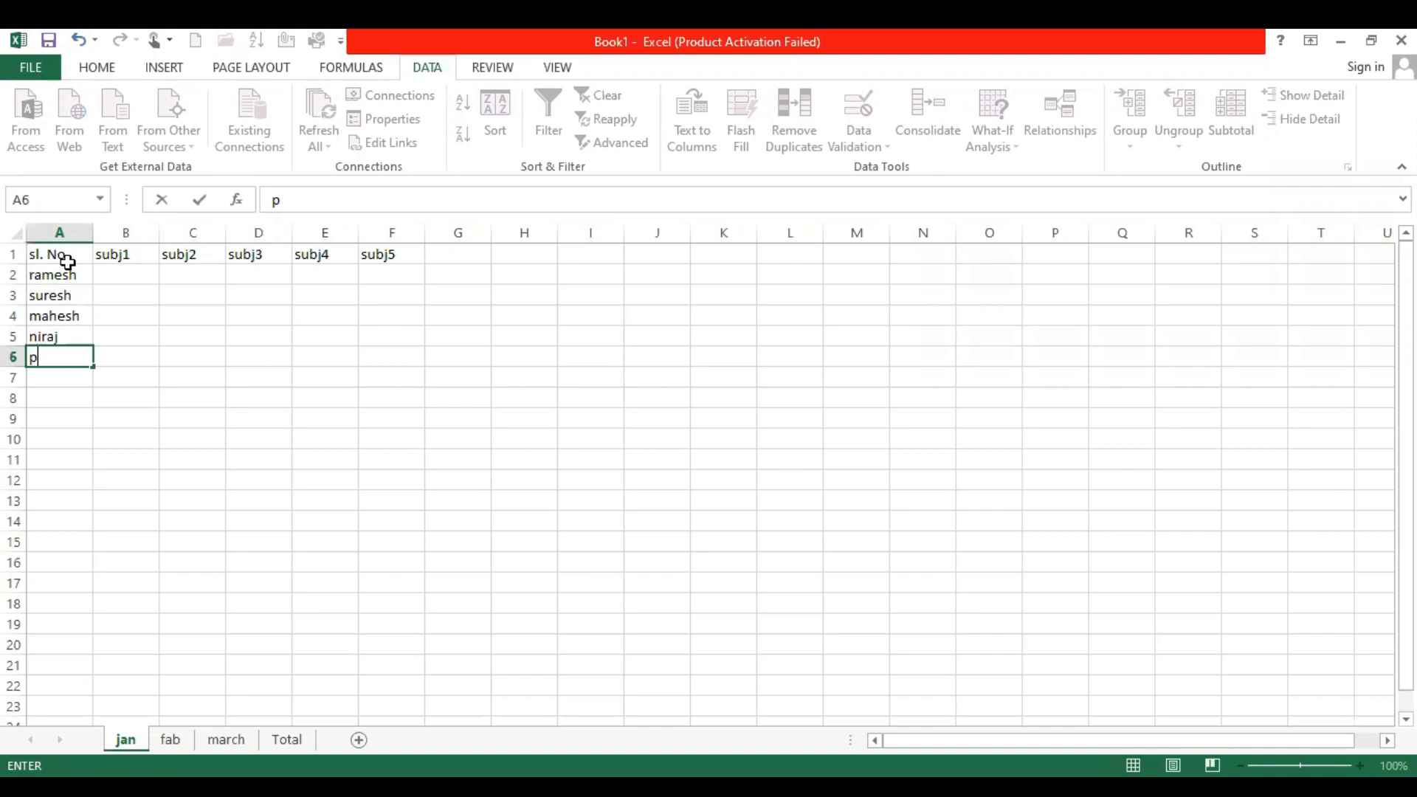
type("ankk")
type("aj")
key("BackSpace")
key("BackSpace")
key("BackSpace")
type("aj")
key("Return")
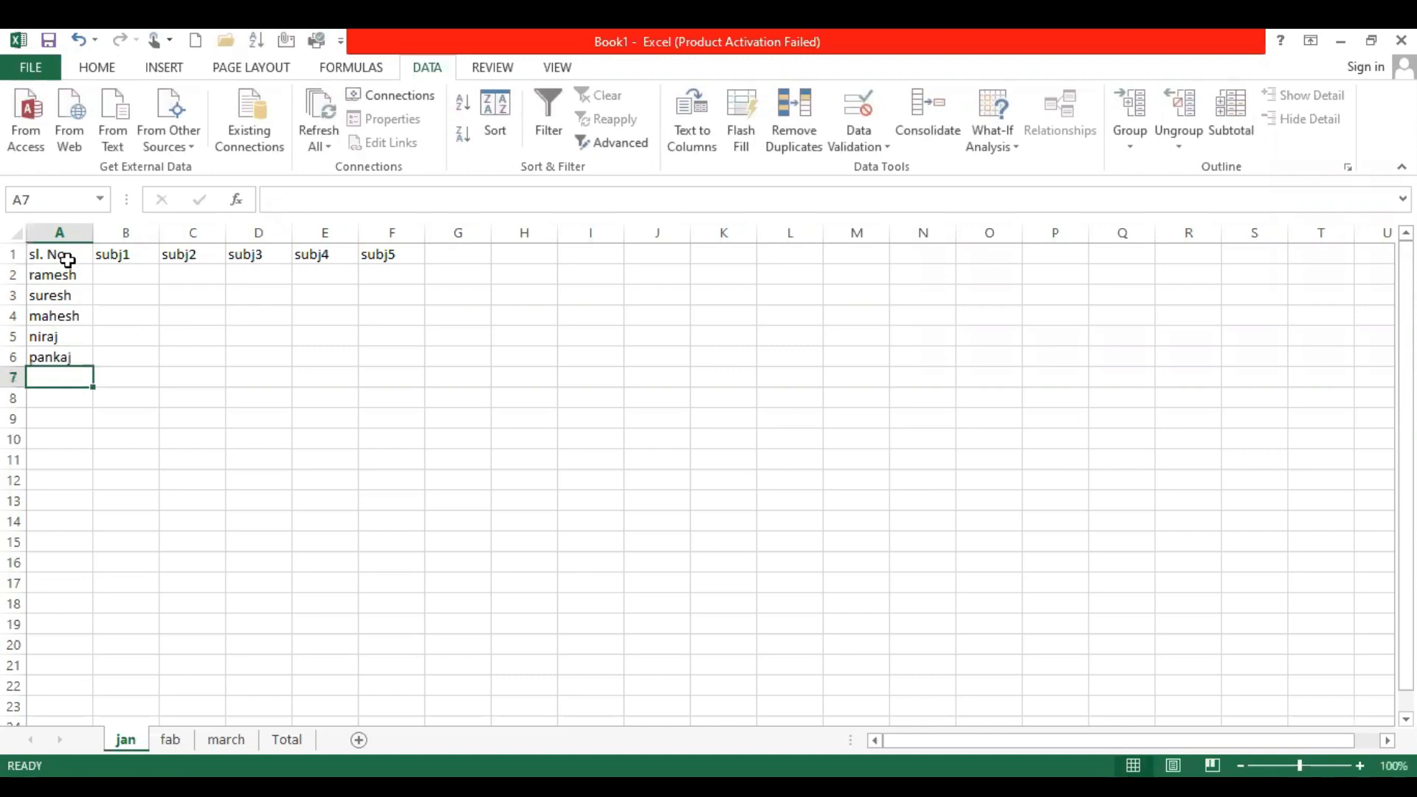
Enter the formula =RANDBETWEEN(50,100) in cell B2 of the jan sheet to generate the first student's subj1 mark
left_click(117, 276)
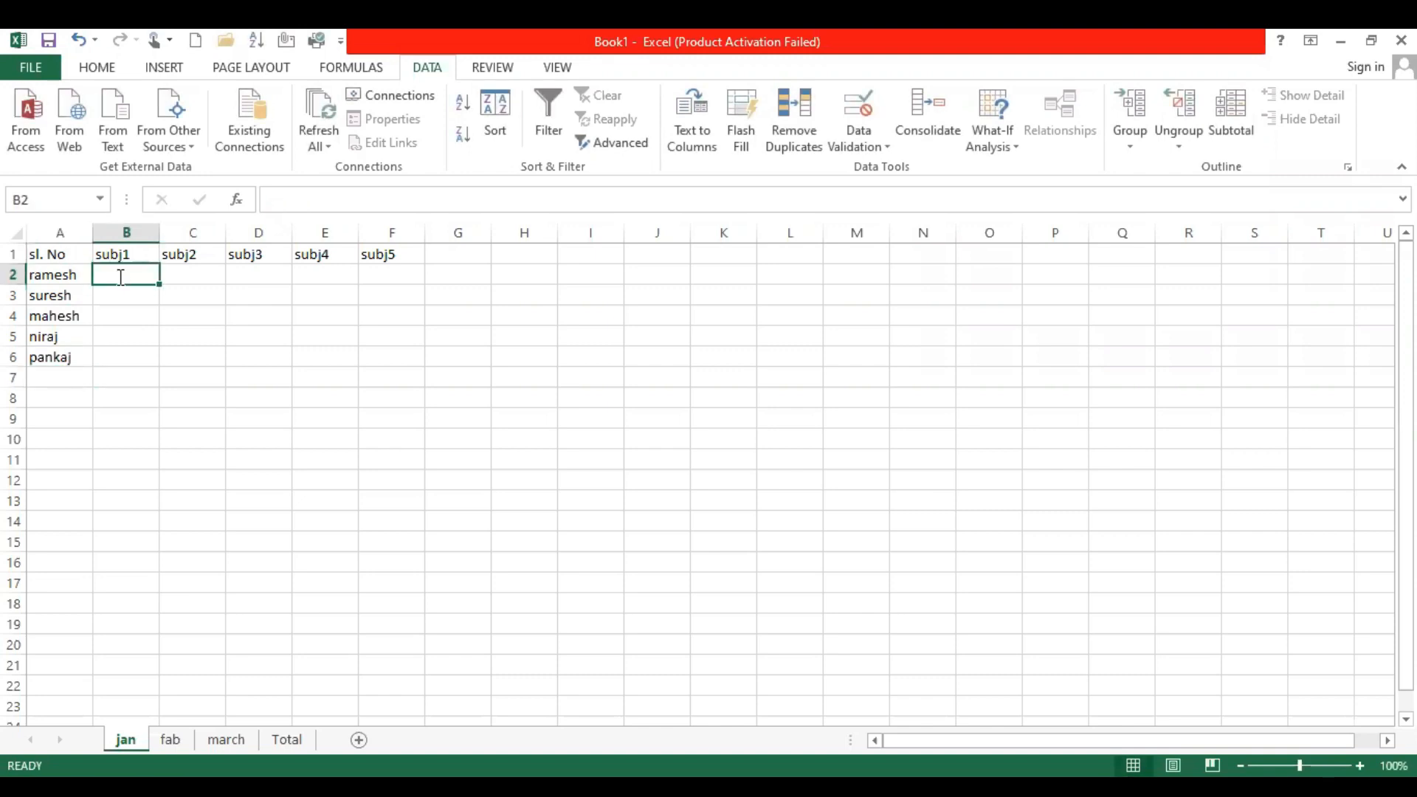
type("=")
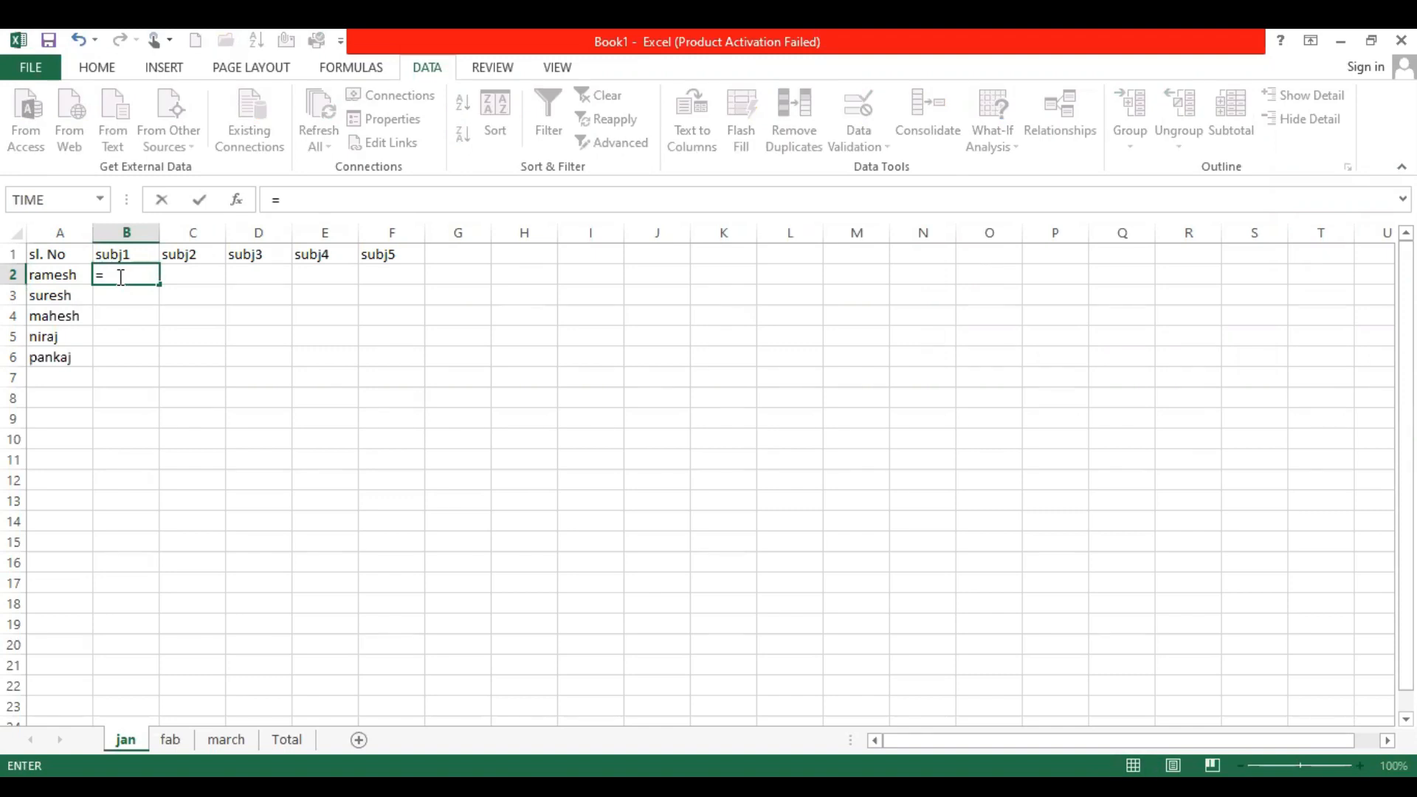
type("randbet")
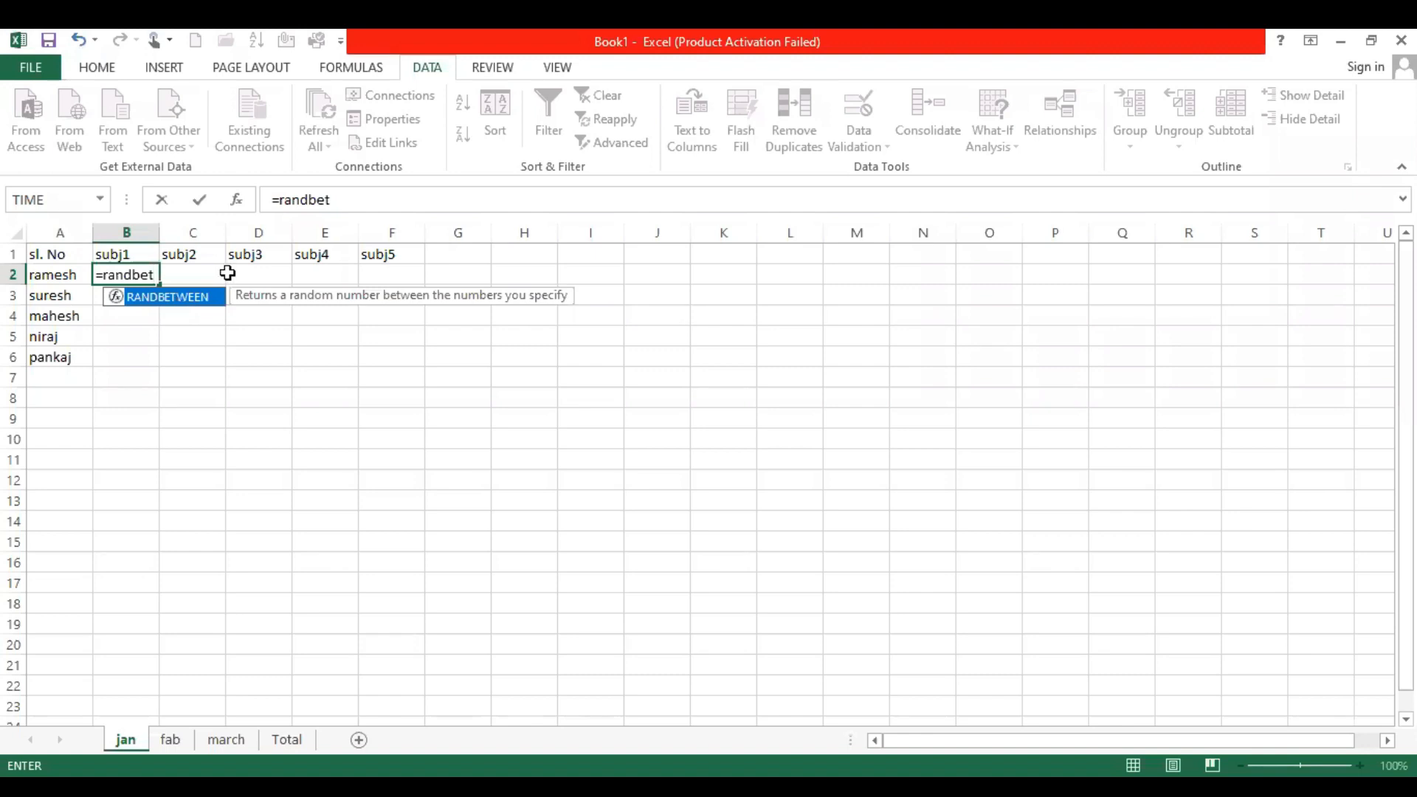
key("Tab")
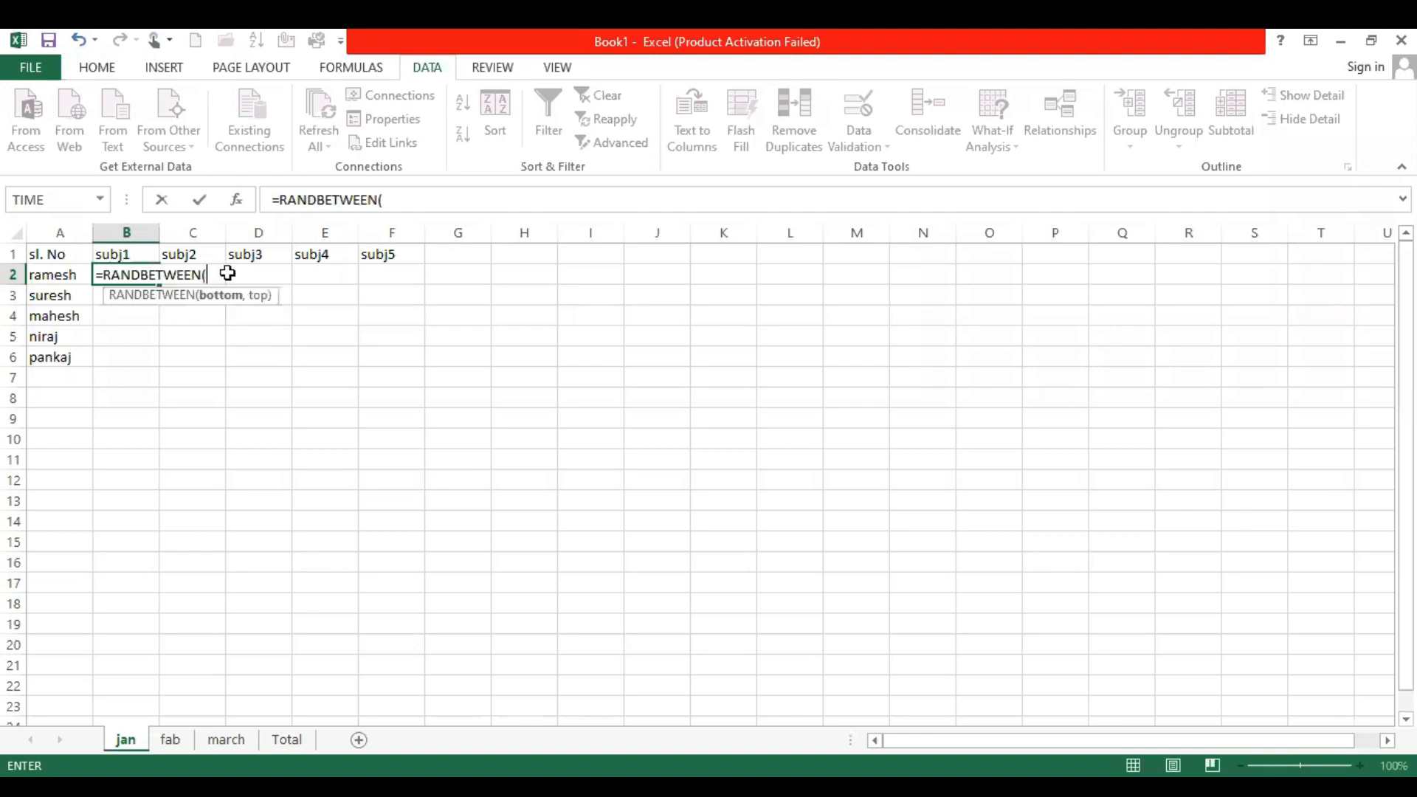
type("50,100)")
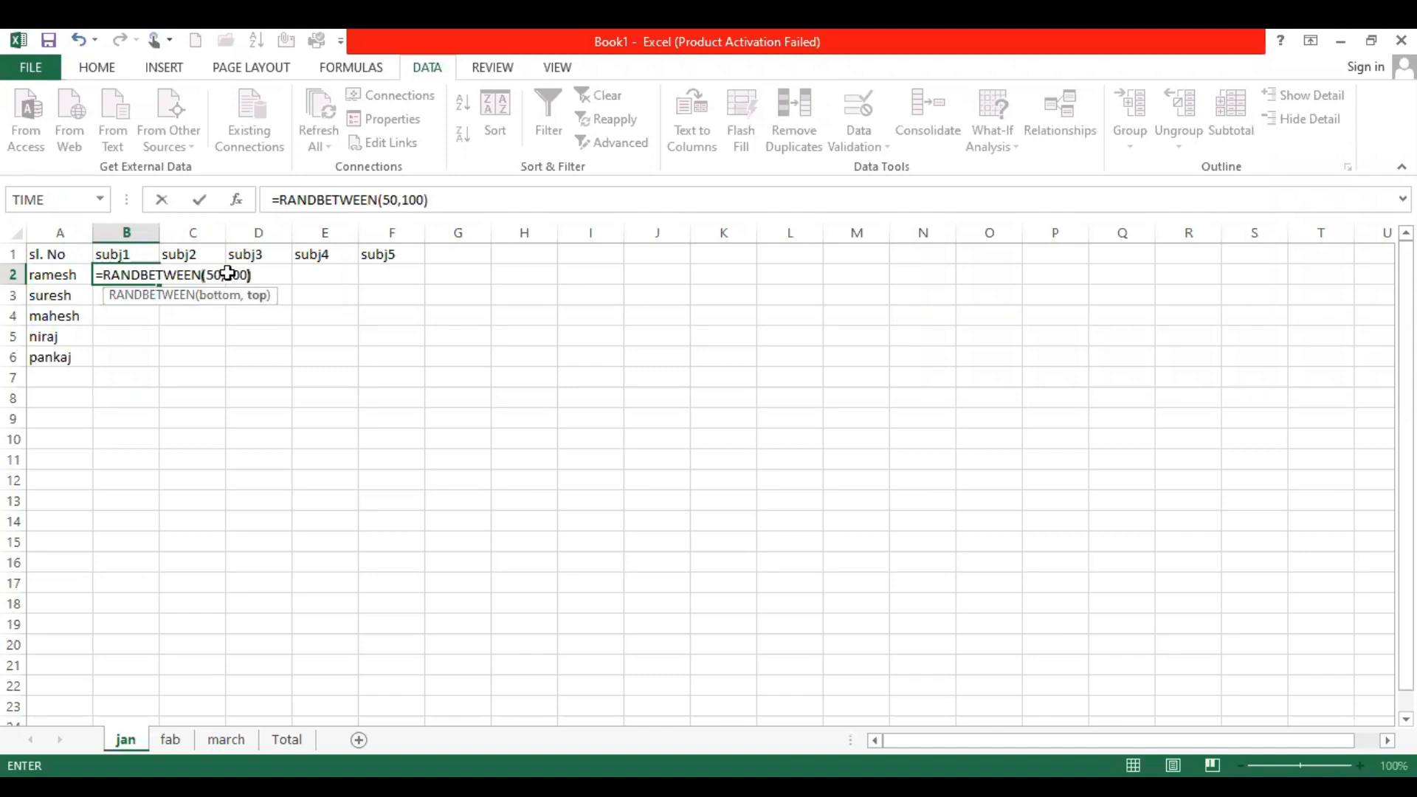
key("Return")
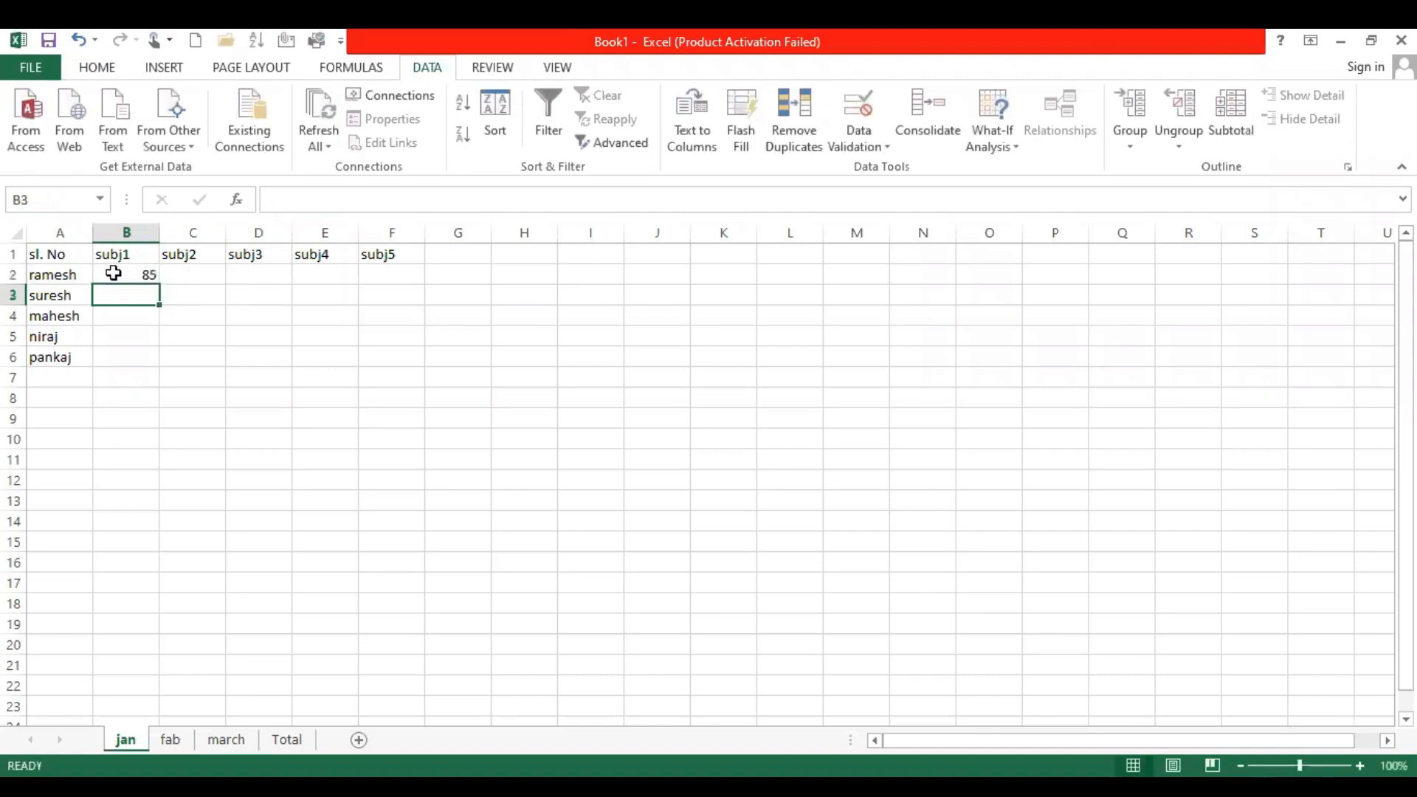
Fill the random-mark formula across B2:F6 on the jan sheet and replace the formulas with pasted values
left_click(152, 277)
left_click_drag(157, 290, 393, 366)
key("ctrl+c")
key("ctrl+v")
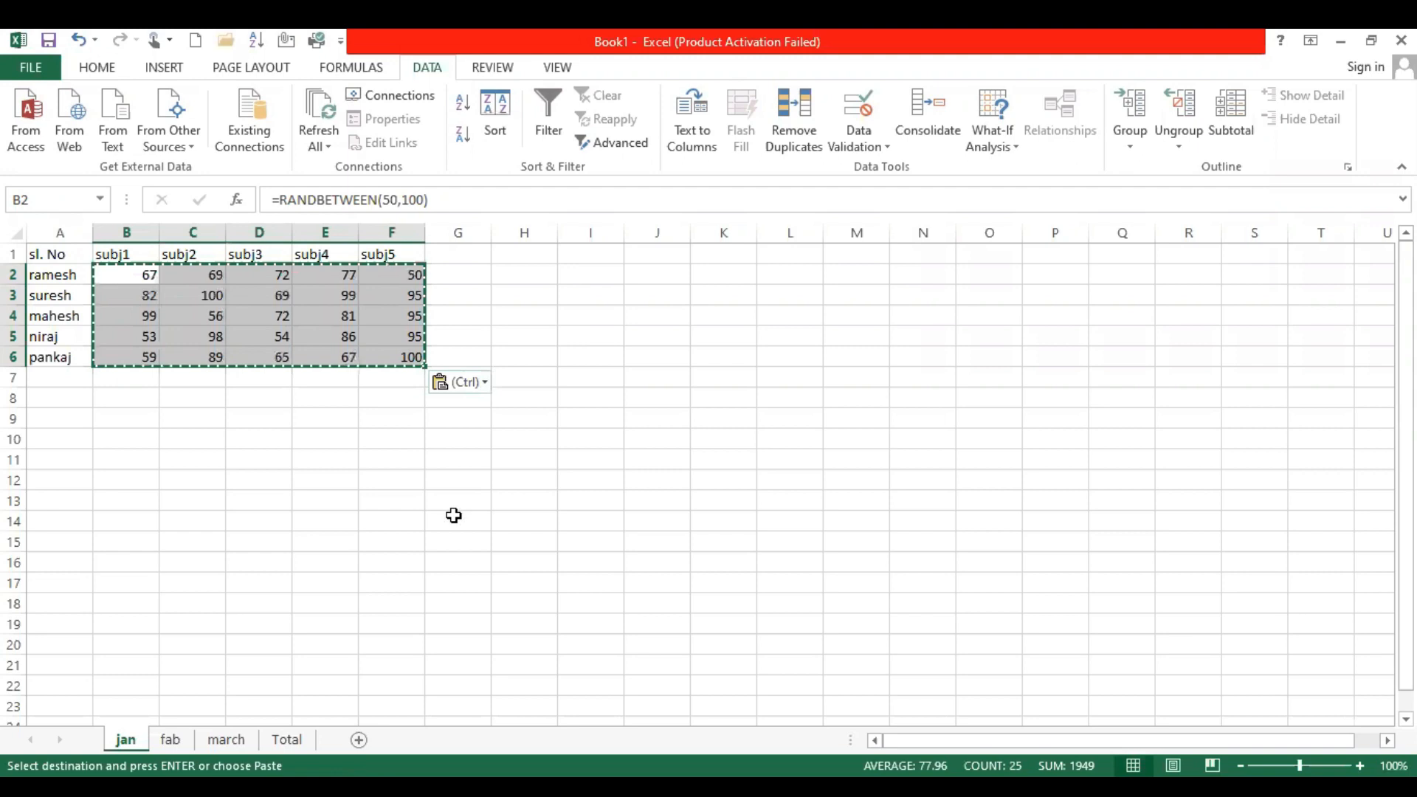
key("ctrl+v")
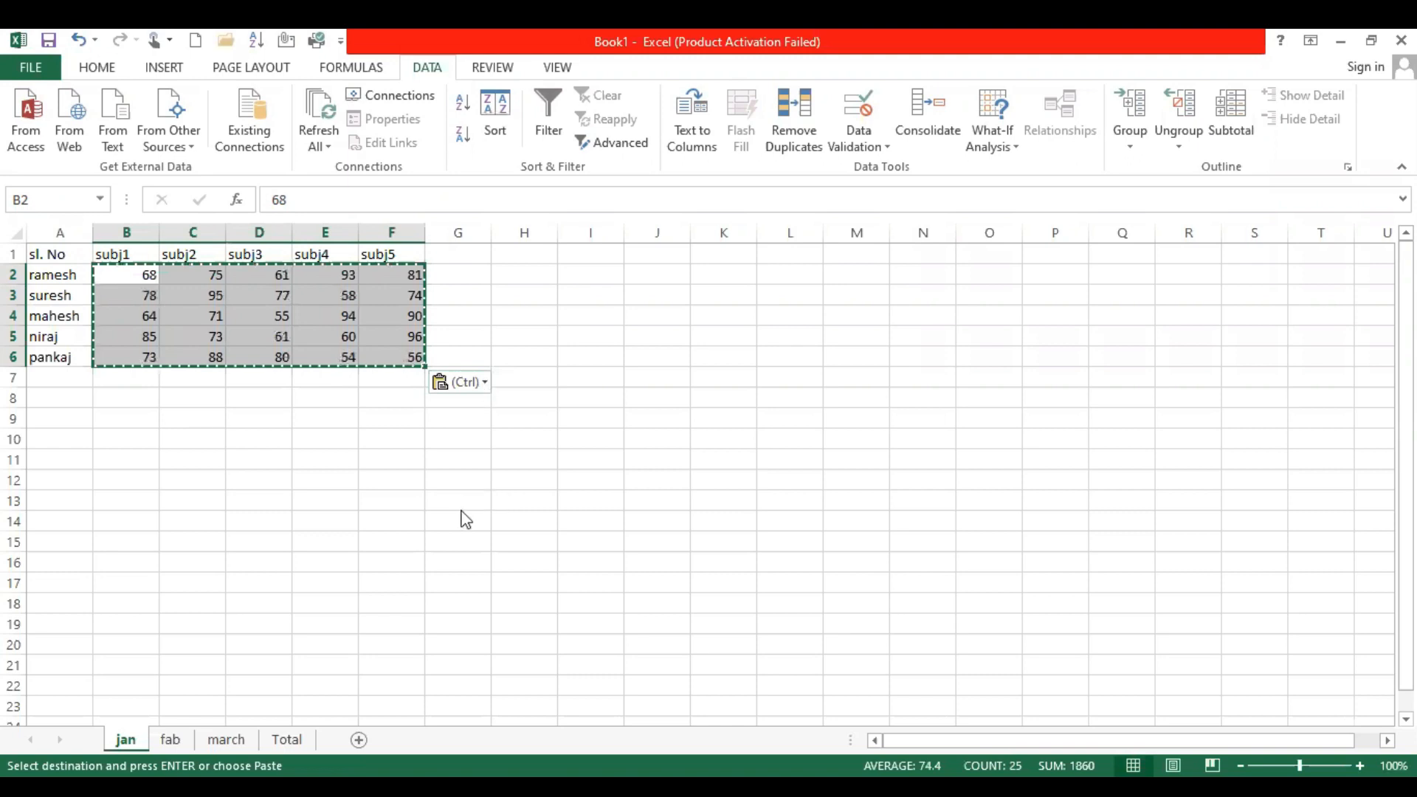
key("ctrl")
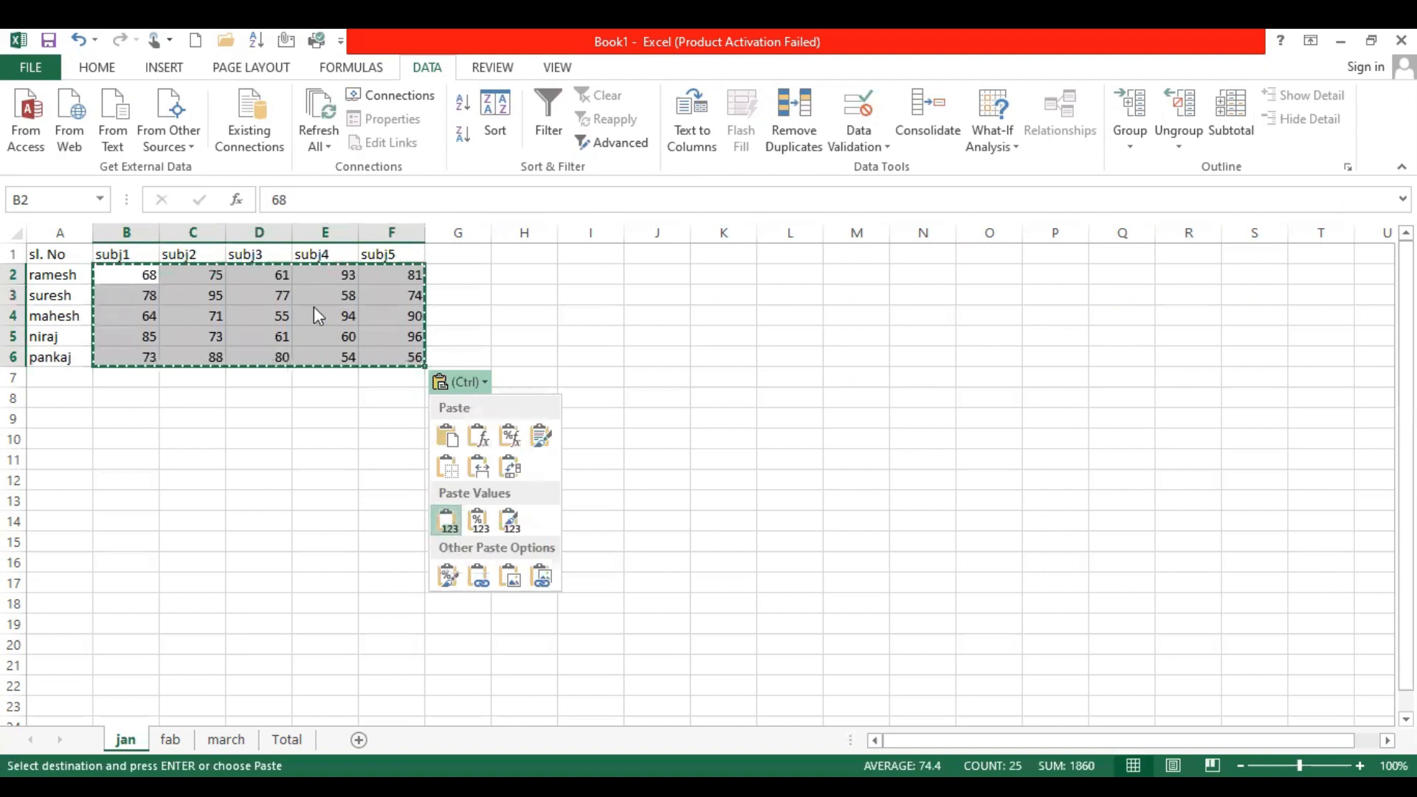
left_click(392, 336)
left_click(165, 281)
left_click(130, 276)
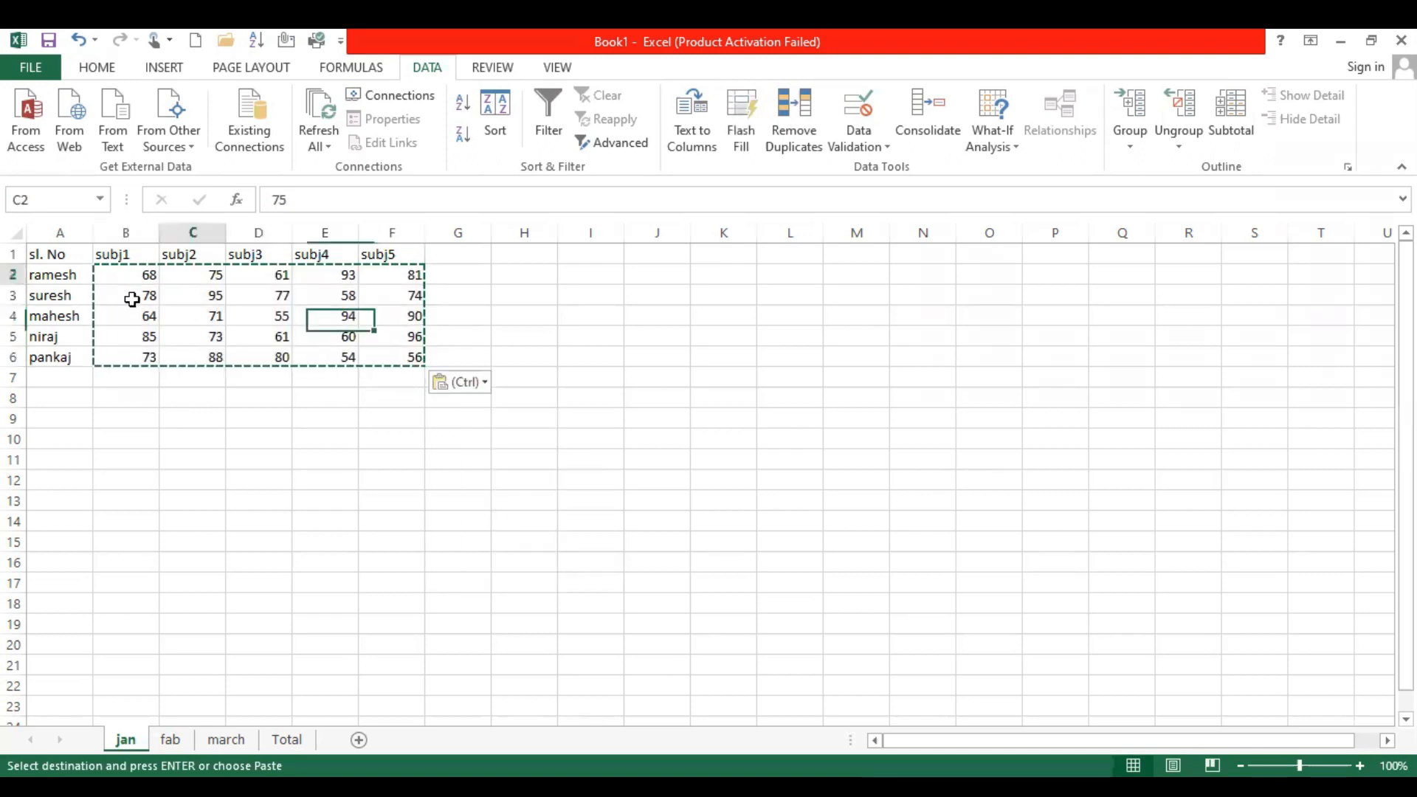
left_click(141, 354)
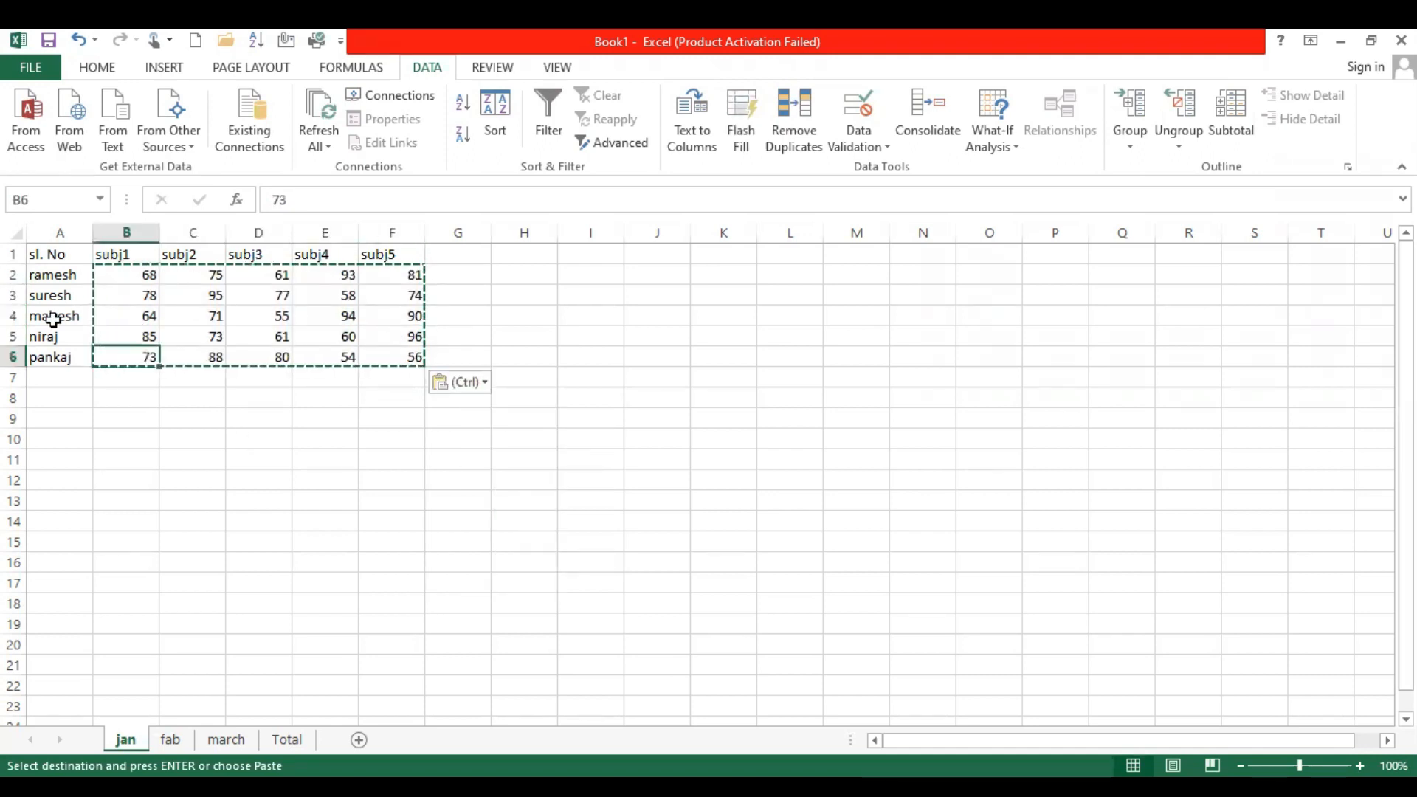
Copy the whole marks table A1:F6 from the jan sheet into the fab and march sheets, starting at cell A1
key("ctrl+a")
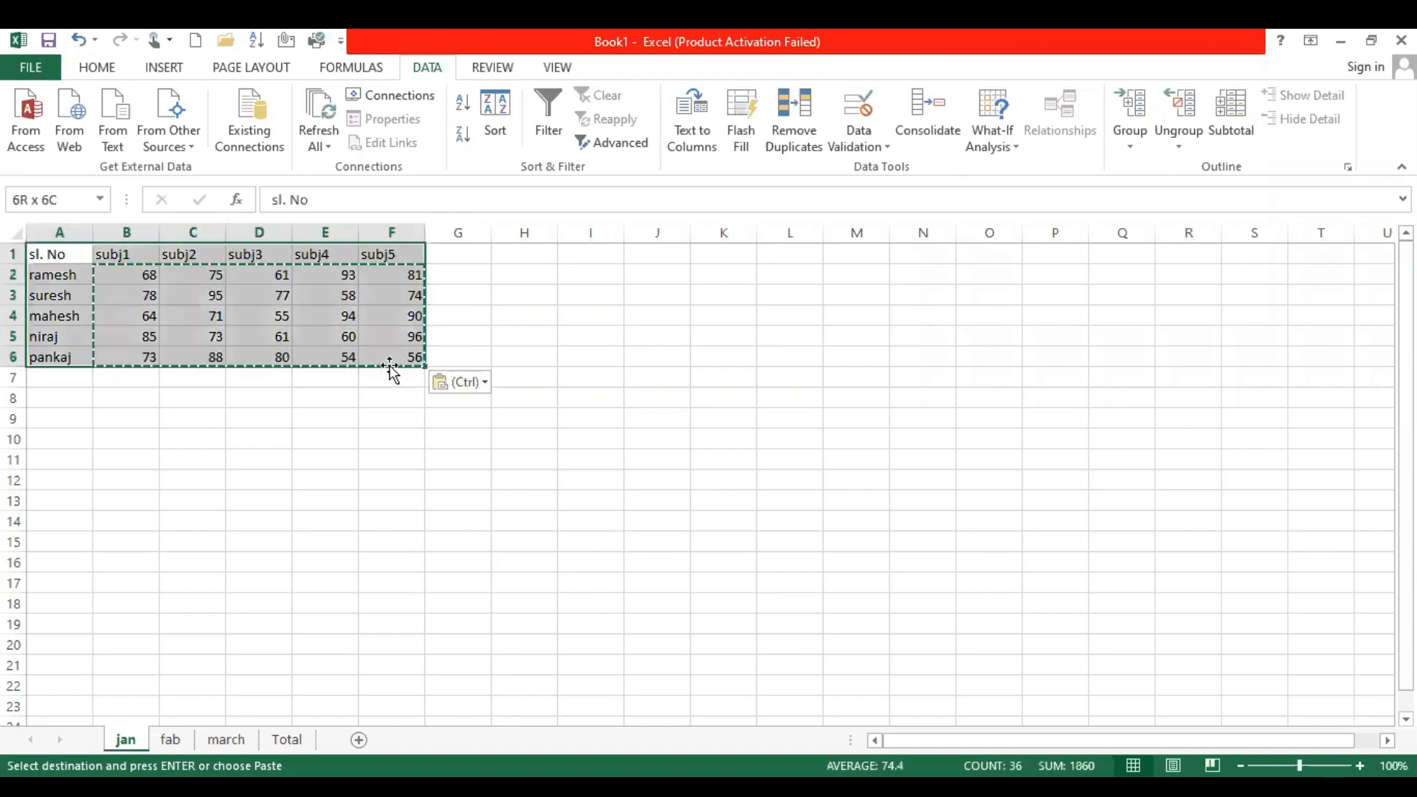
key("ctrl+c")
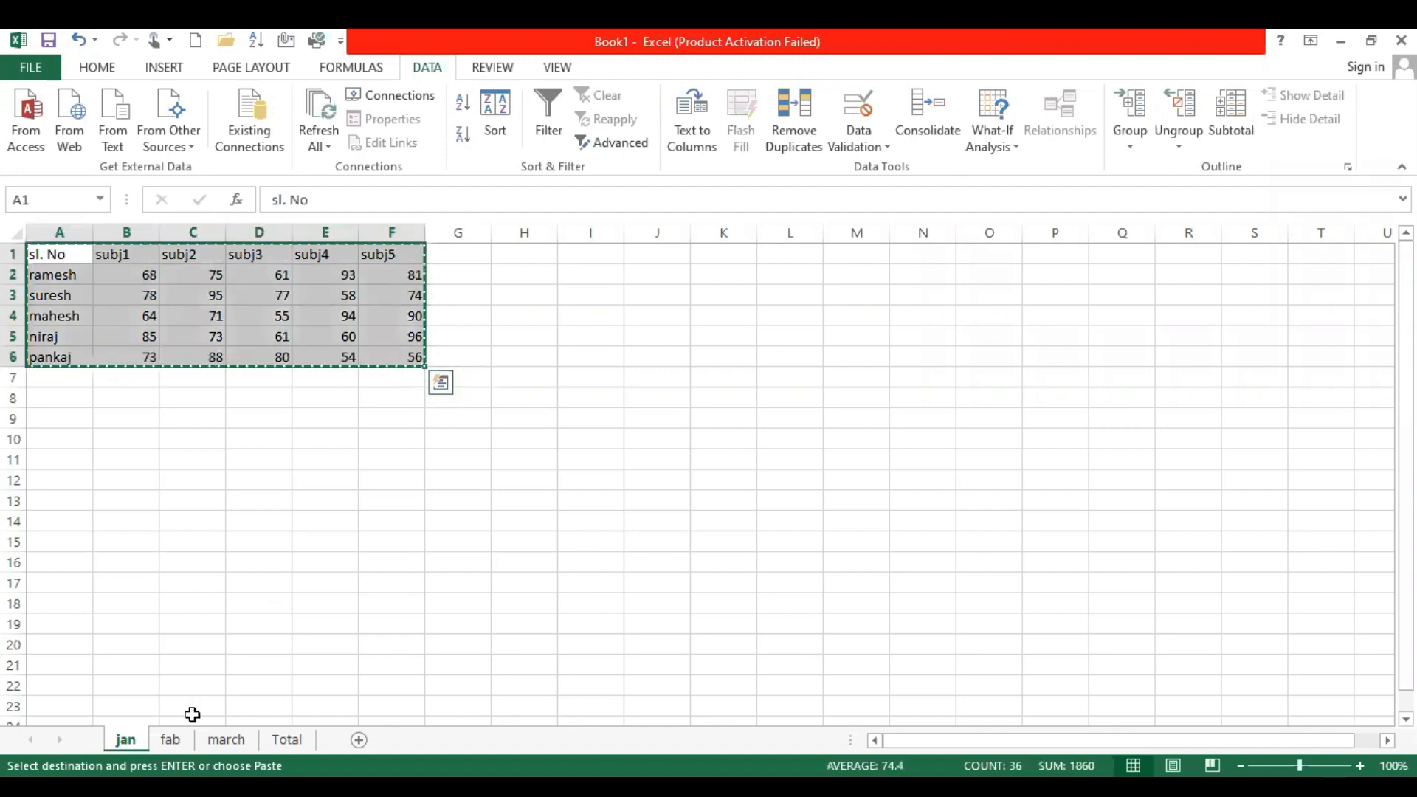
key("ctrl+Page_Down")
key("ctrl+Page_Down")
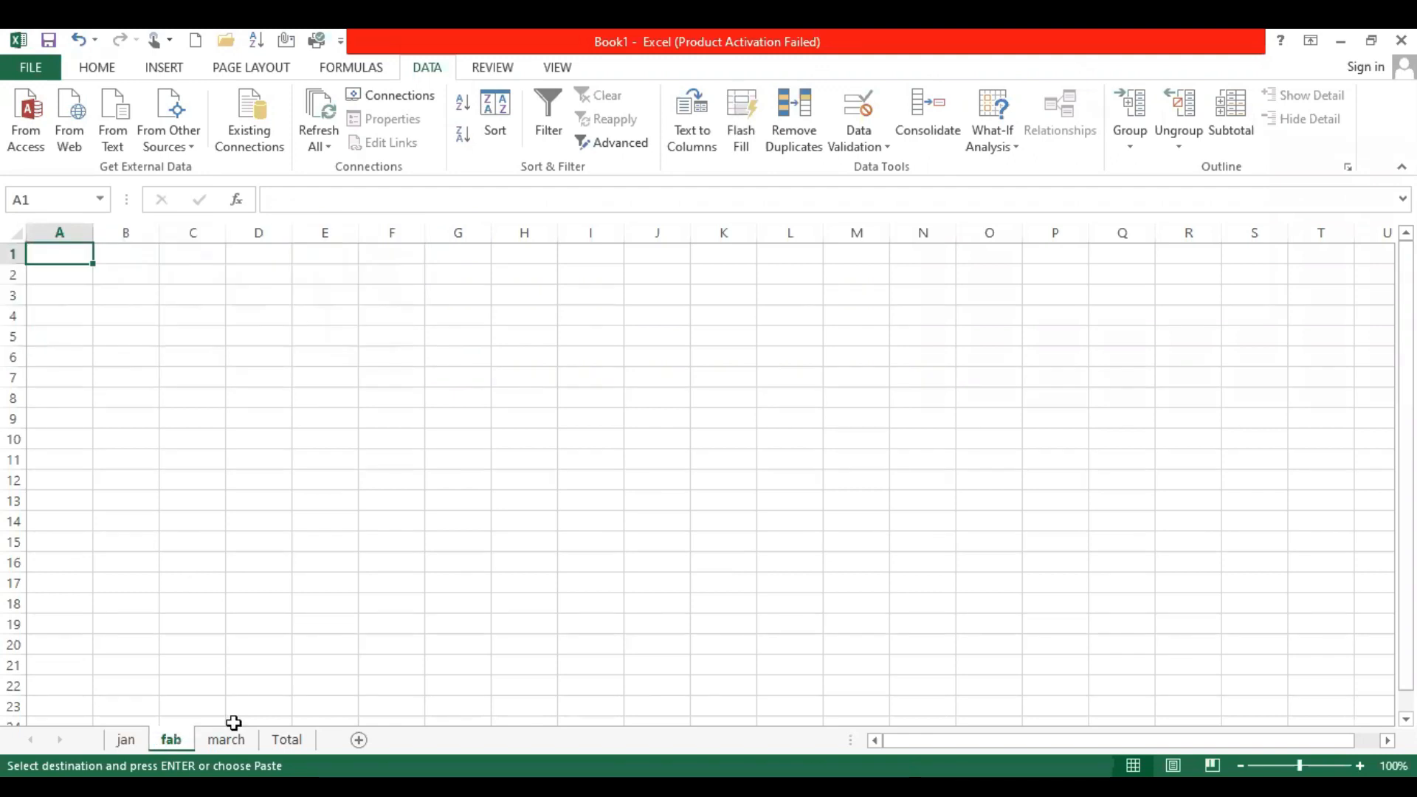
key("ctrl+v")
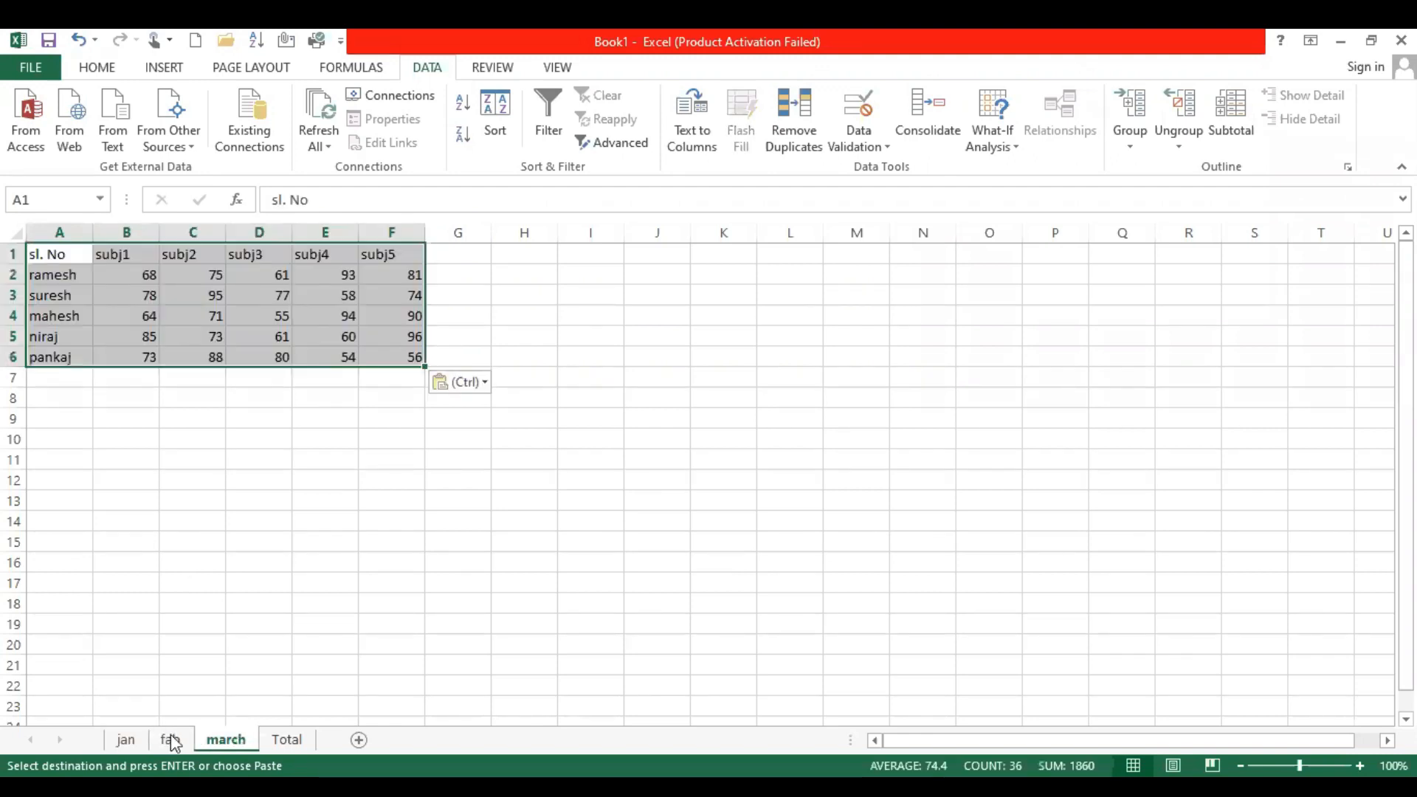
On the fab sheet, replace the mark in cell B2 with the formula =RANDBETWEEN(50,100)
left_click(171, 740)
left_click_drag(138, 275, 391, 356)
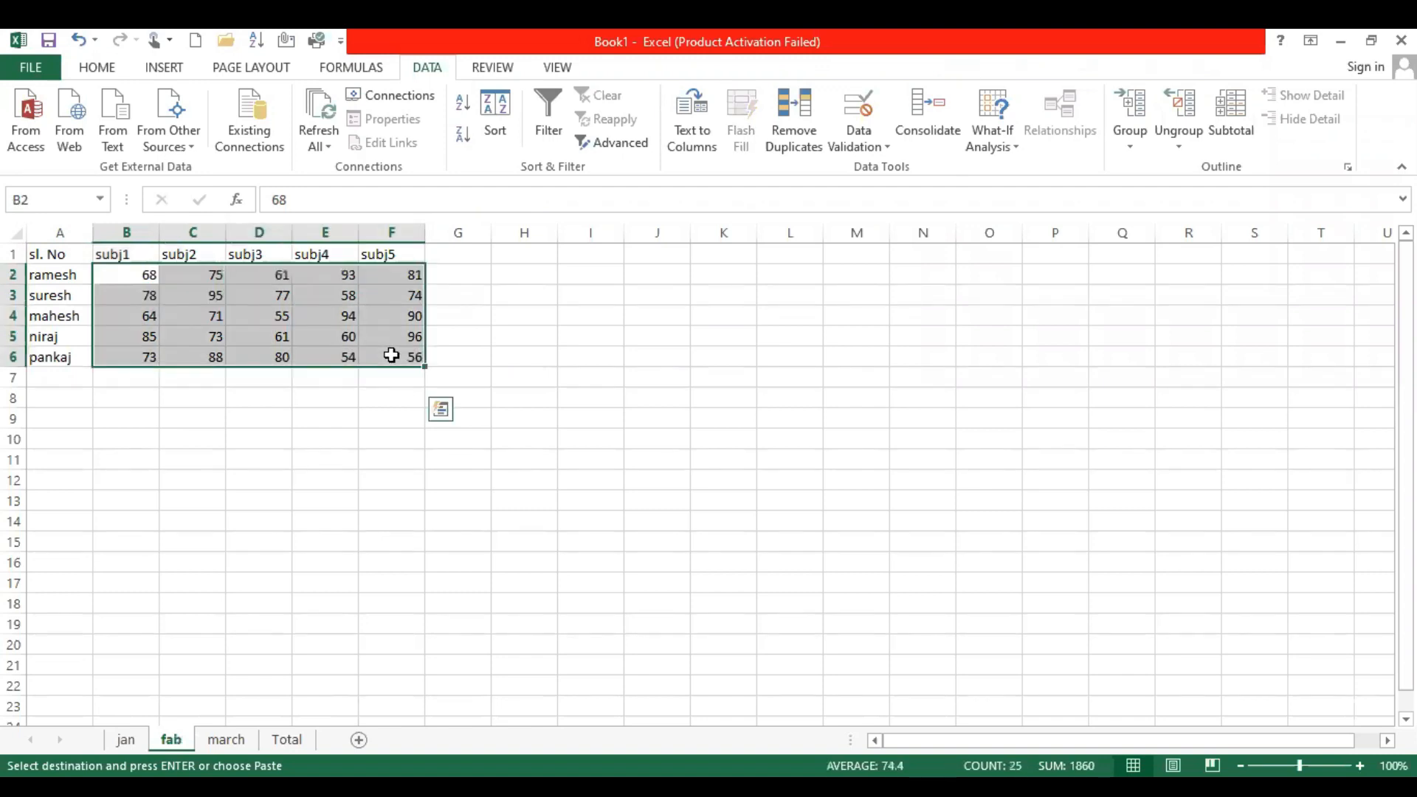
left_click(136, 276)
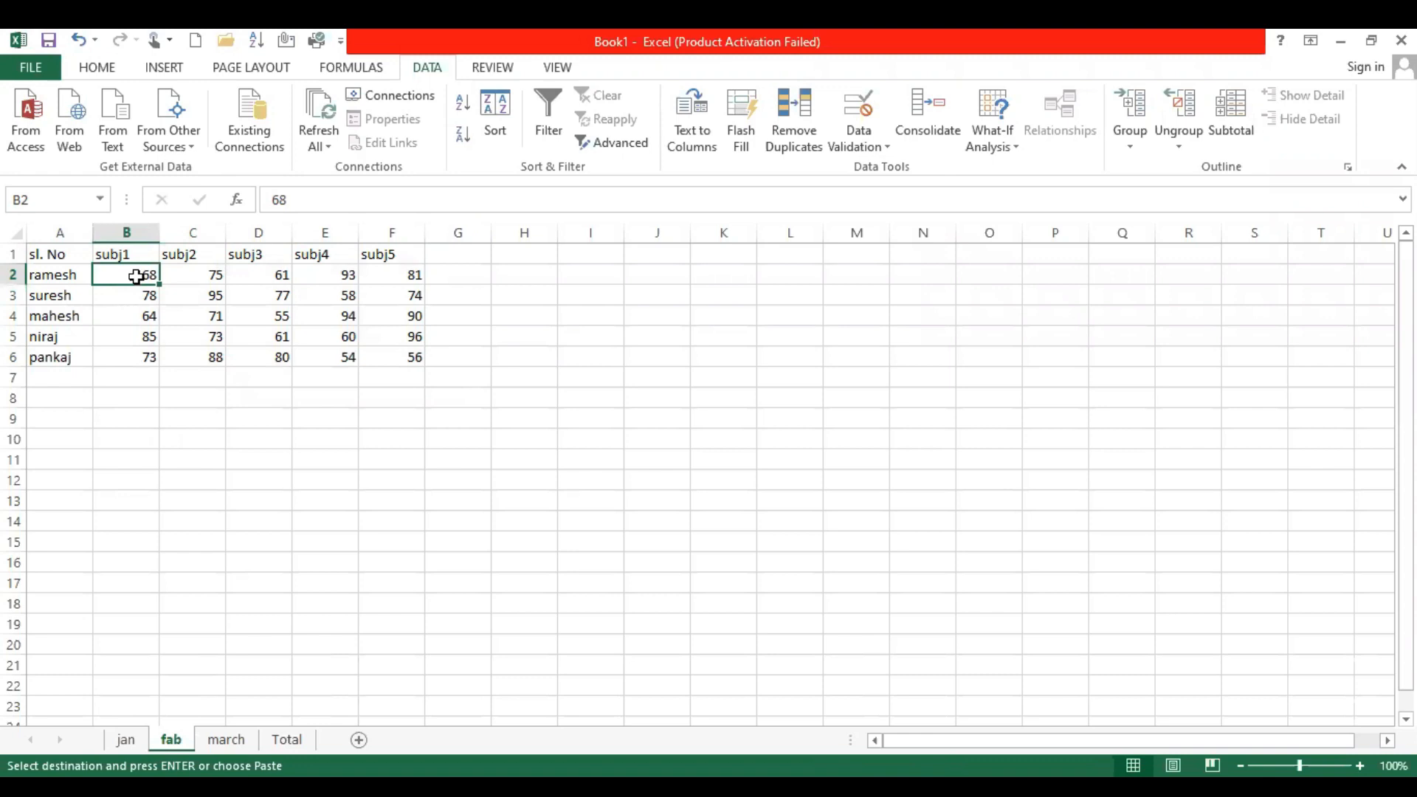
type("=")
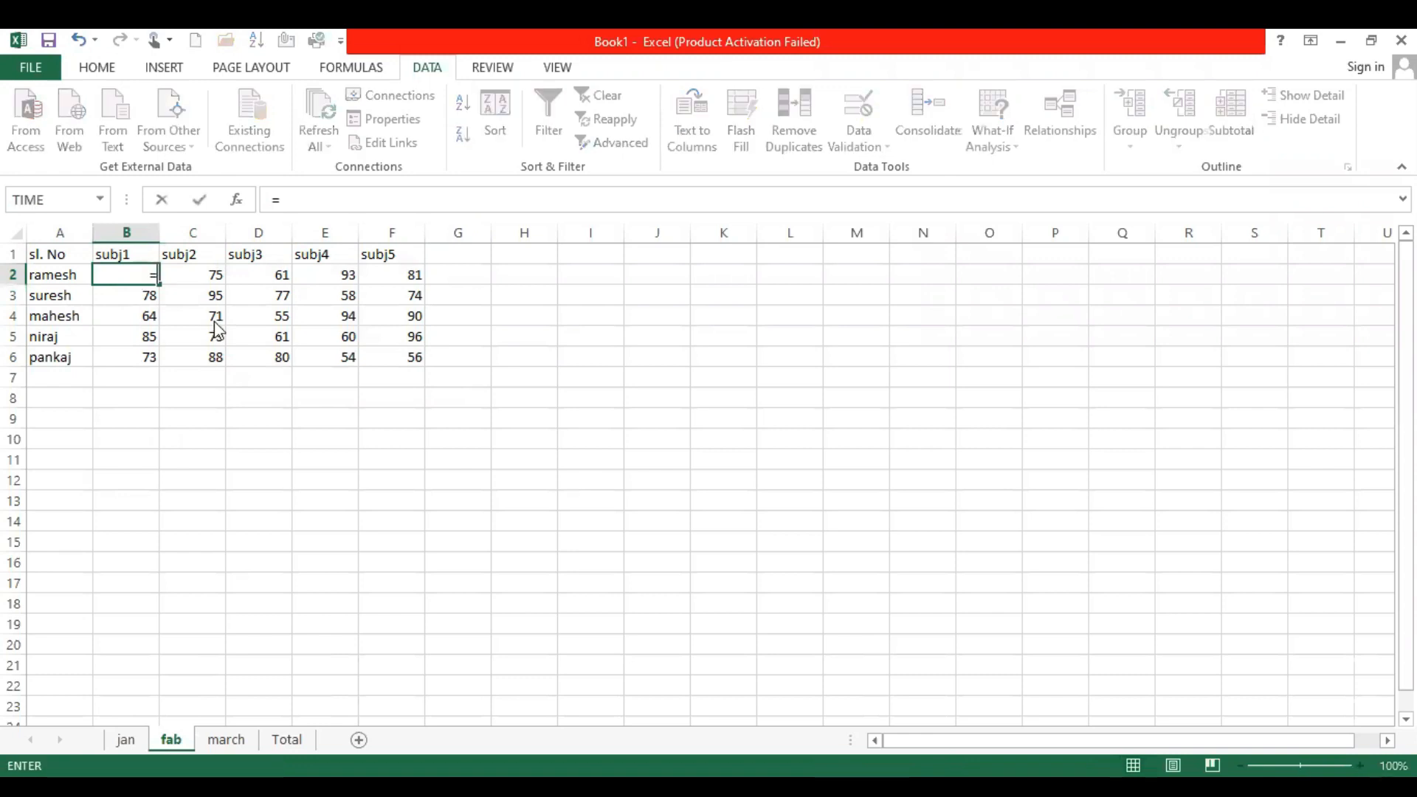
type("rand")
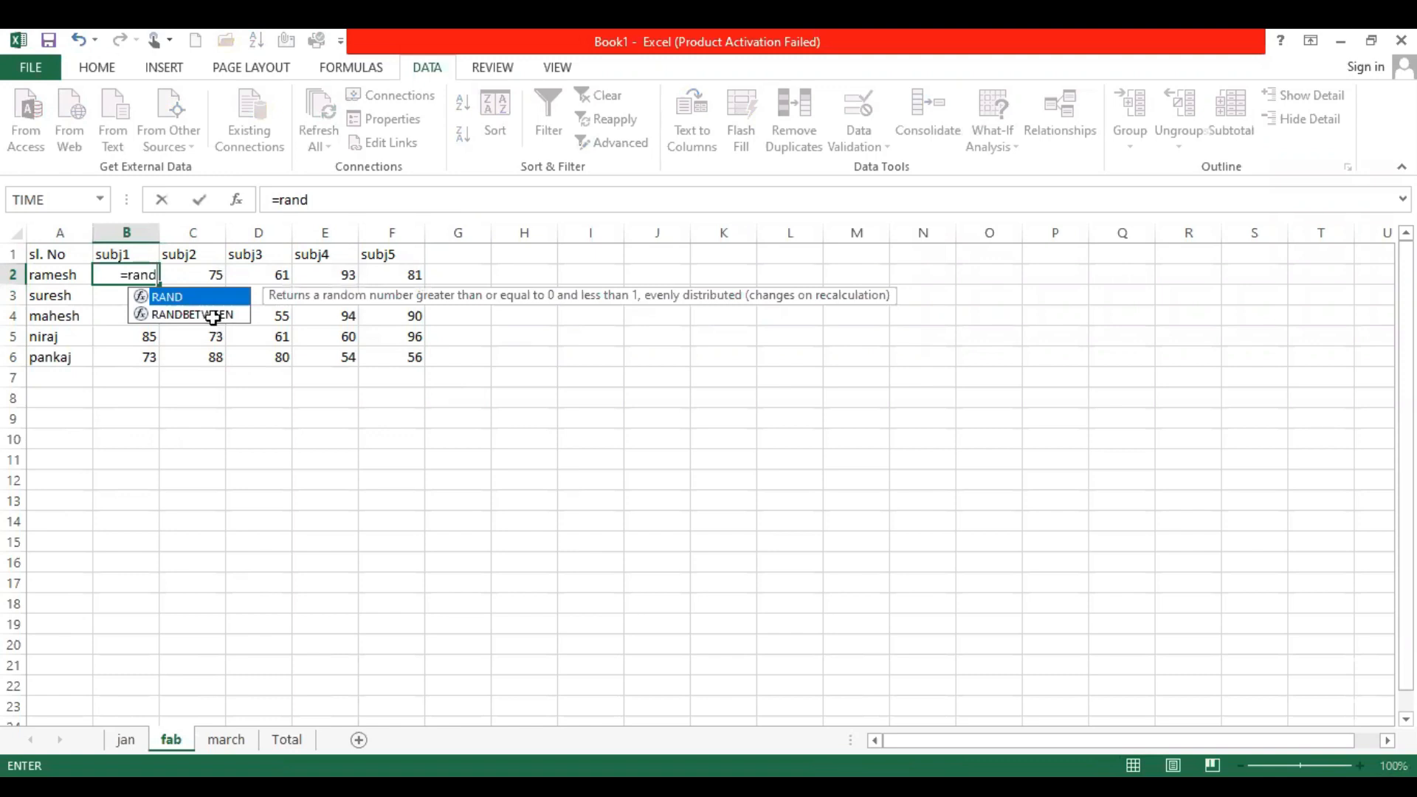
double_click(213, 317)
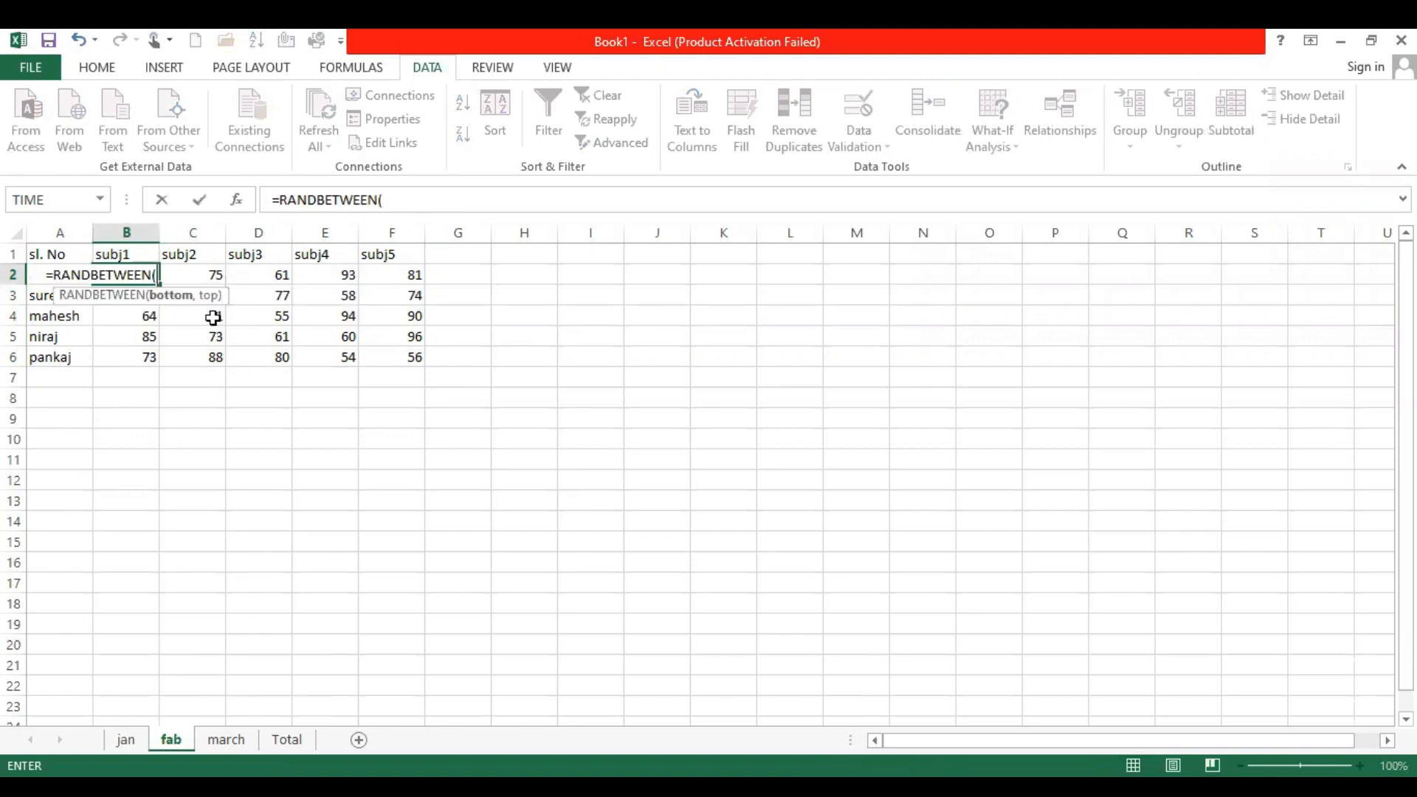
type("50,")
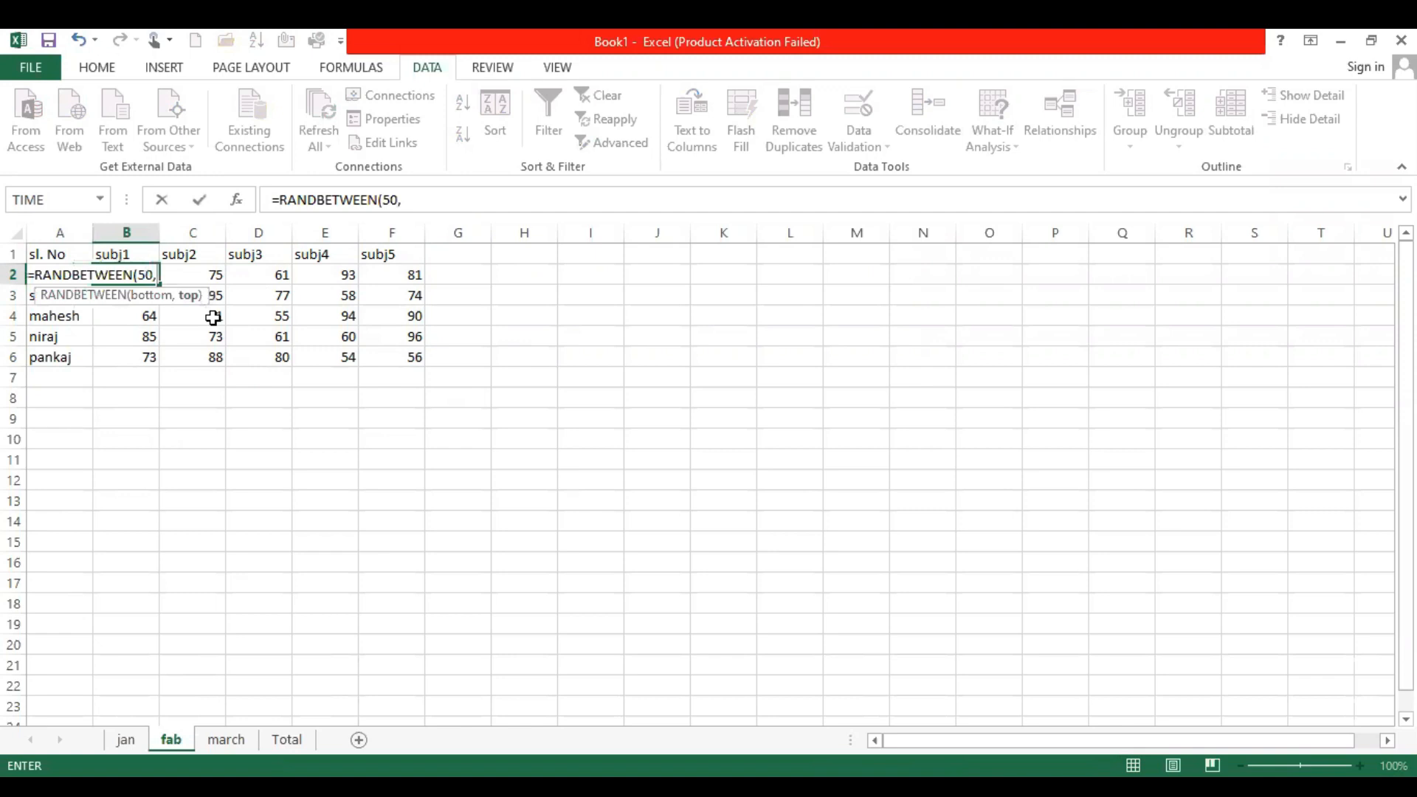
type("100")
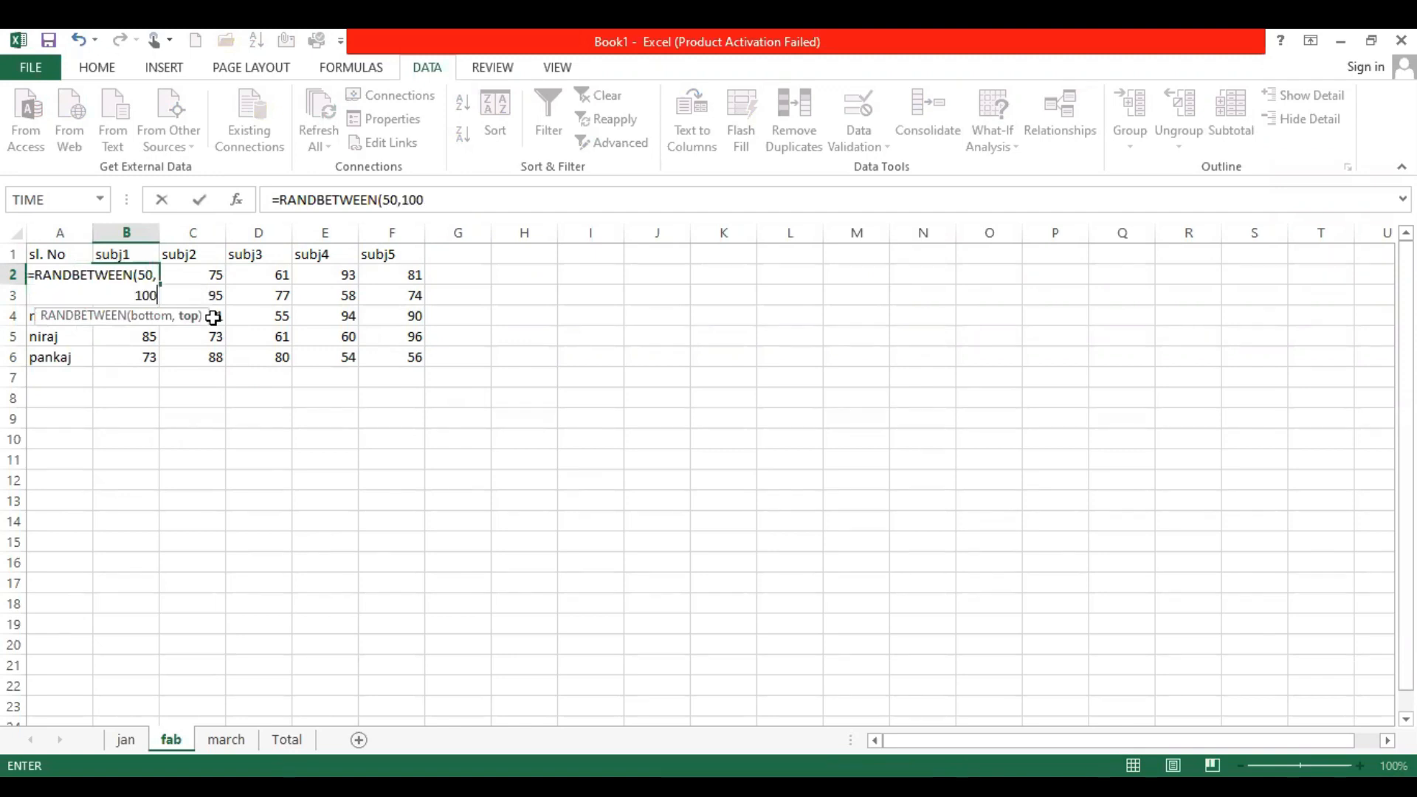
key("Return")
Fill the fab sheet's B2 formula across B2:F6 and convert the random marks to fixed values
left_click(144, 275)
left_click_drag(158, 284, 154, 369)
left_click_drag(426, 370, 427, 371)
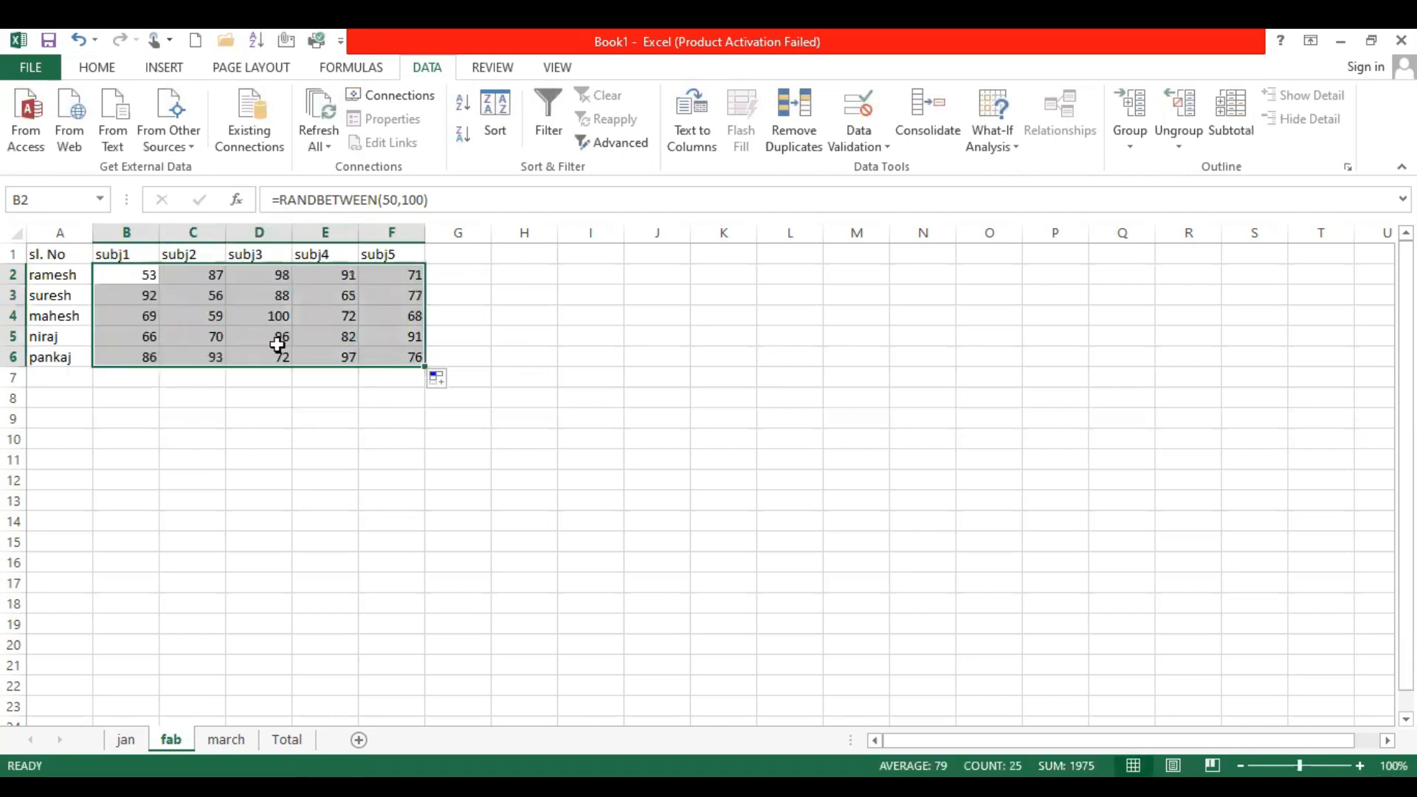
key("ctrl+c")
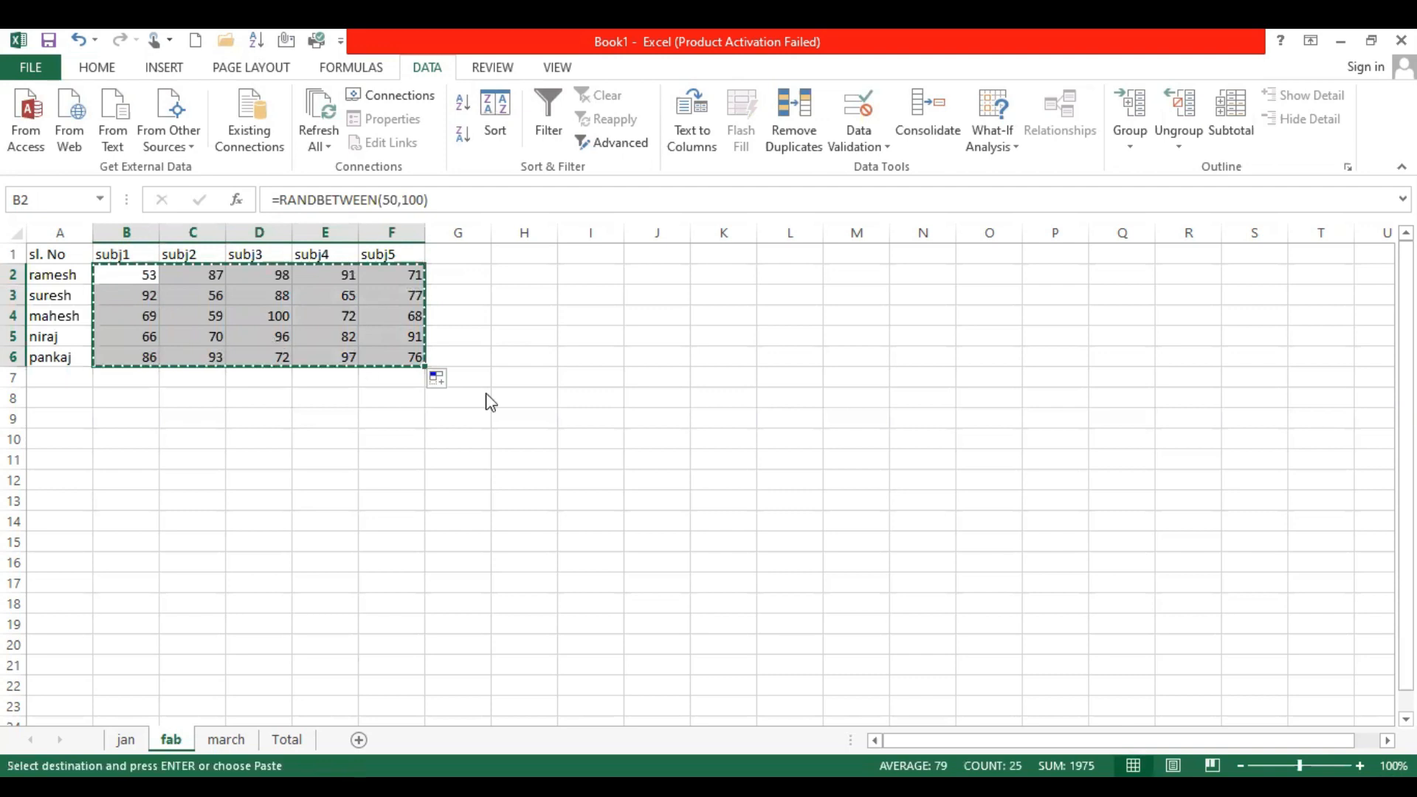
key("ctrl+v")
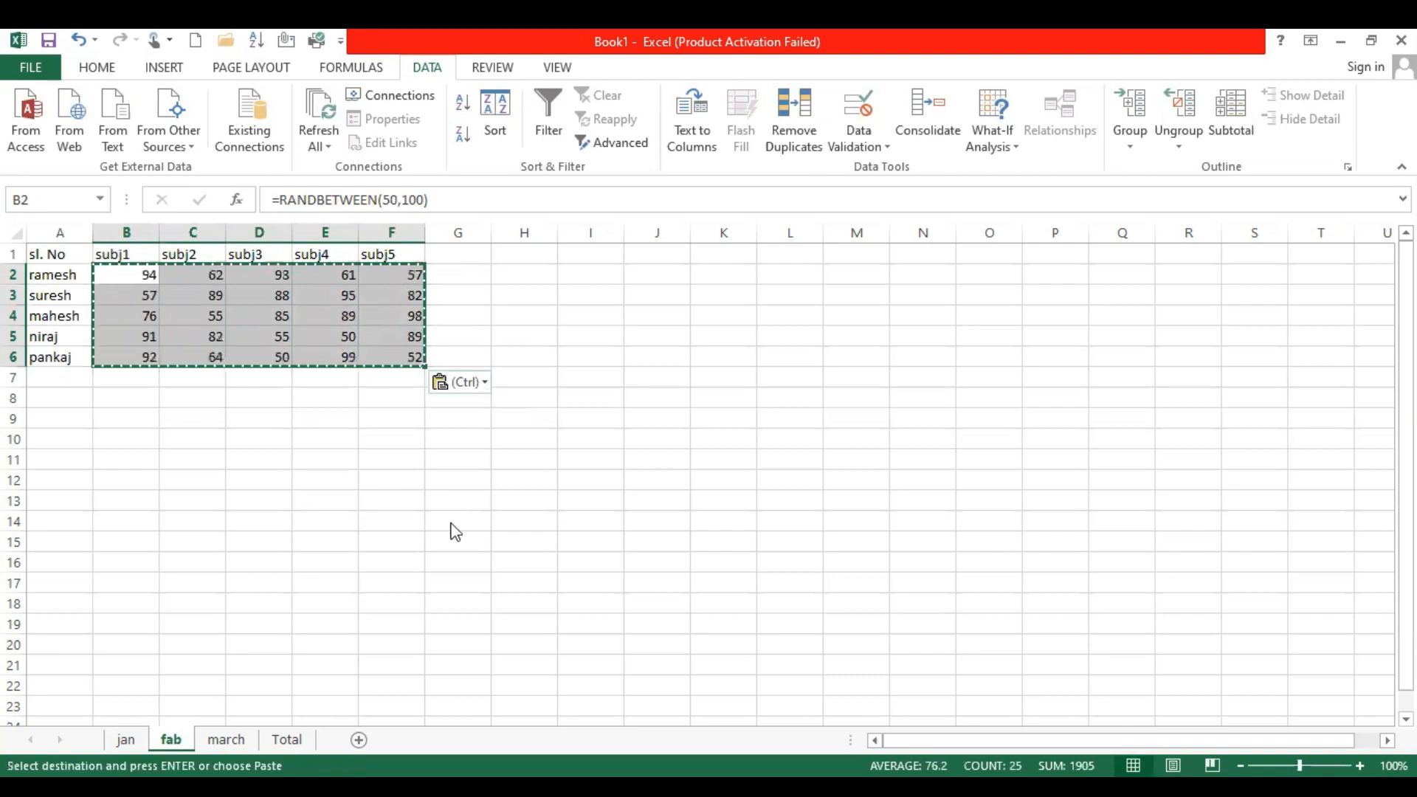
left_click(251, 307)
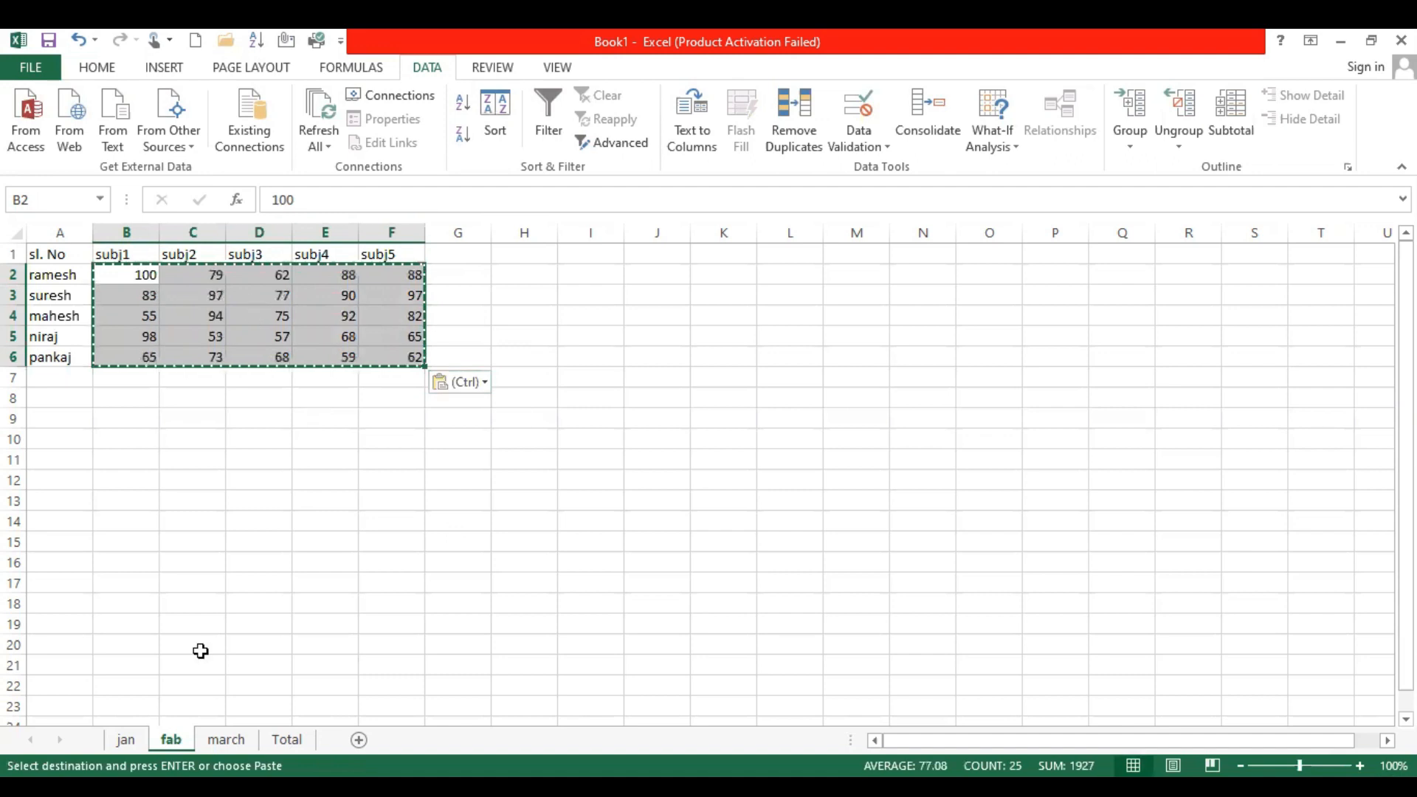
On the march sheet, replace the mark in cell B2 with the formula =RANDBETWEEN(50,100)
left_click(219, 740)
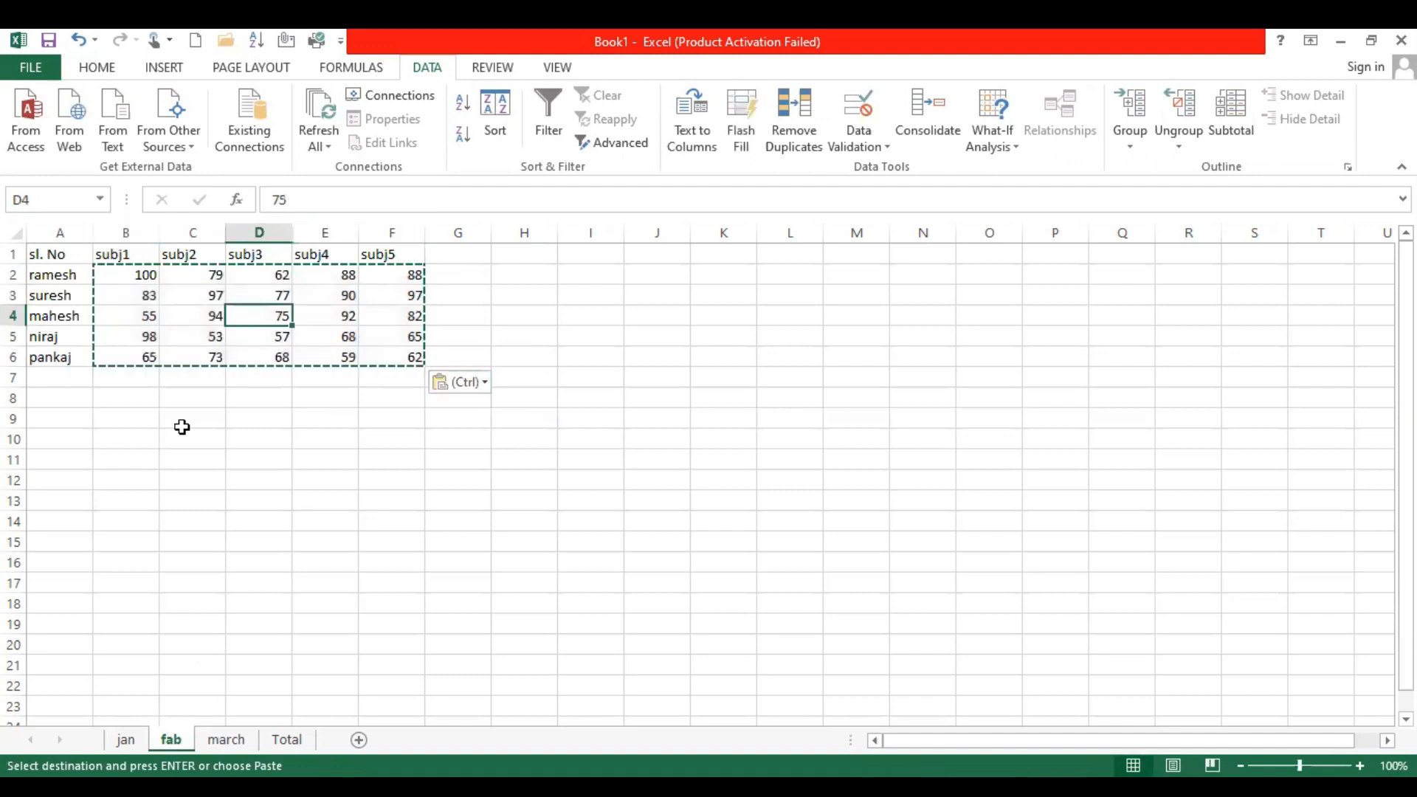
left_click(130, 274)
type("=")
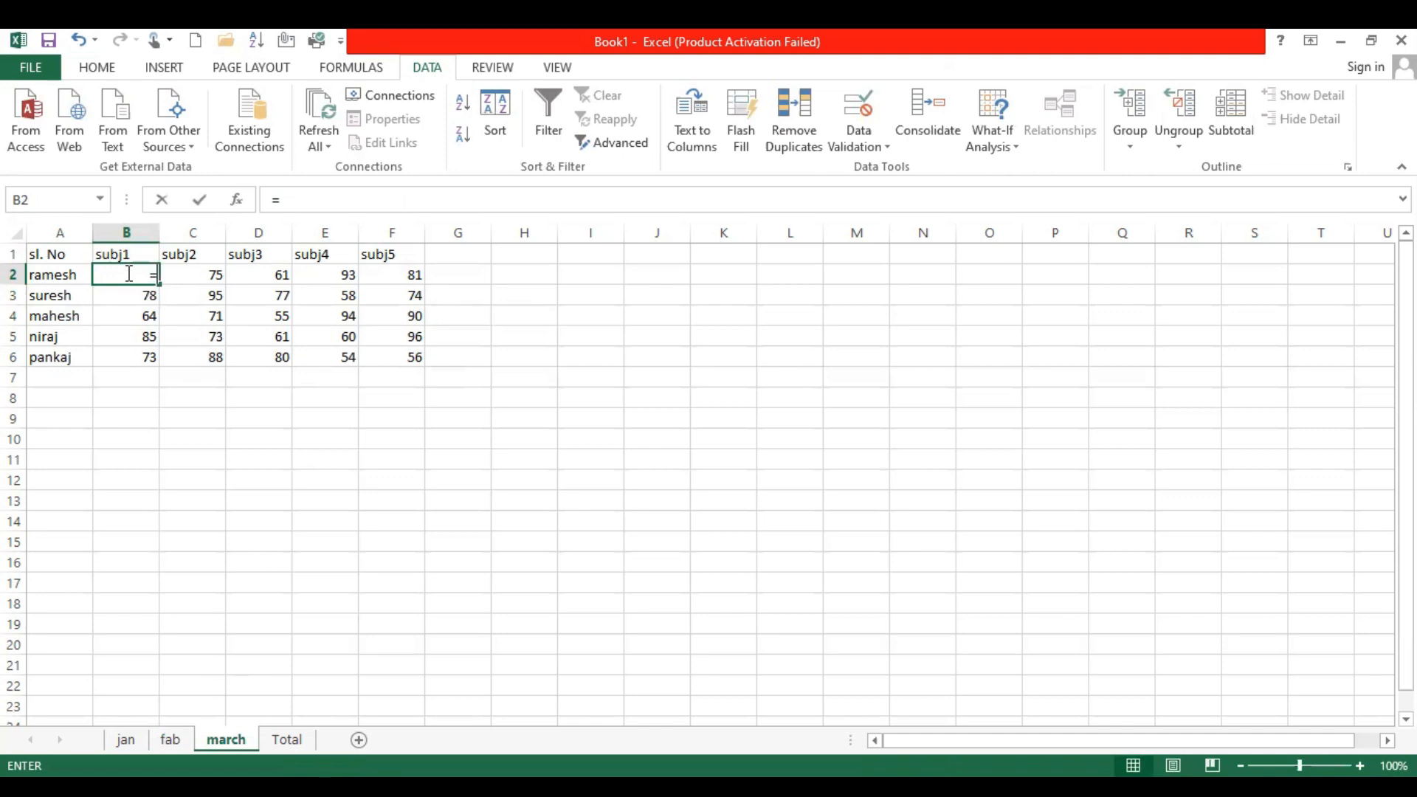
type("randbetween")
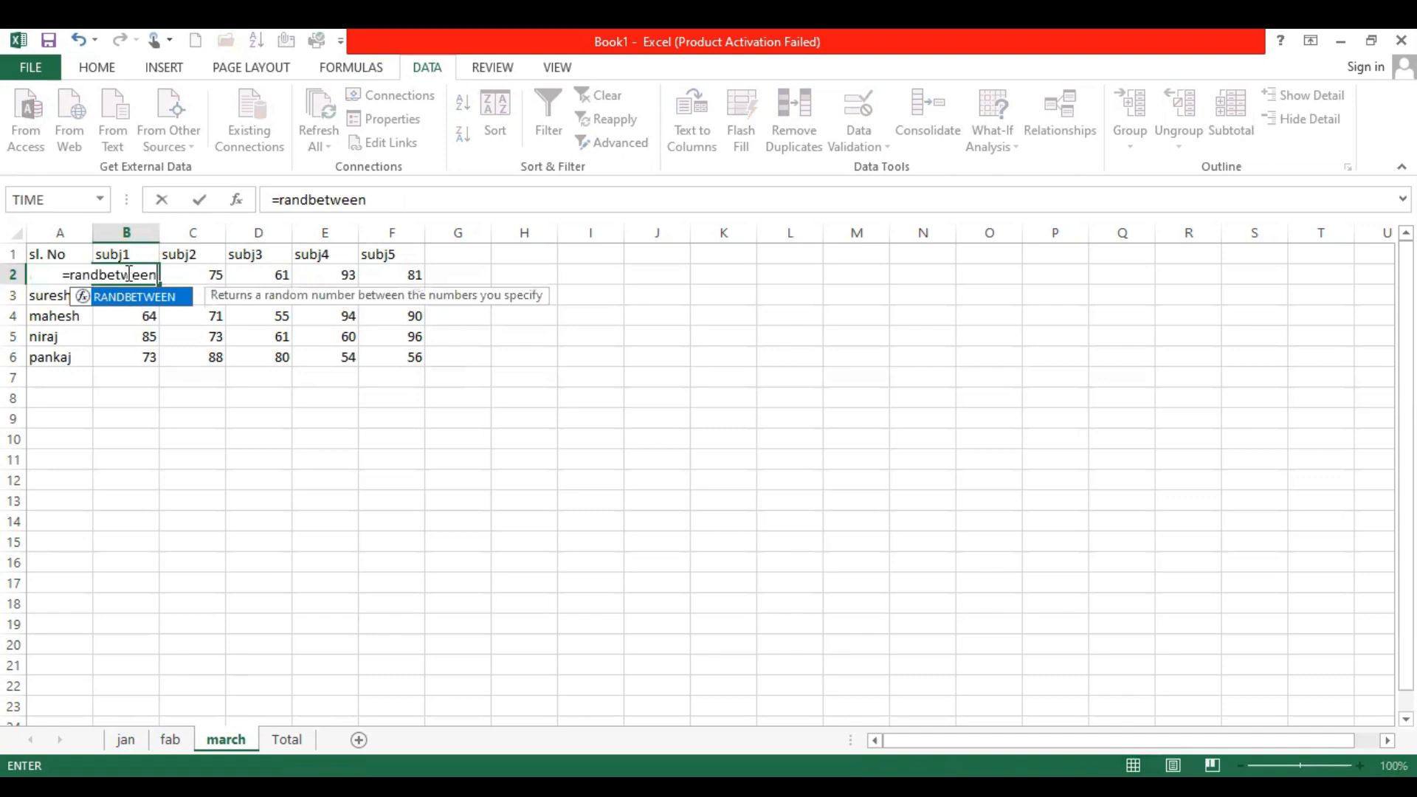
type("(")
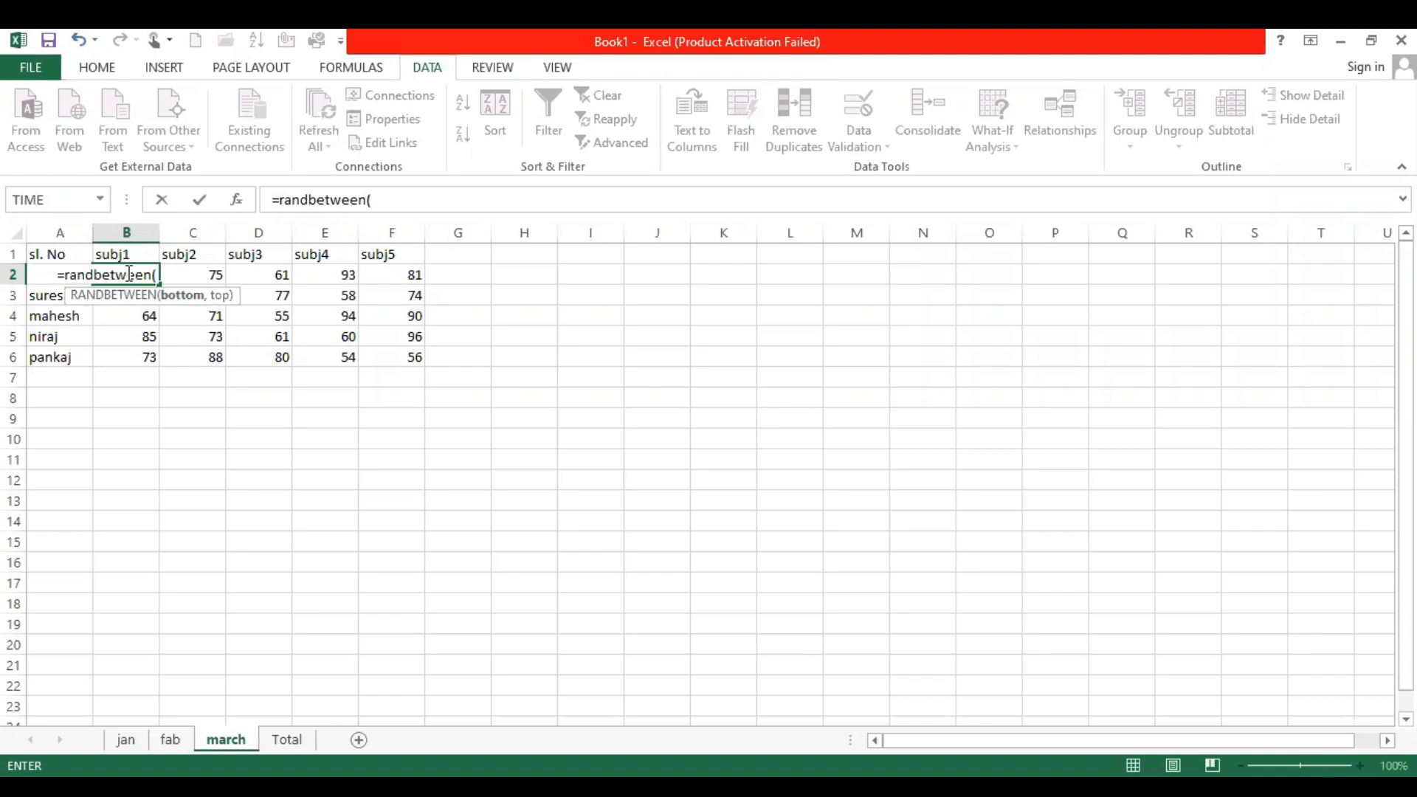
type("50,100")
key("Return")
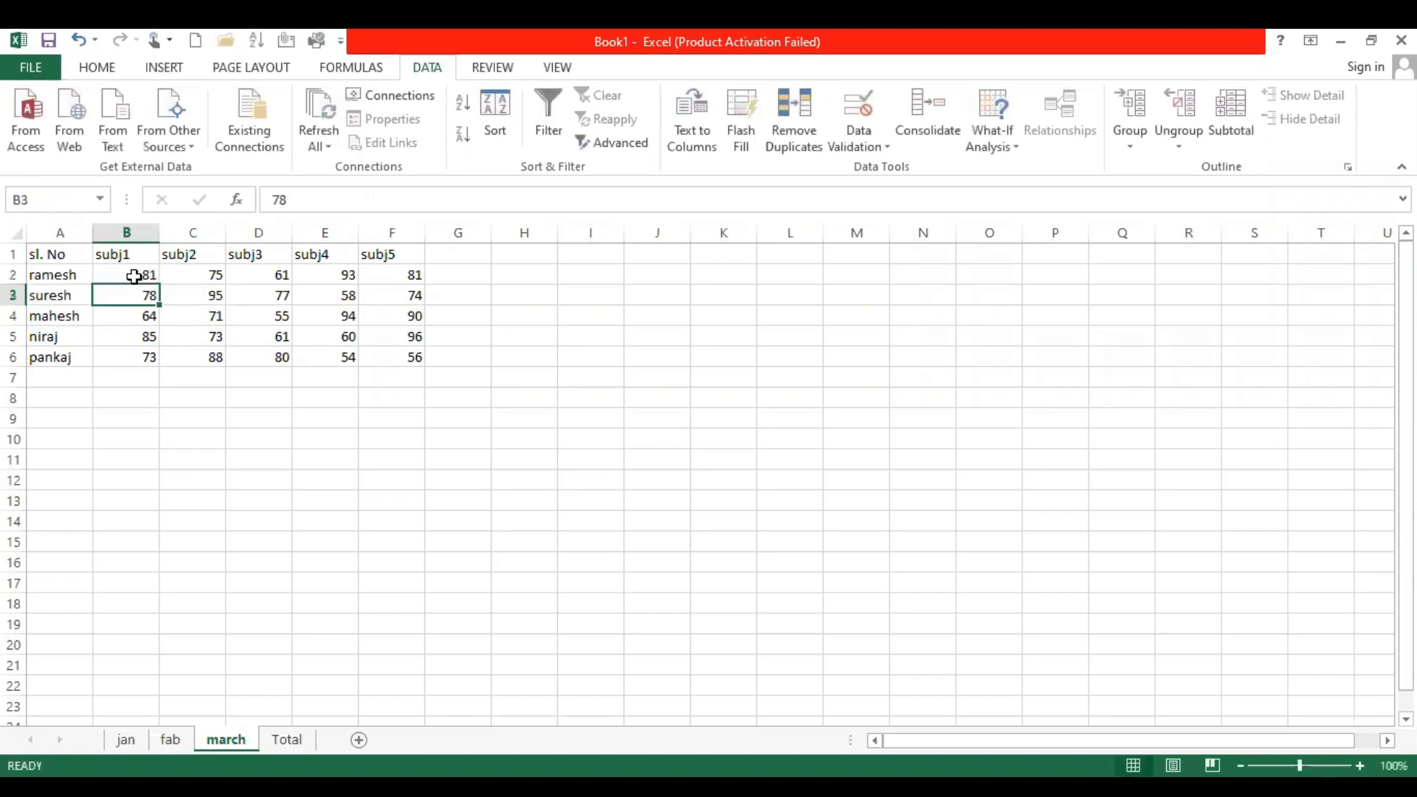
Fill the march sheet's B2 formula across B2:F6 and paste the random marks back as values only
left_click(152, 276)
left_click_drag(158, 284, 151, 361)
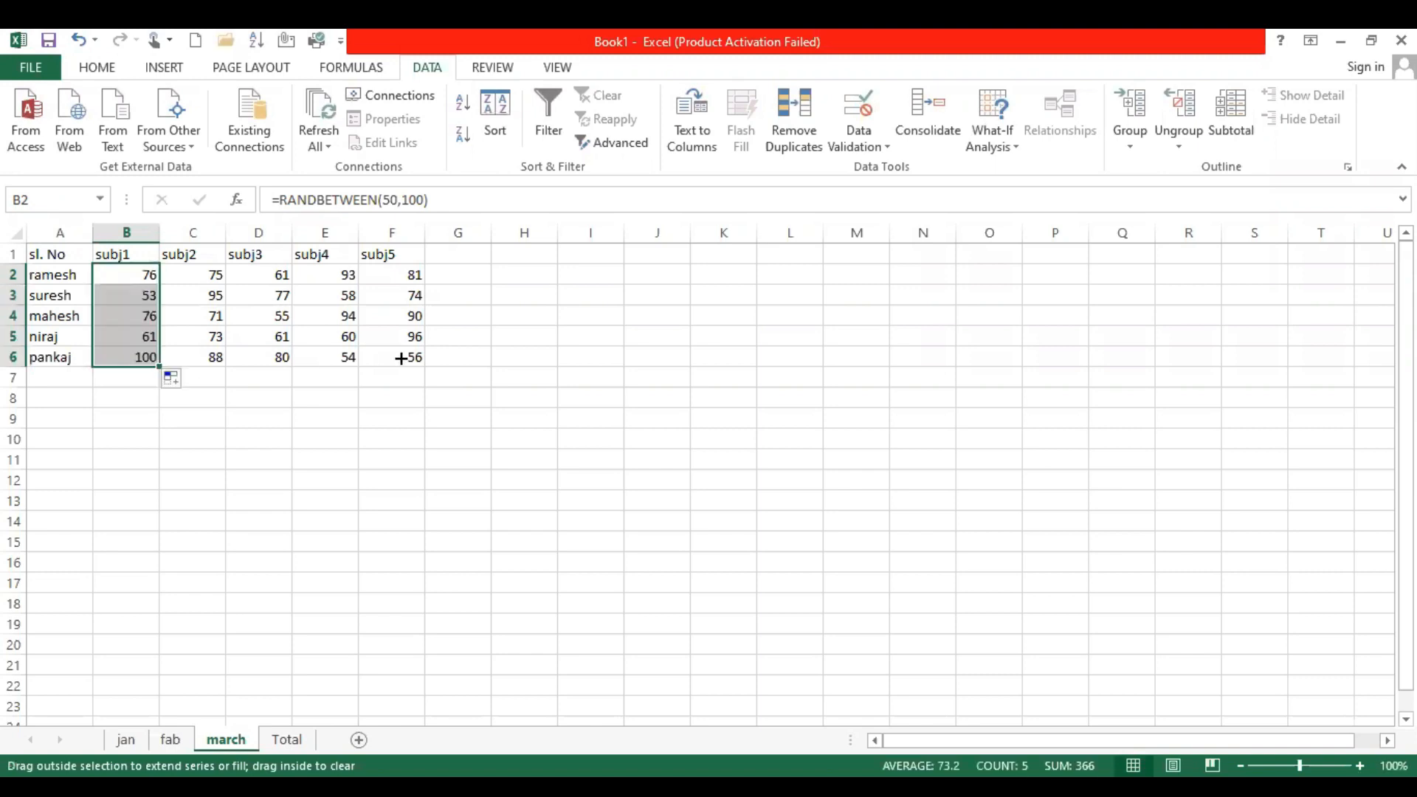
left_click_drag(399, 357, 417, 366)
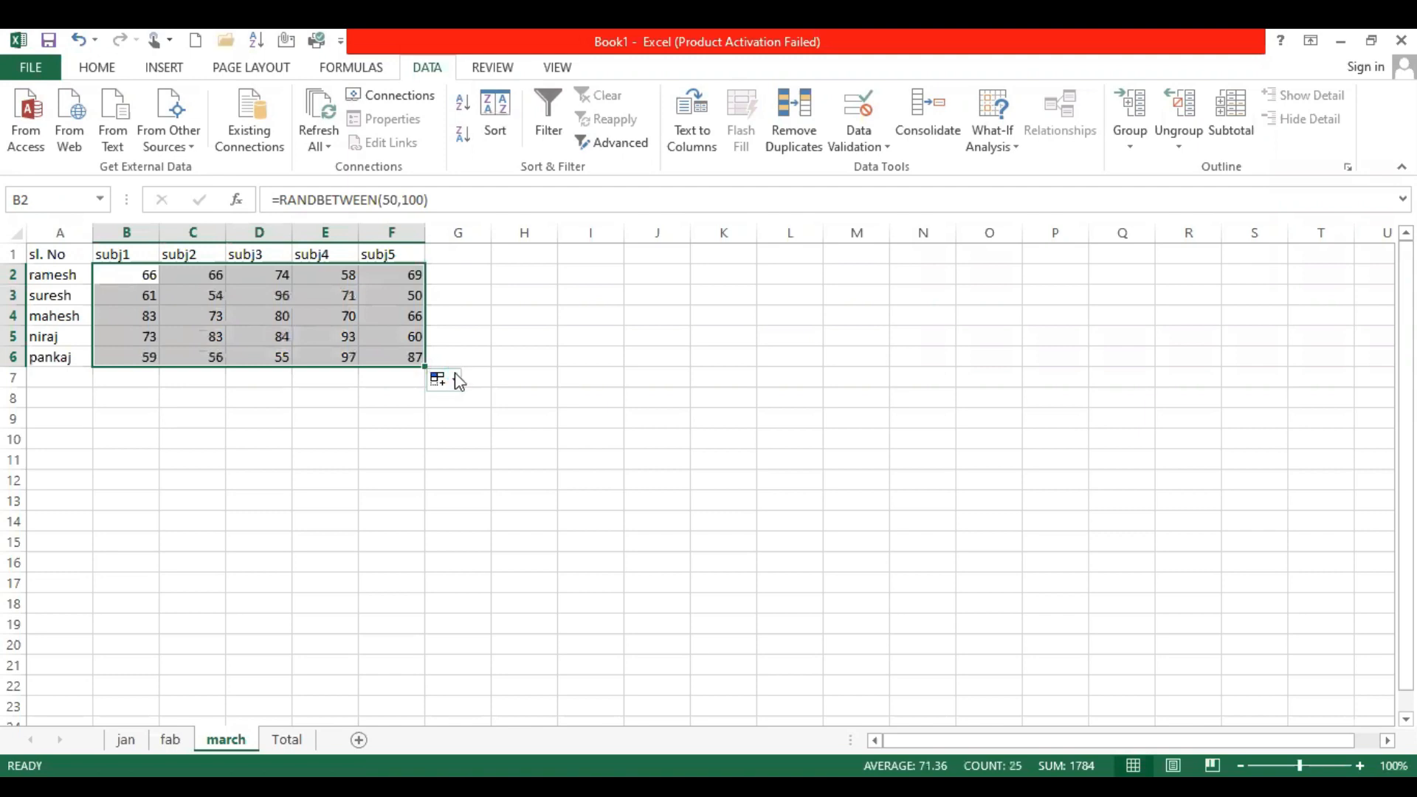
key("ctrl+c")
key("ctrl+v")
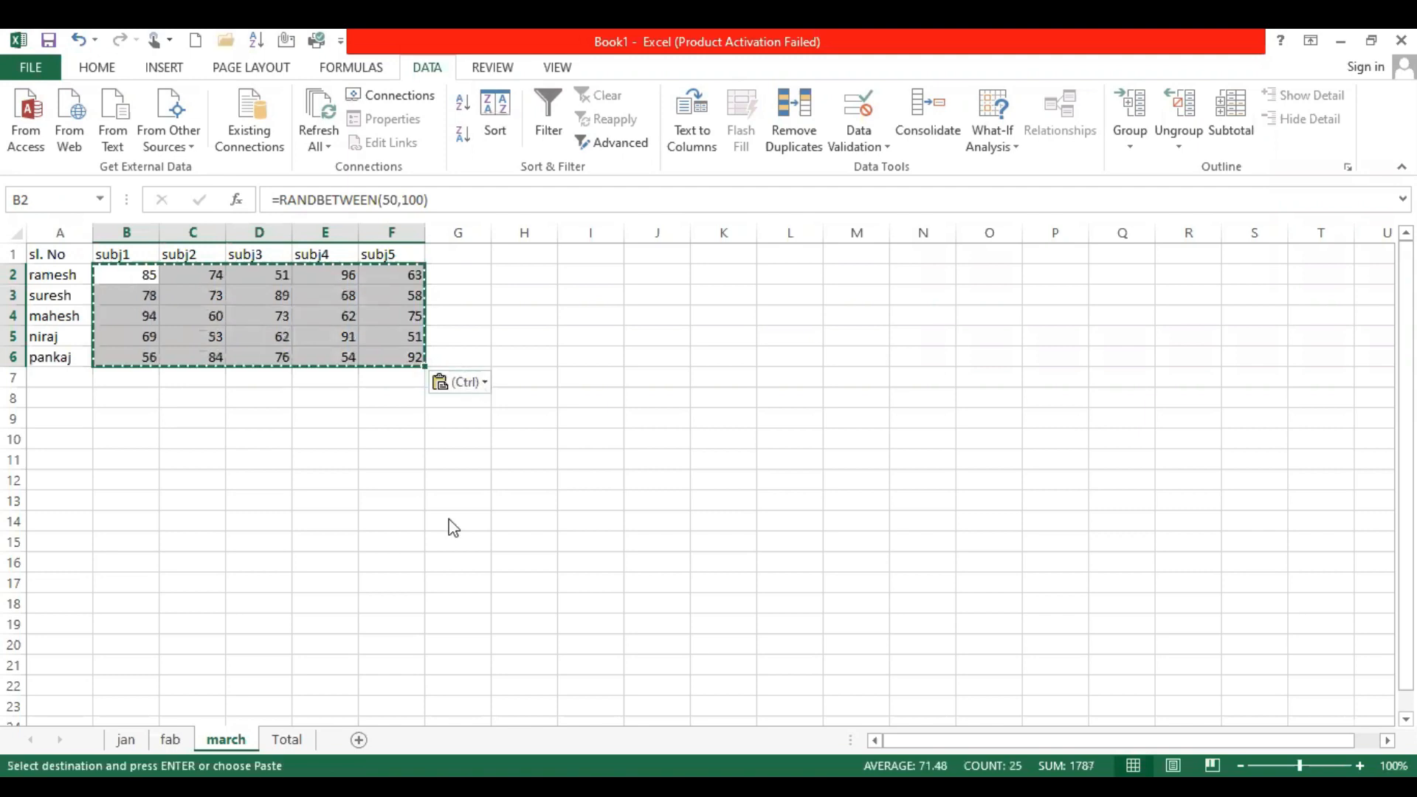
left_click(181, 330)
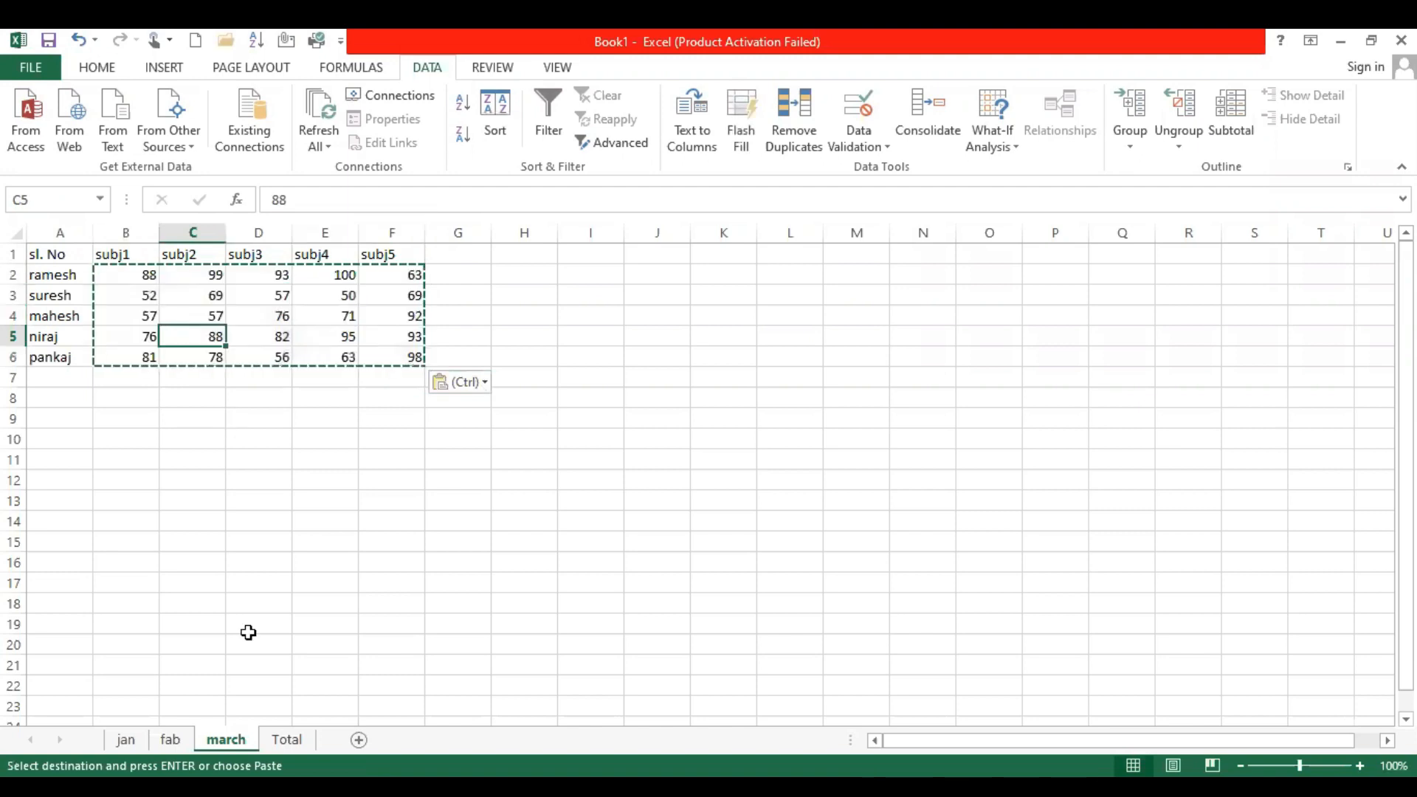
Look over the marks on the jan, fab and march sheets, and select cell B2 on the Total sheet
left_click(125, 739)
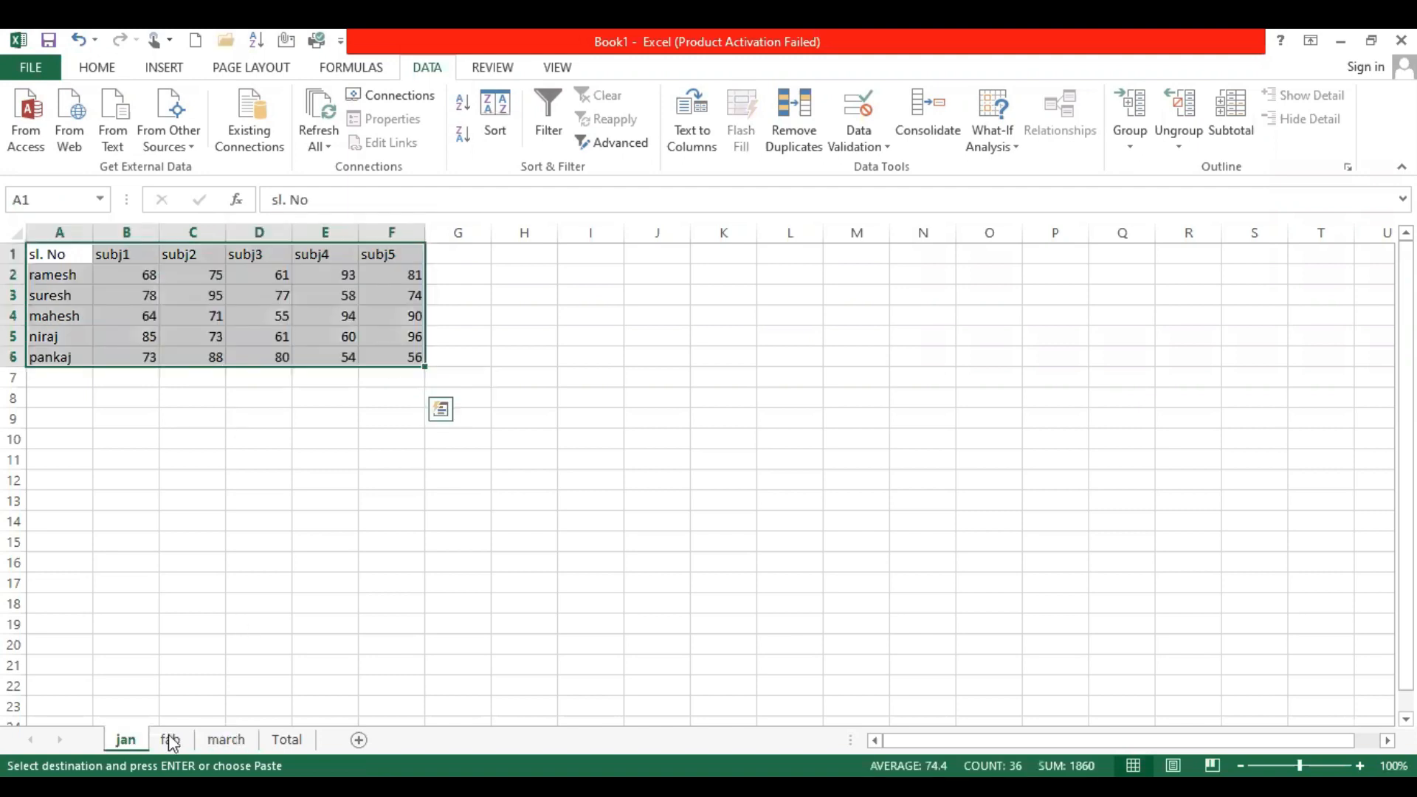
left_click(170, 739)
left_click(225, 739)
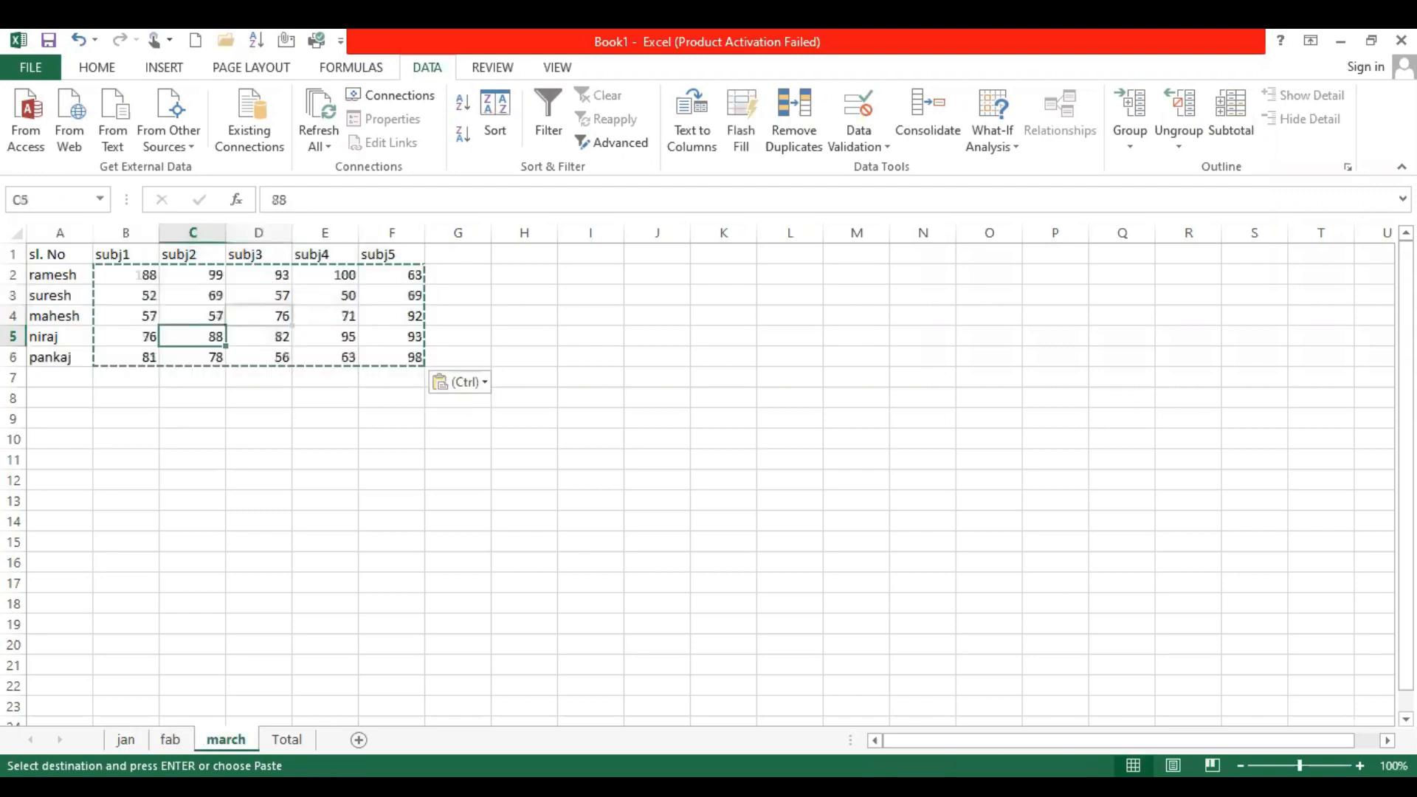
left_click(125, 740)
left_click(141, 330)
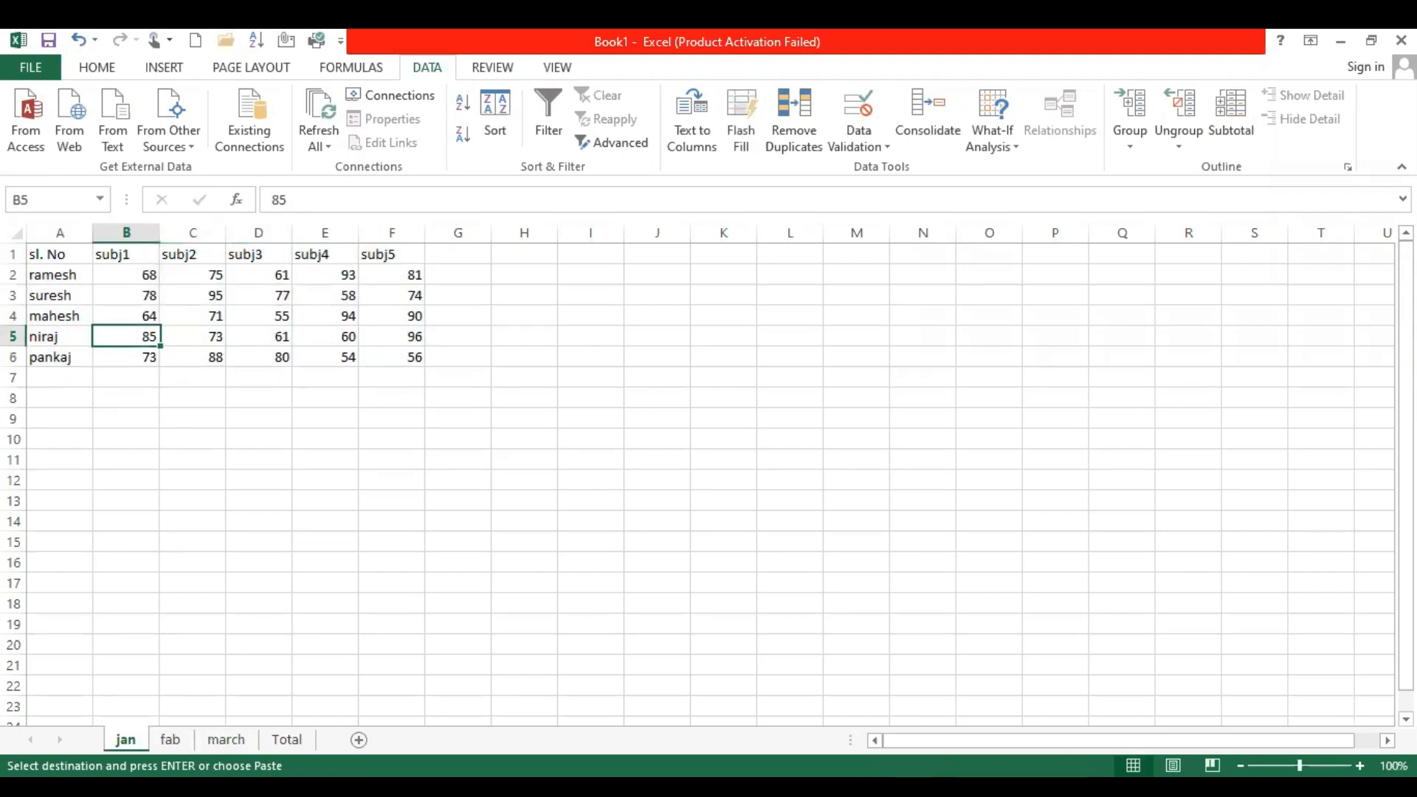
left_click(287, 740)
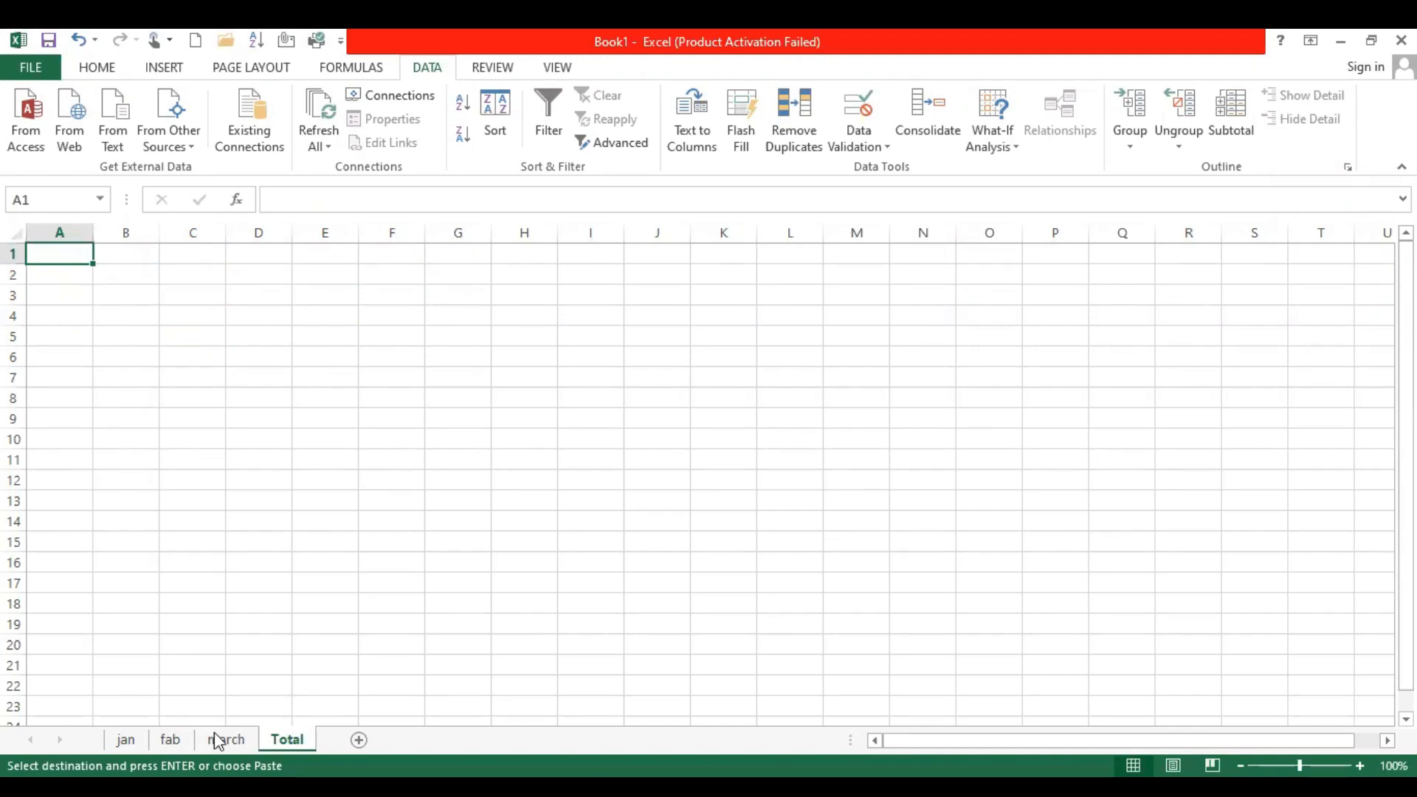
left_click(125, 275)
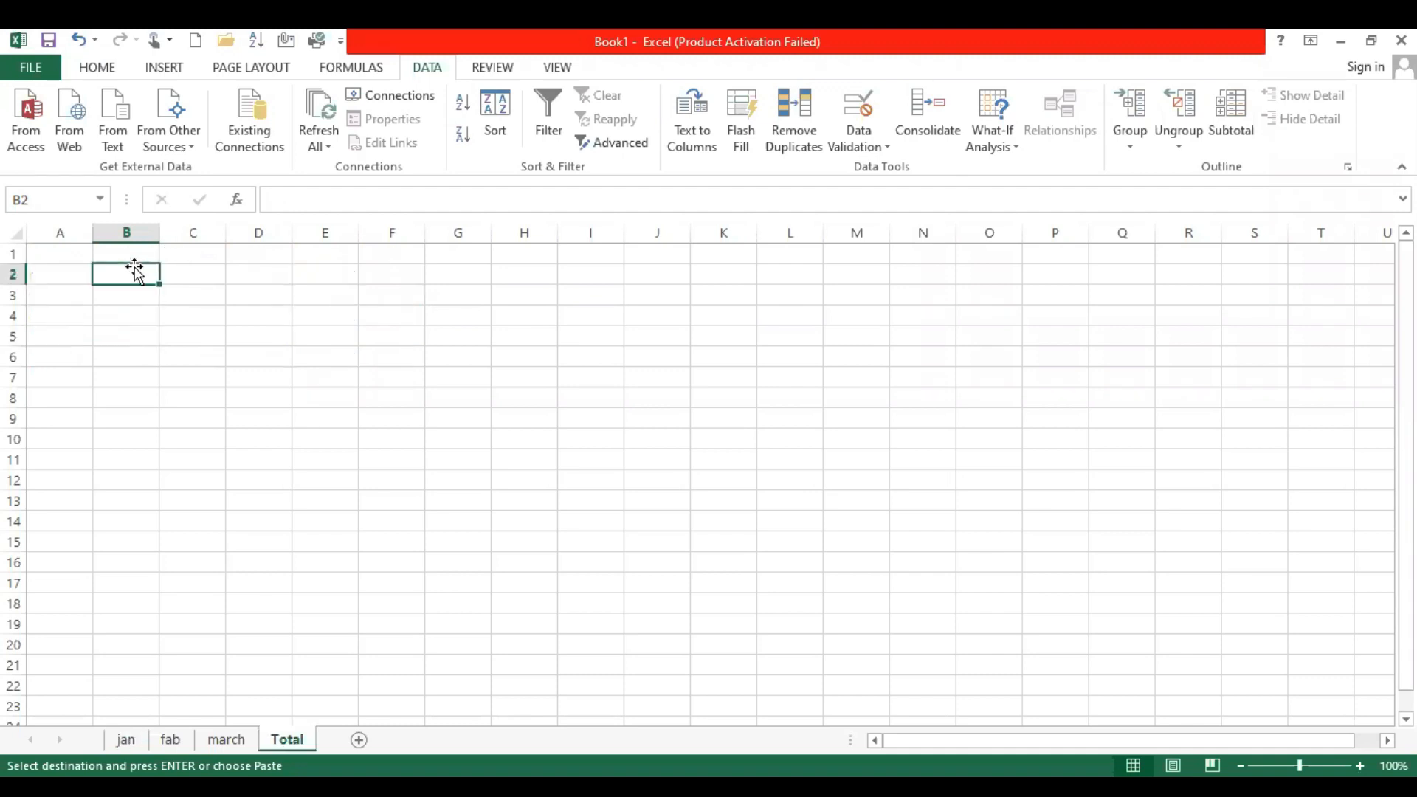
left_click(930, 96)
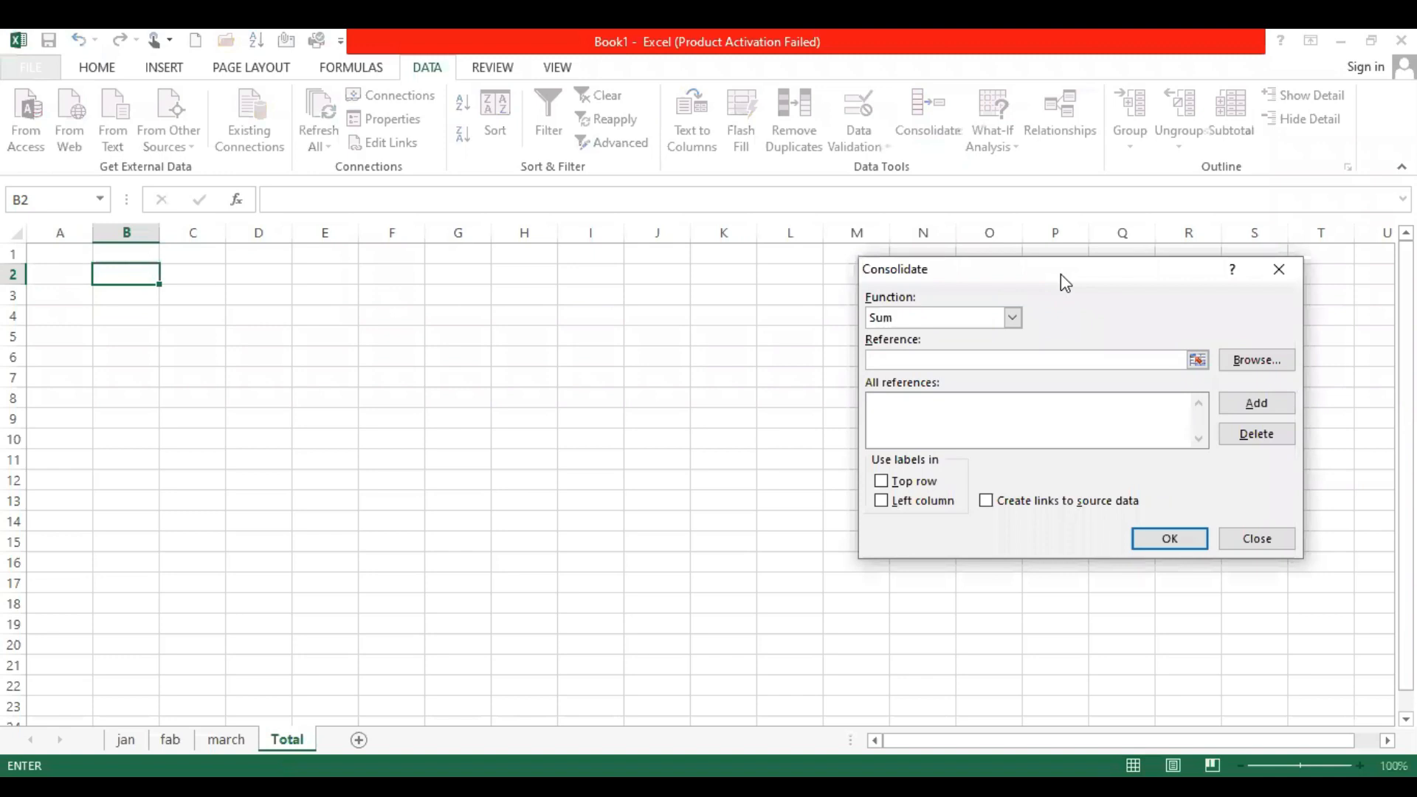
left_click_drag(1060, 273, 996, 197)
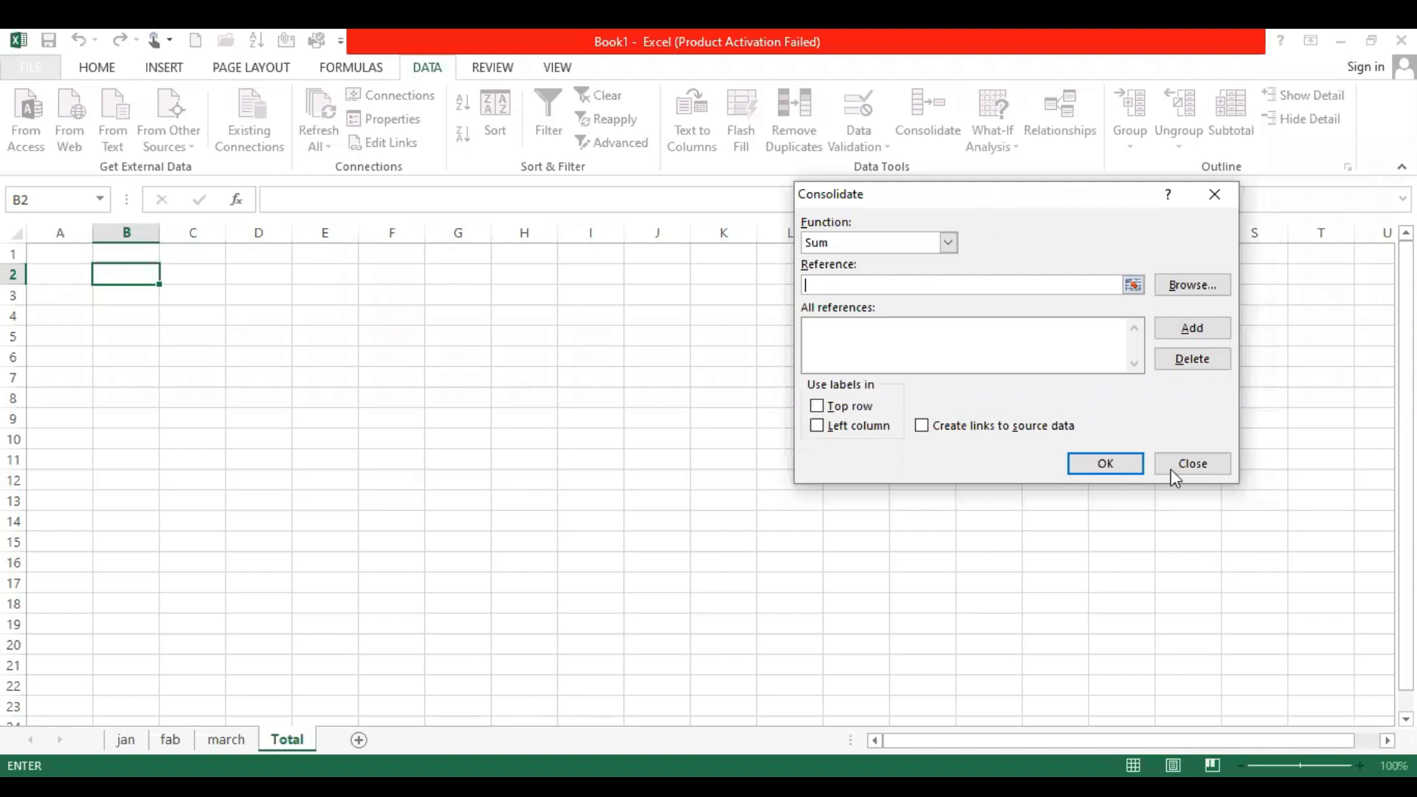
left_click(1189, 464)
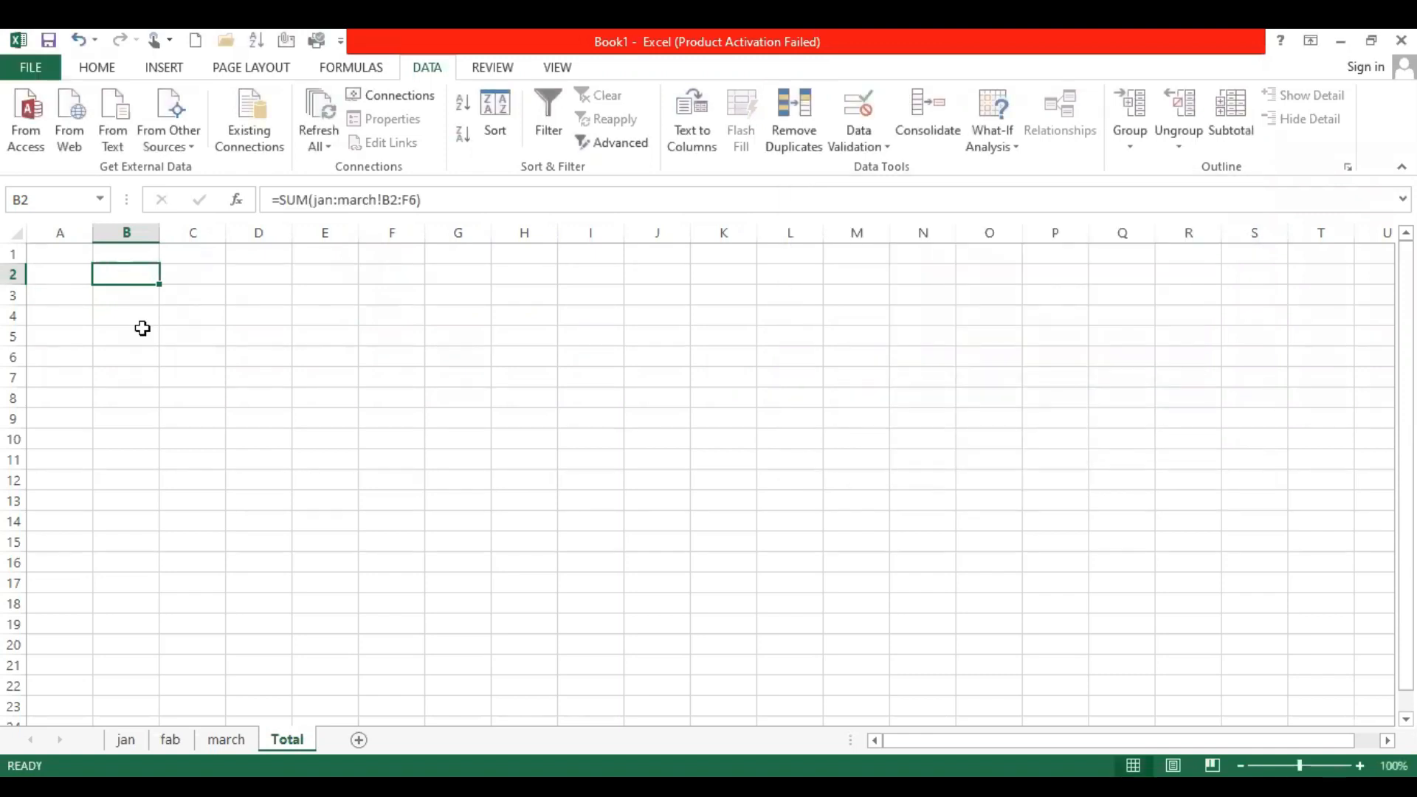
Enter a 3D sum formula, =SUM(jan:march!B2), in cell B2 of the Total sheet
key("Delete")
type("=")
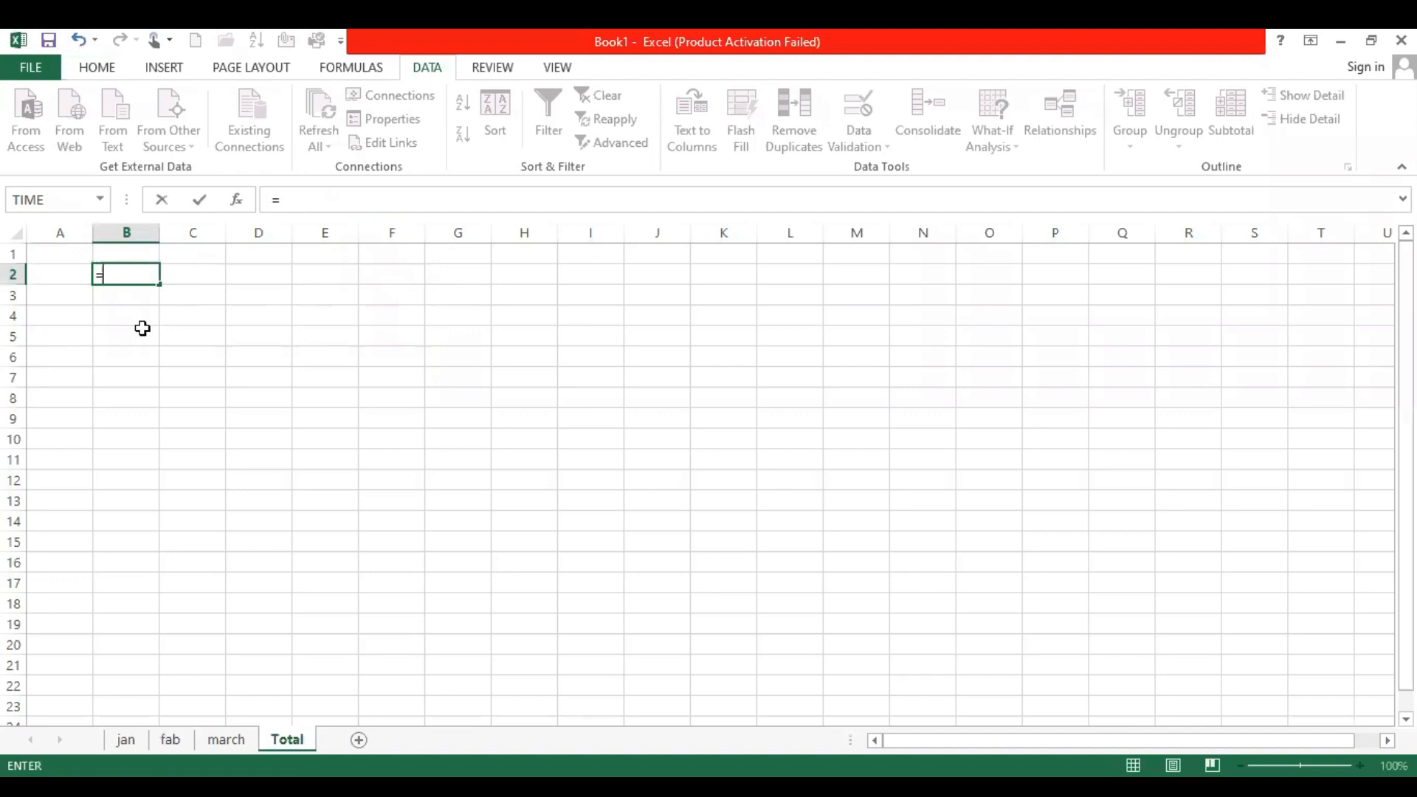
type("sum(")
left_click(125, 739)
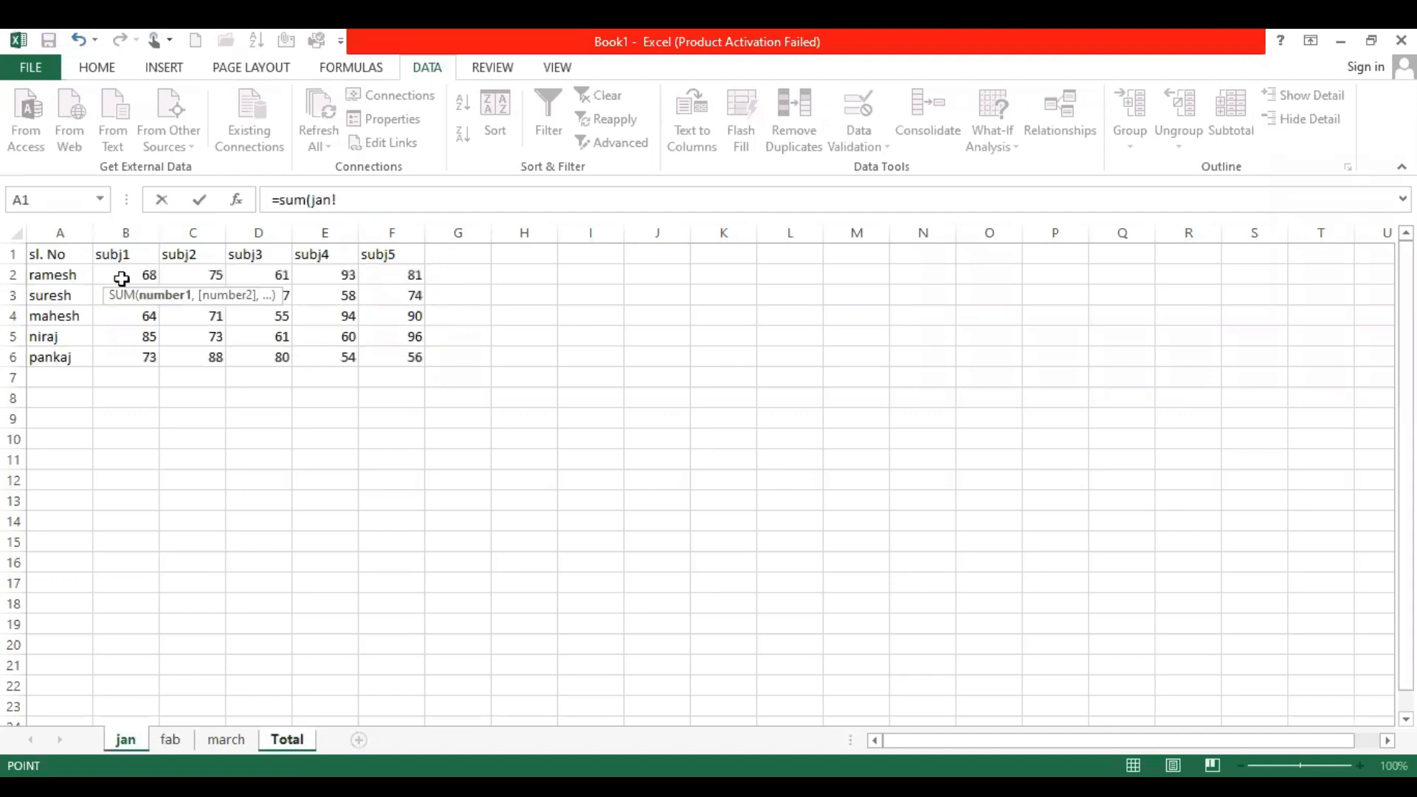
left_click(123, 278)
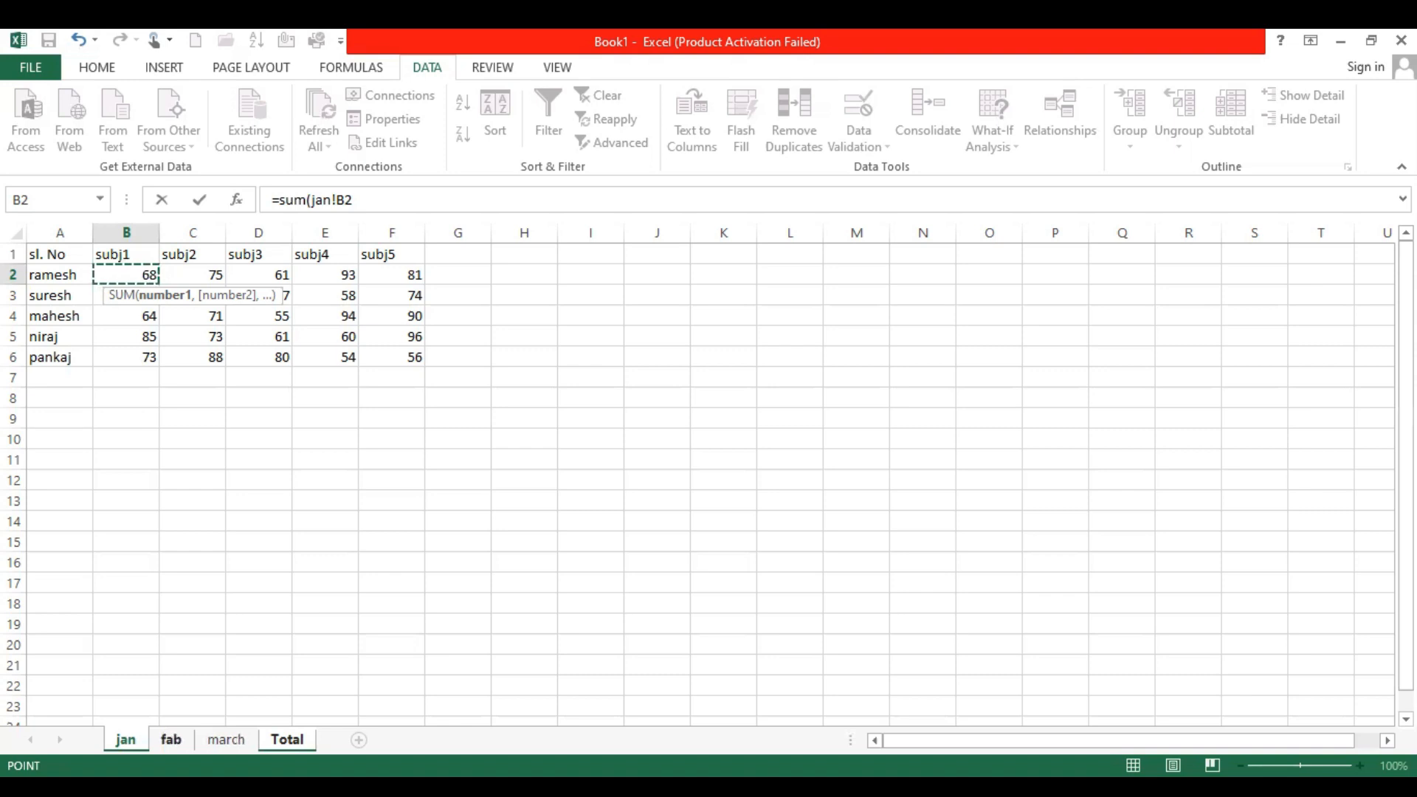
left_click(171, 739, "shift")
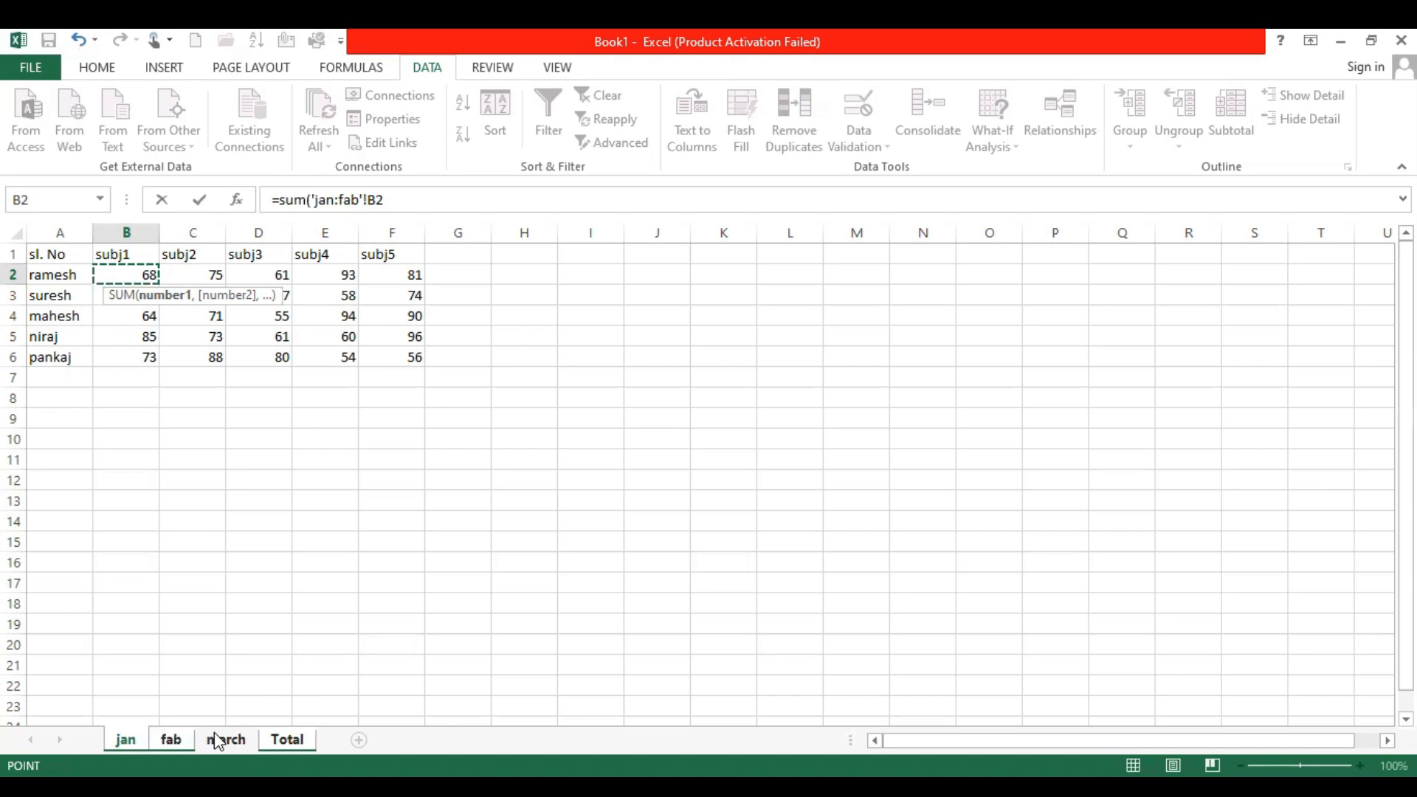
left_click(218, 740, "shift")
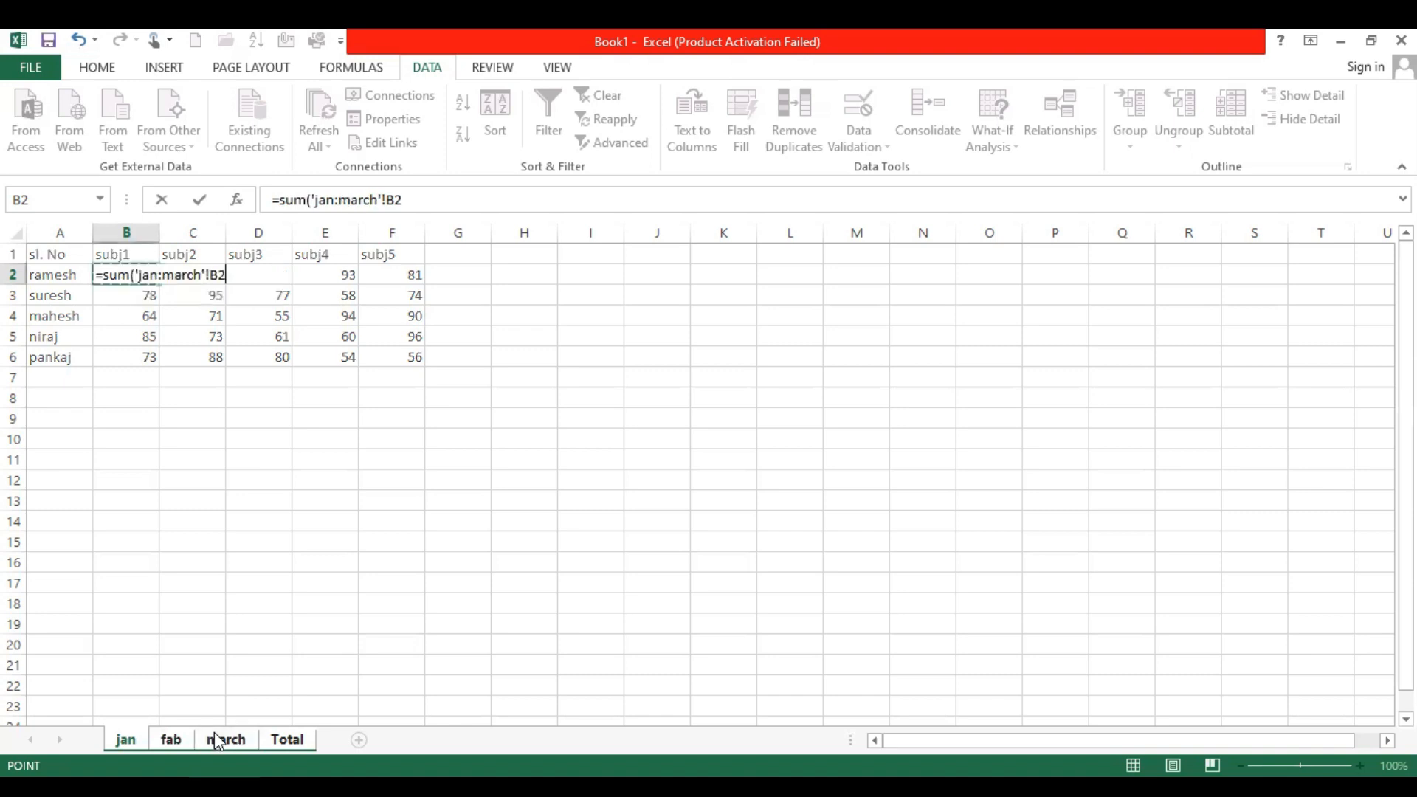
key("Return")
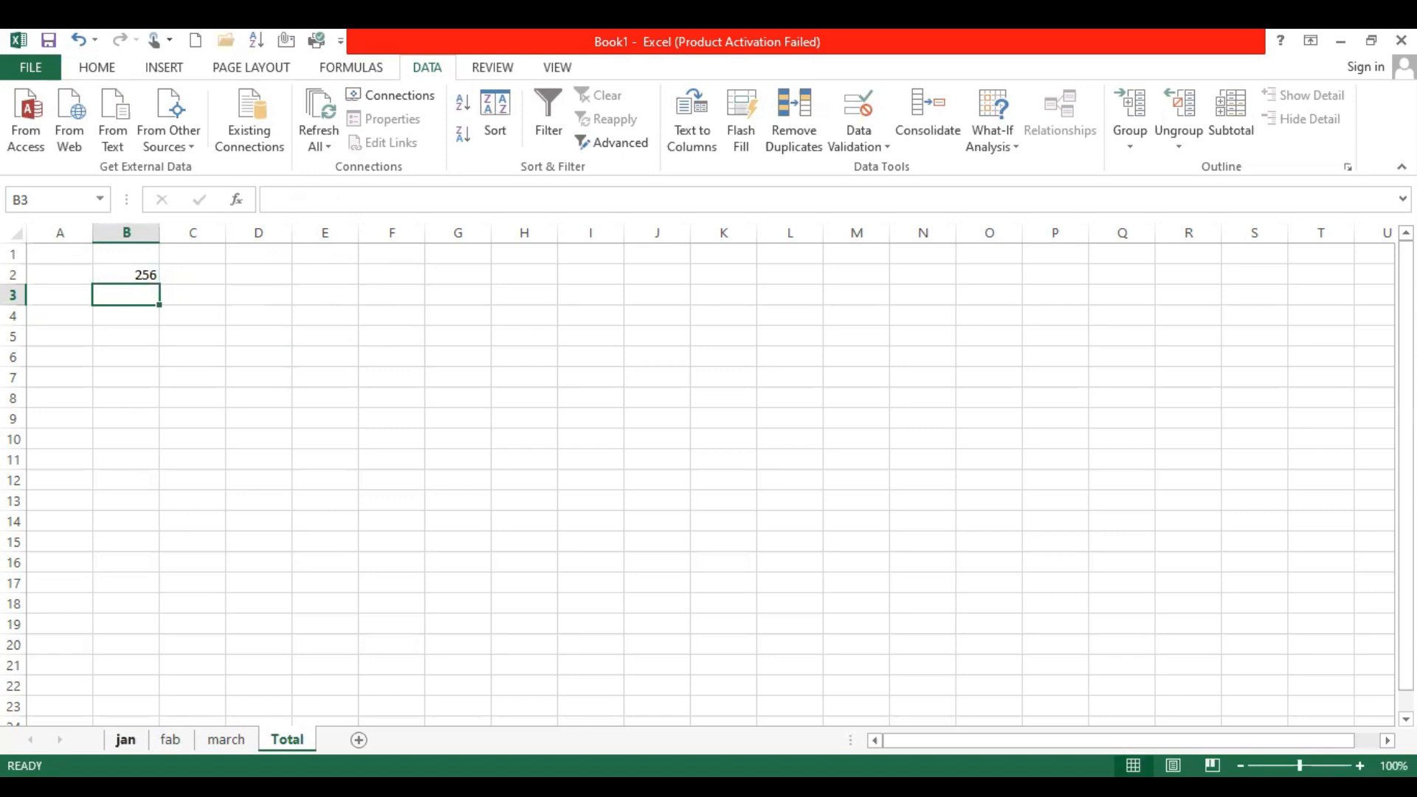
Compare the B2 marks on the jan, fab and march sheets with the sum in the Total sheet's cell B2
left_click(125, 740)
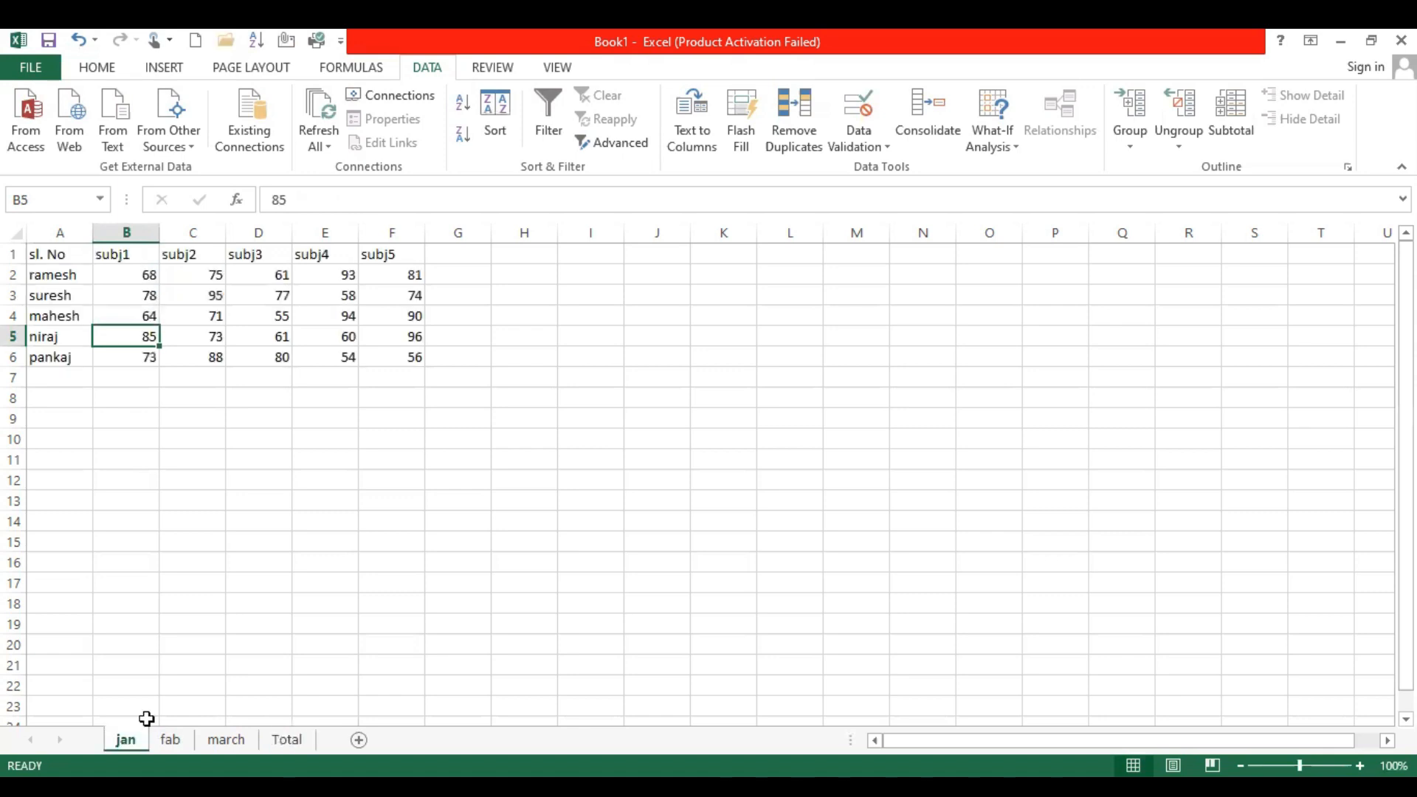
key("ctrl+Page_Down")
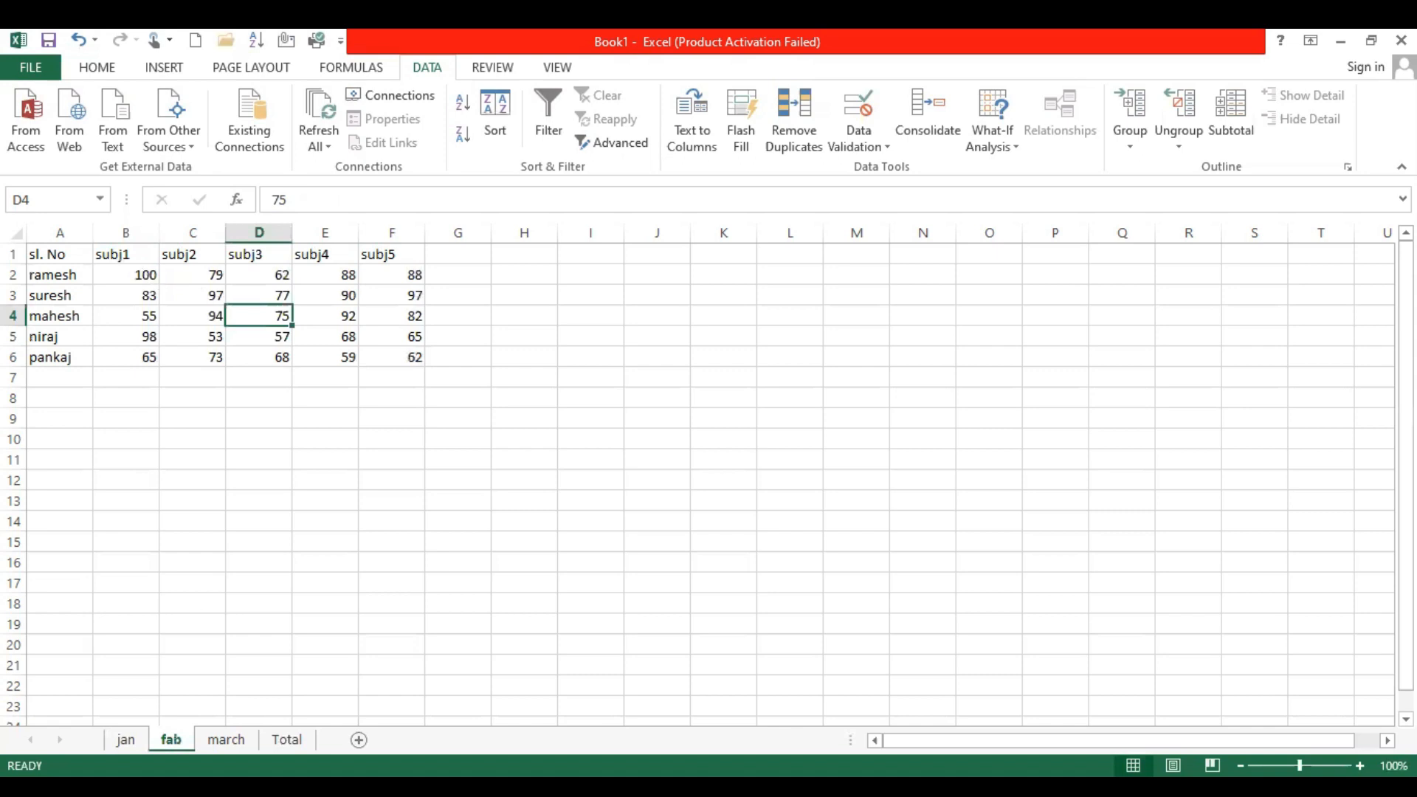
key("ctrl+Page_Down")
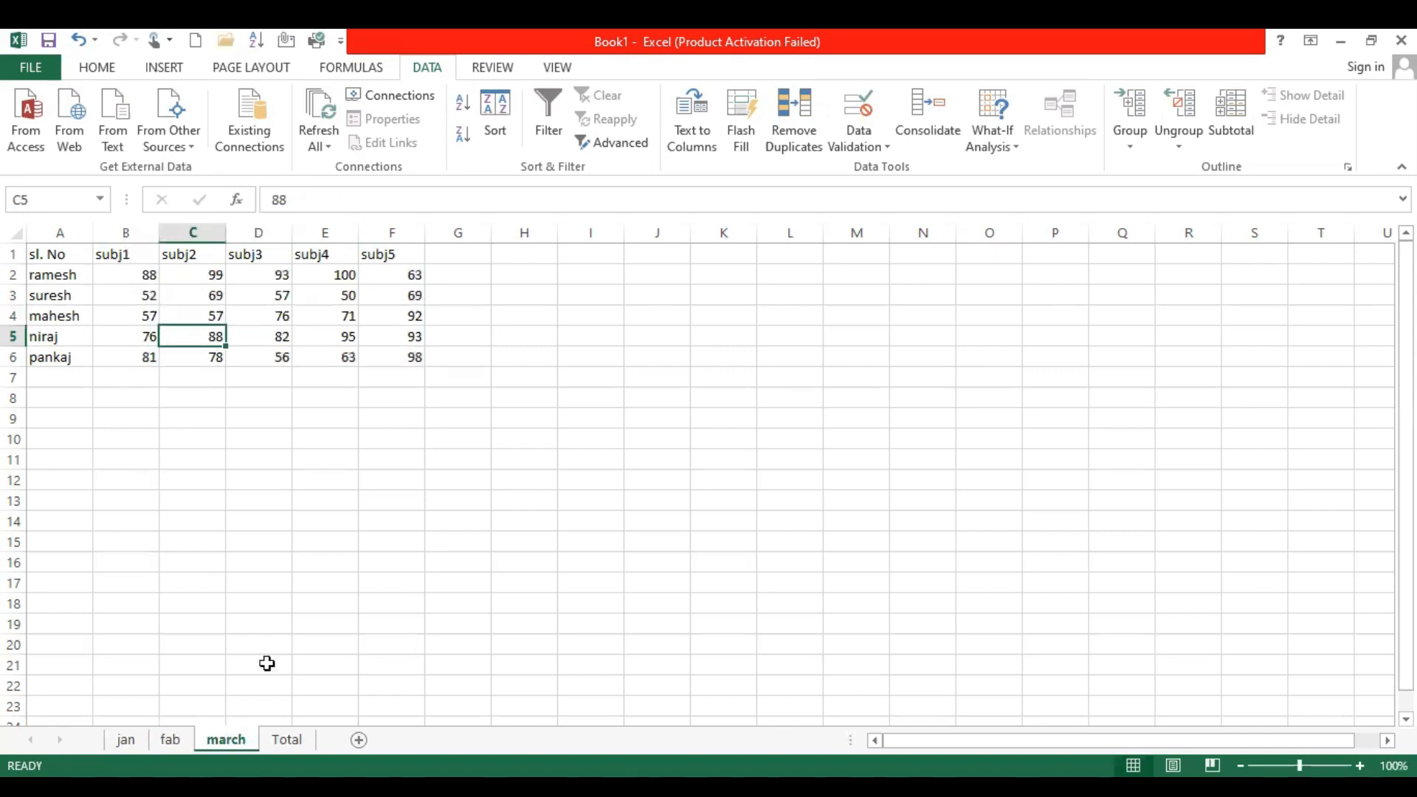
key("ctrl+Page_Down")
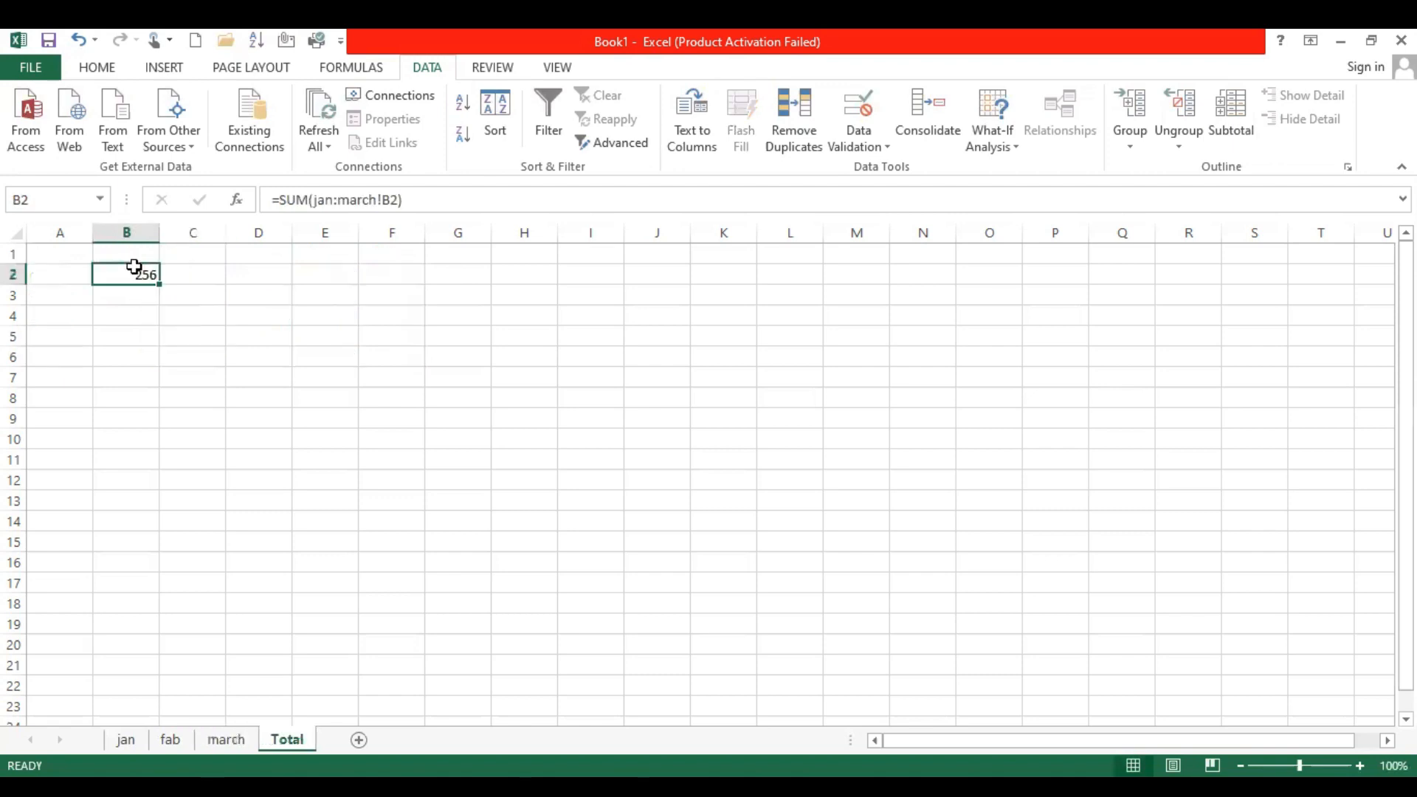
left_click(243, 740, "ctrl")
key("ctrl+Page_Up")
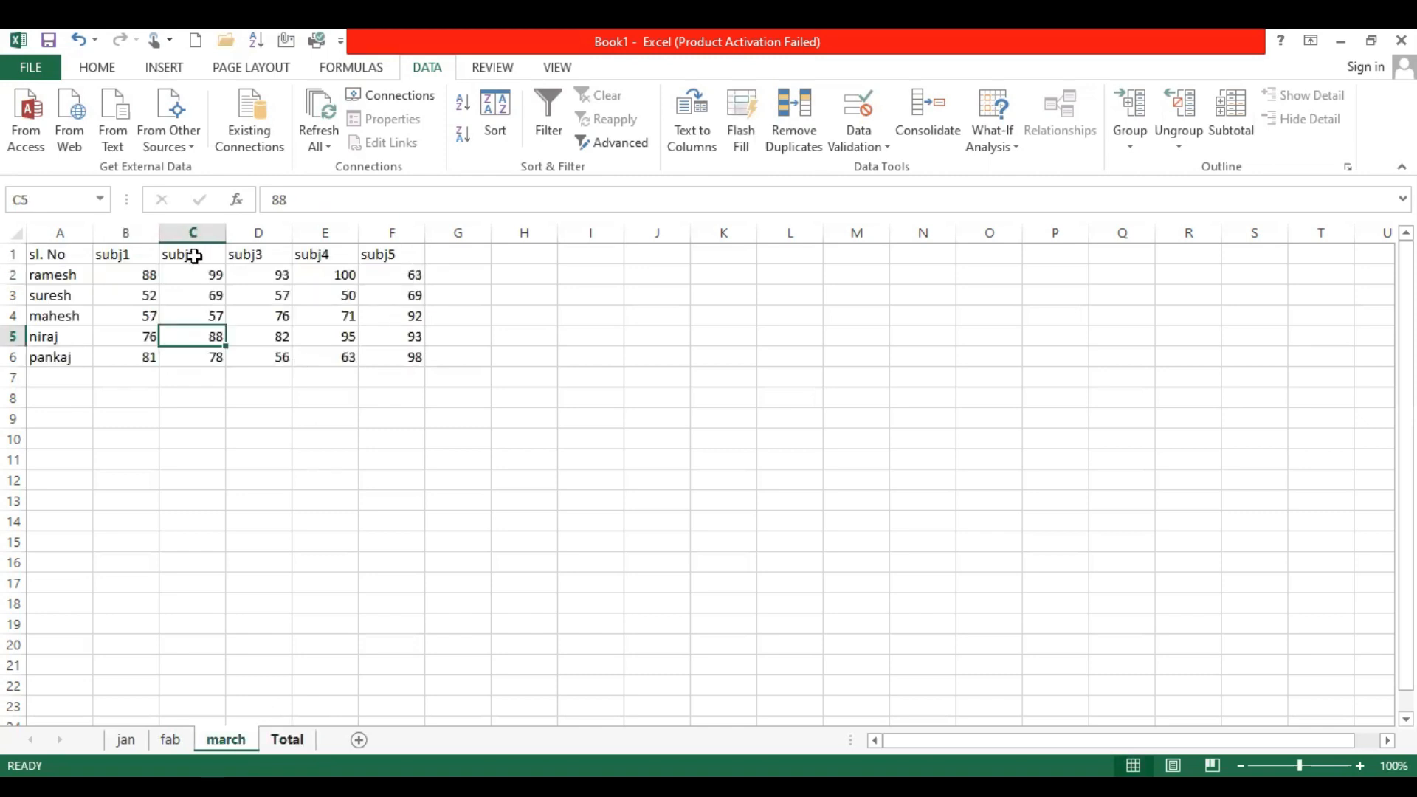
key("ctrl+Page_Down")
Fill the Total sheet's B2 formula across B2:F6, undoing the excess fill in column G and row 7, and check the filled formulas
left_click_drag(160, 284, 117, 369)
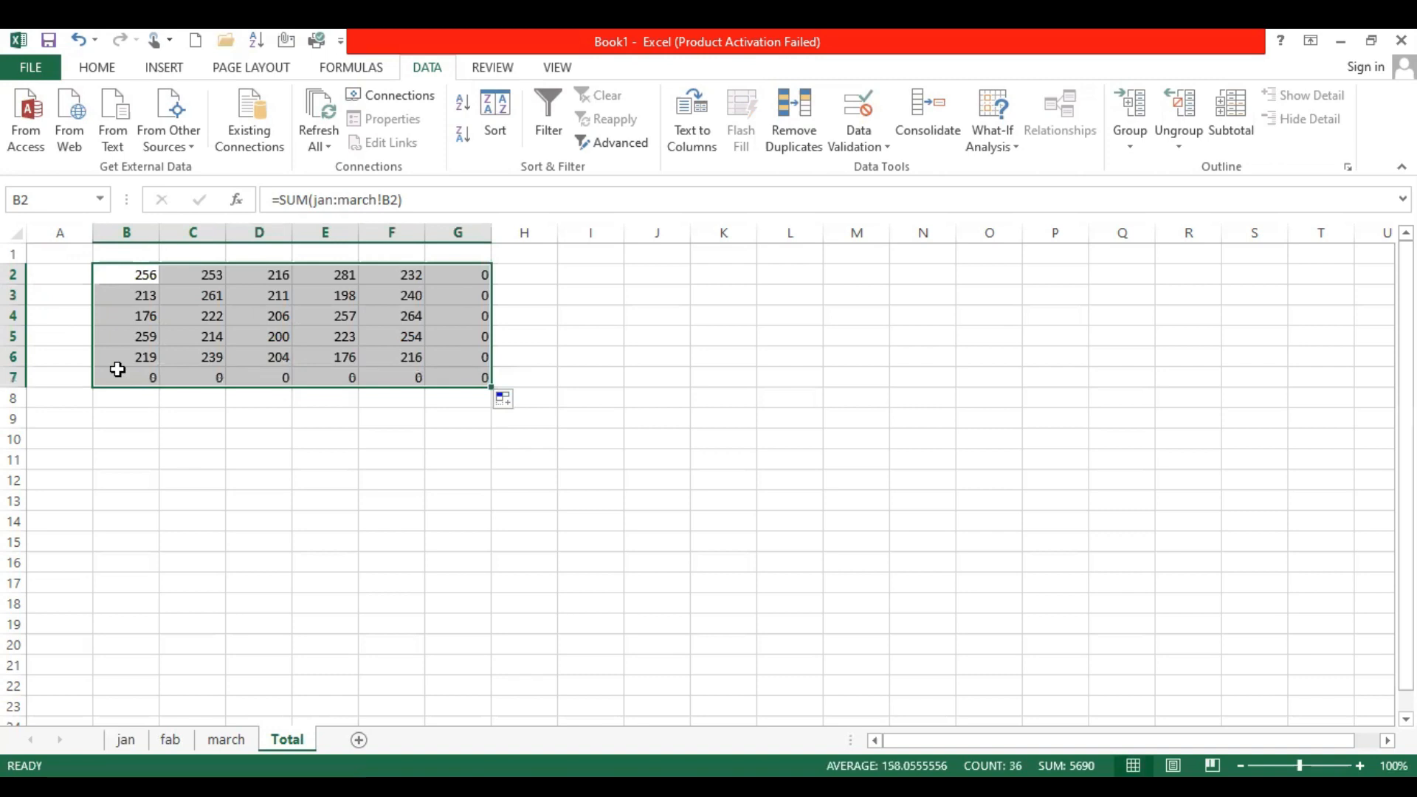
key("ctrl+z")
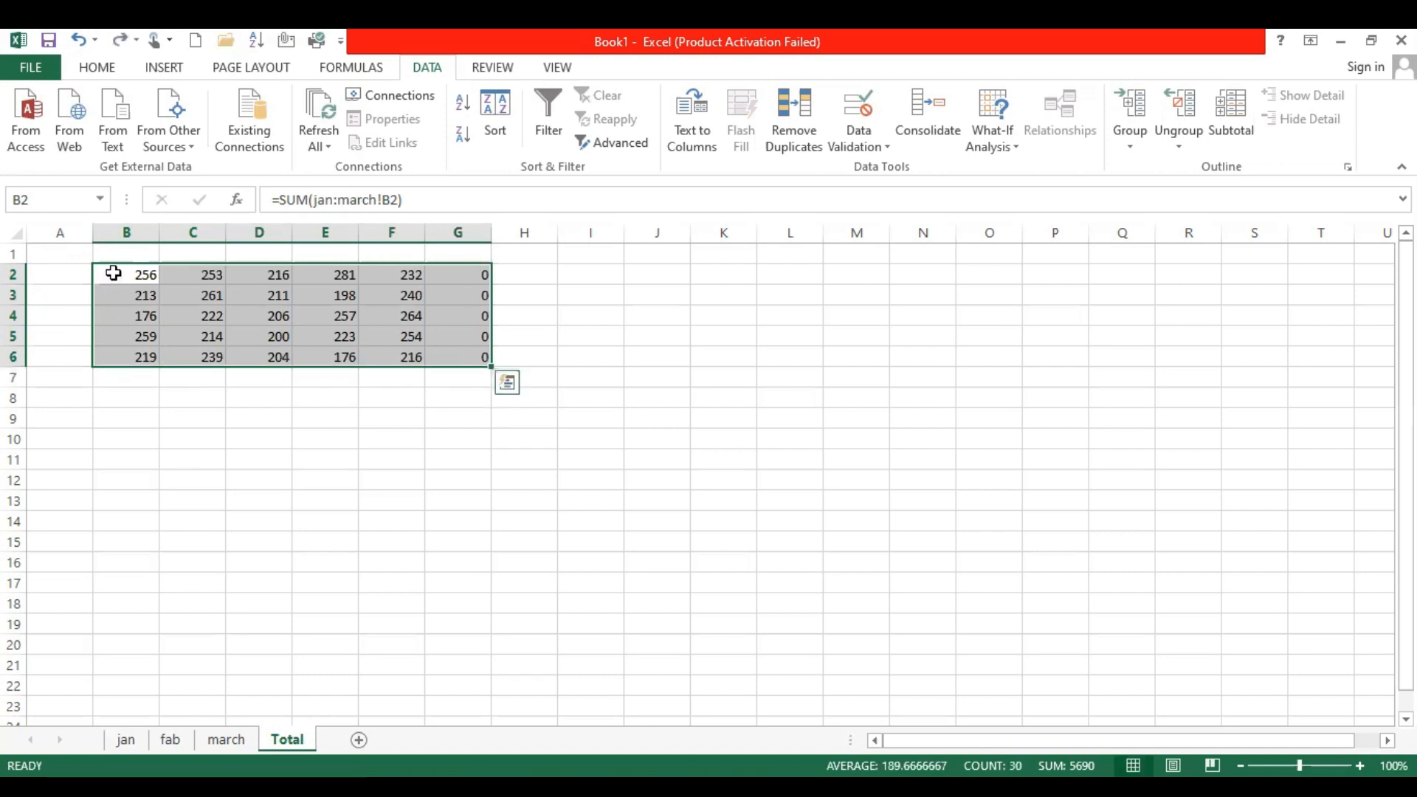
key("ctrl+z")
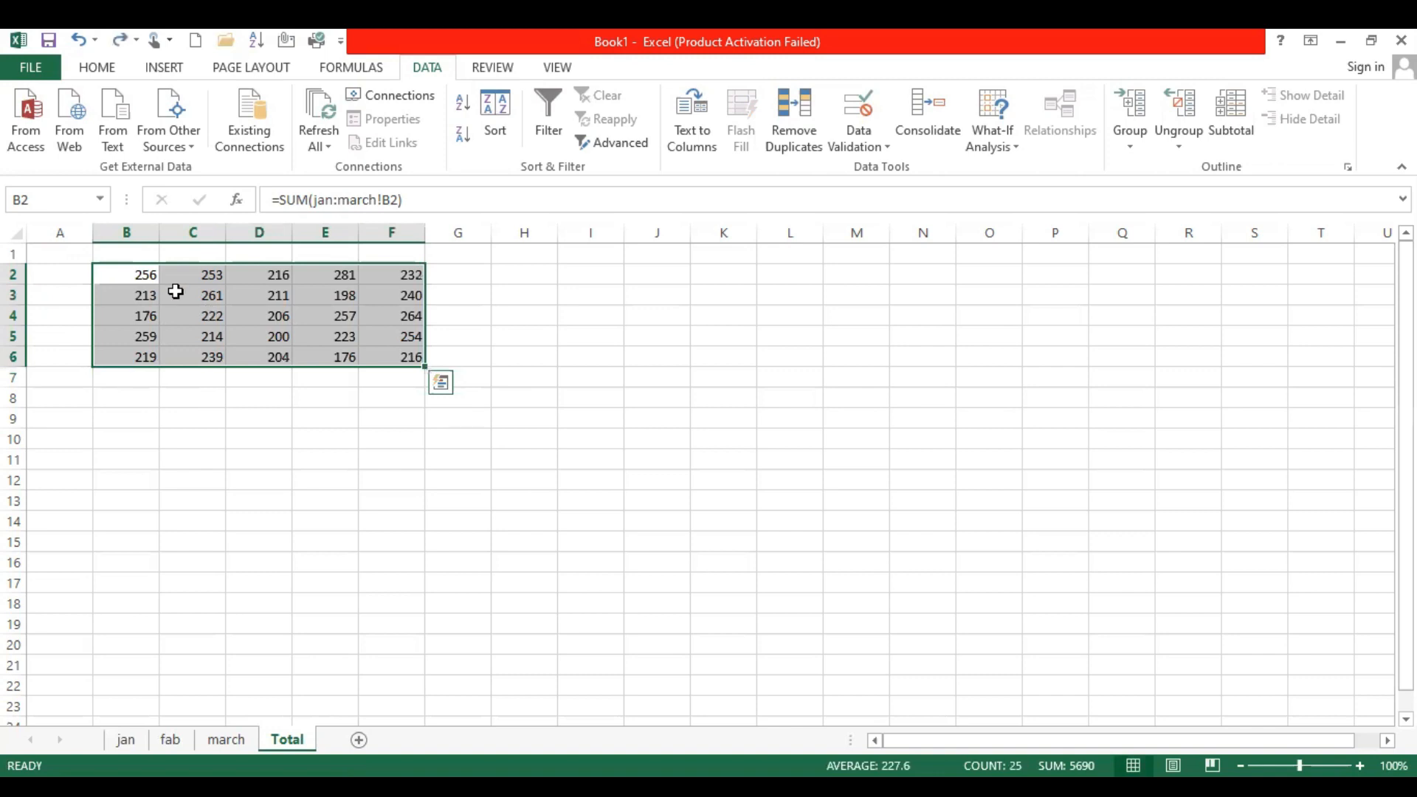
left_click(143, 269)
key("Down")
key("Down")
key("Down")
key("Down")
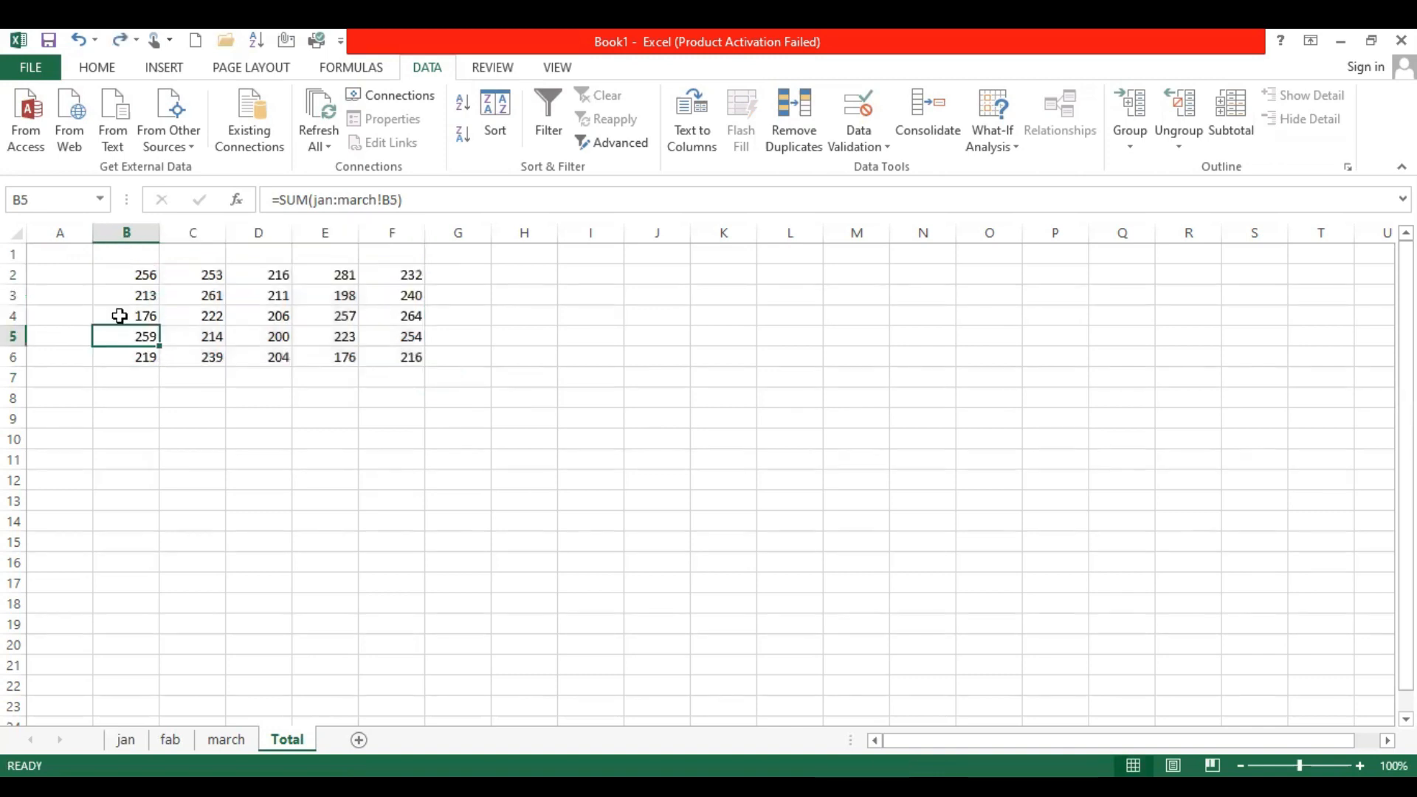
left_click_drag(133, 275, 389, 359)
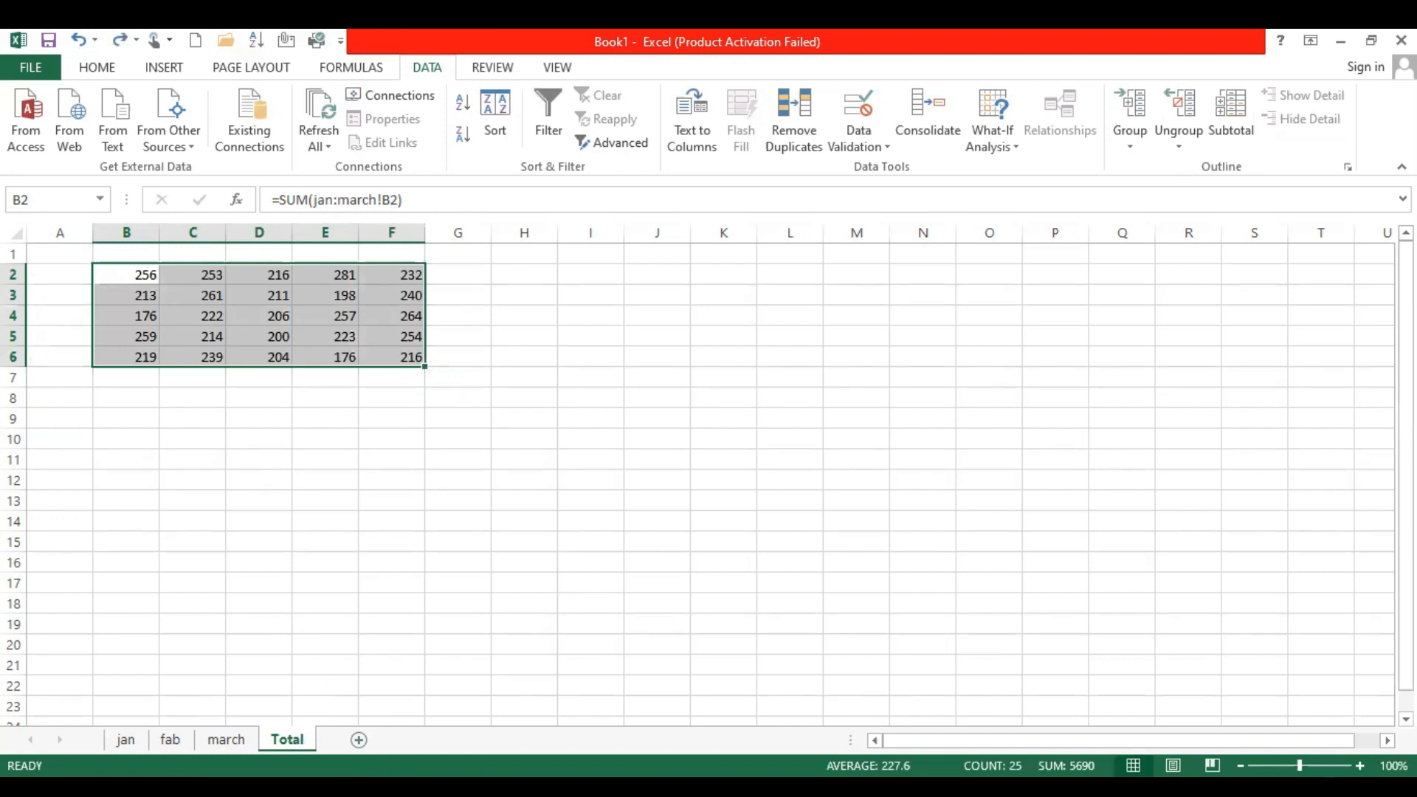
Add a new worksheet after the Total sheet and rename it statics consolidate
left_click(359, 740)
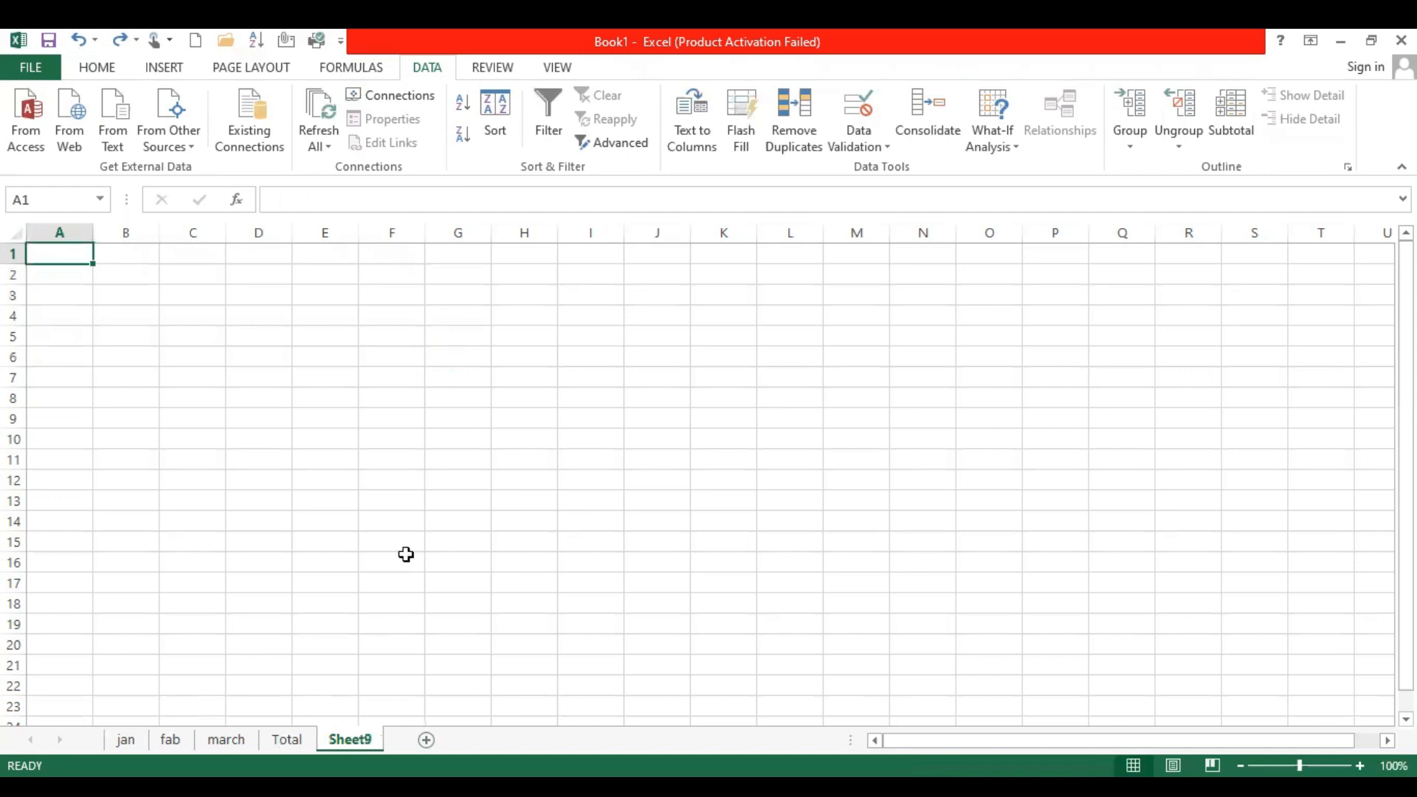
key("alt+o")
type("h")
type("r")
type("stat")
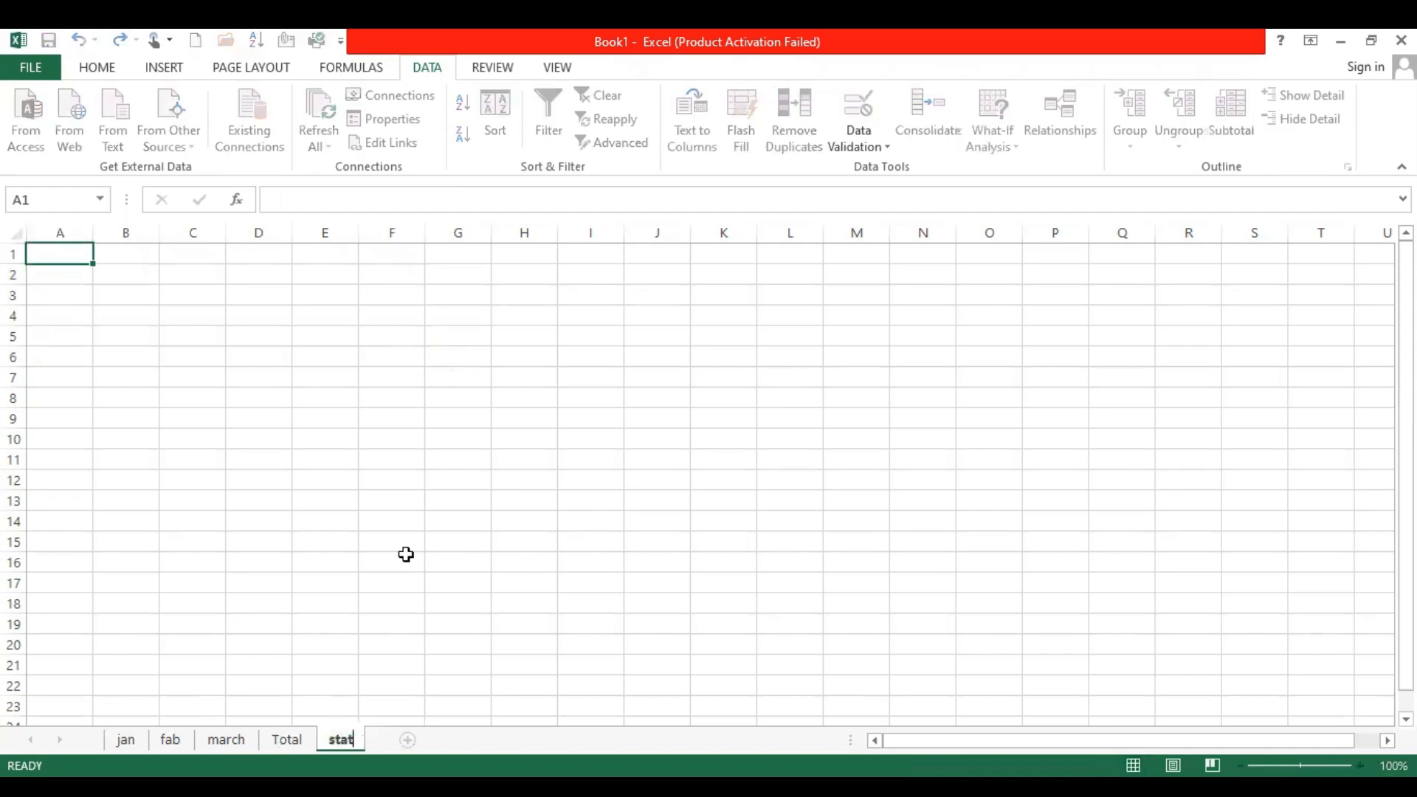
type("ics consol")
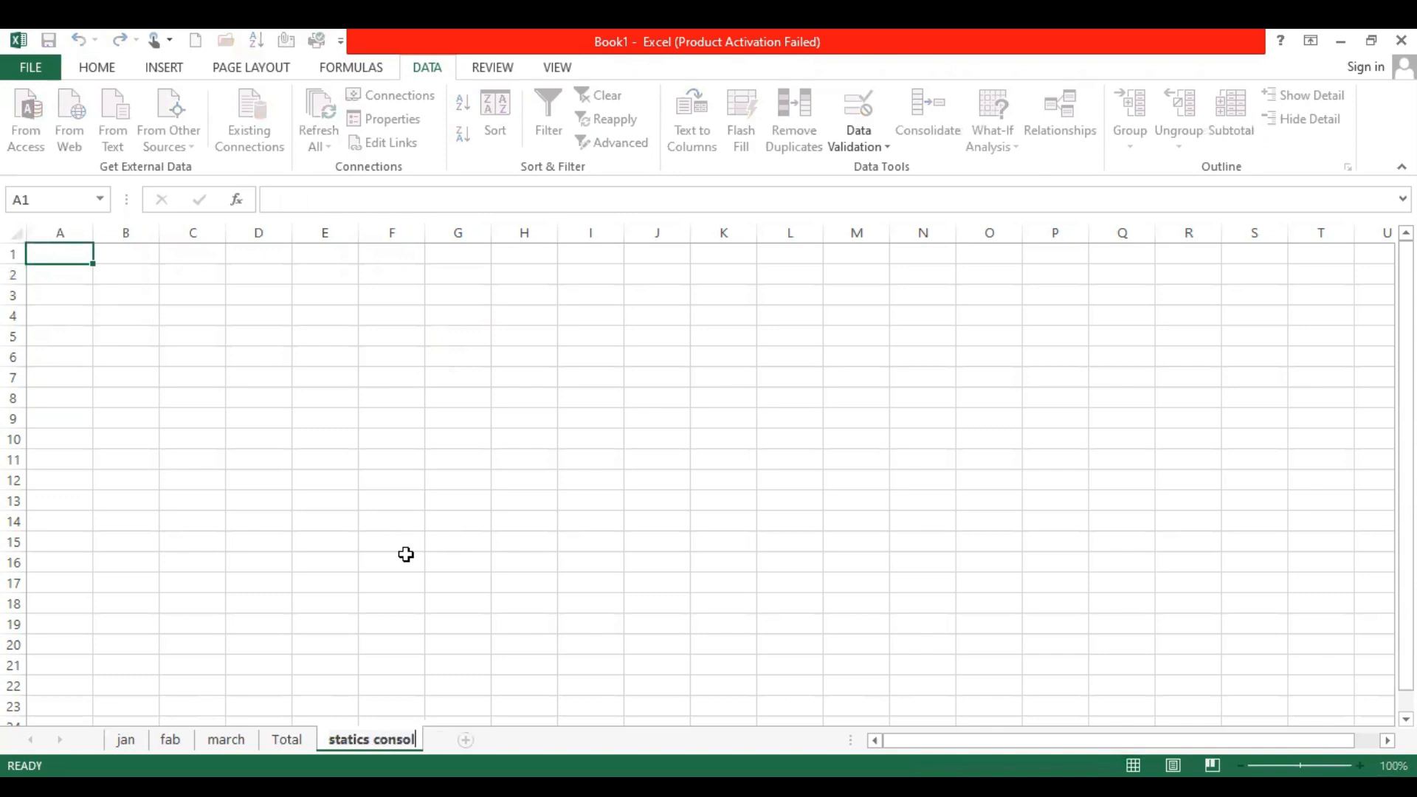
type("idate")
key("Return")
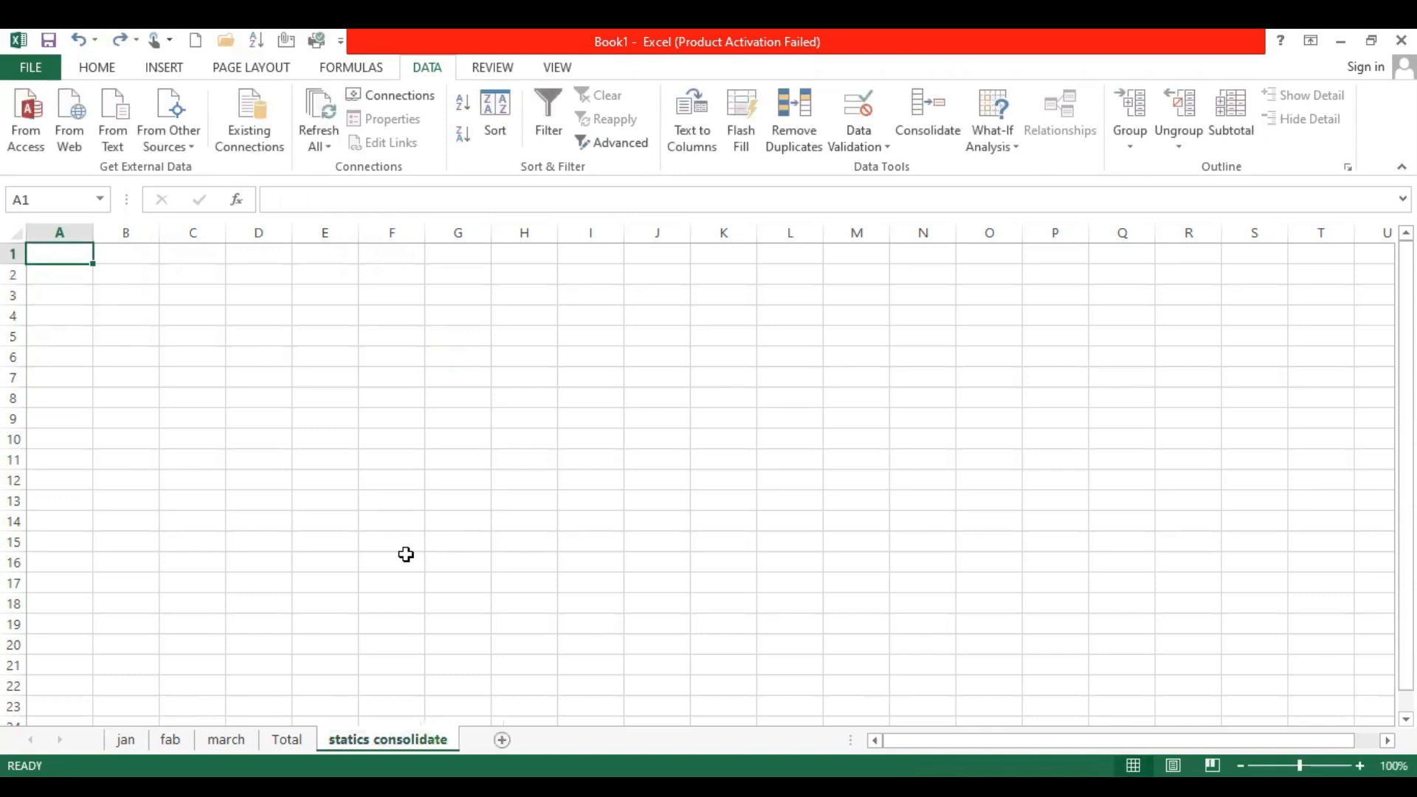
Start a consolidation at cell B2 of the statics consolidate sheet, using the Sum function
left_click(122, 274)
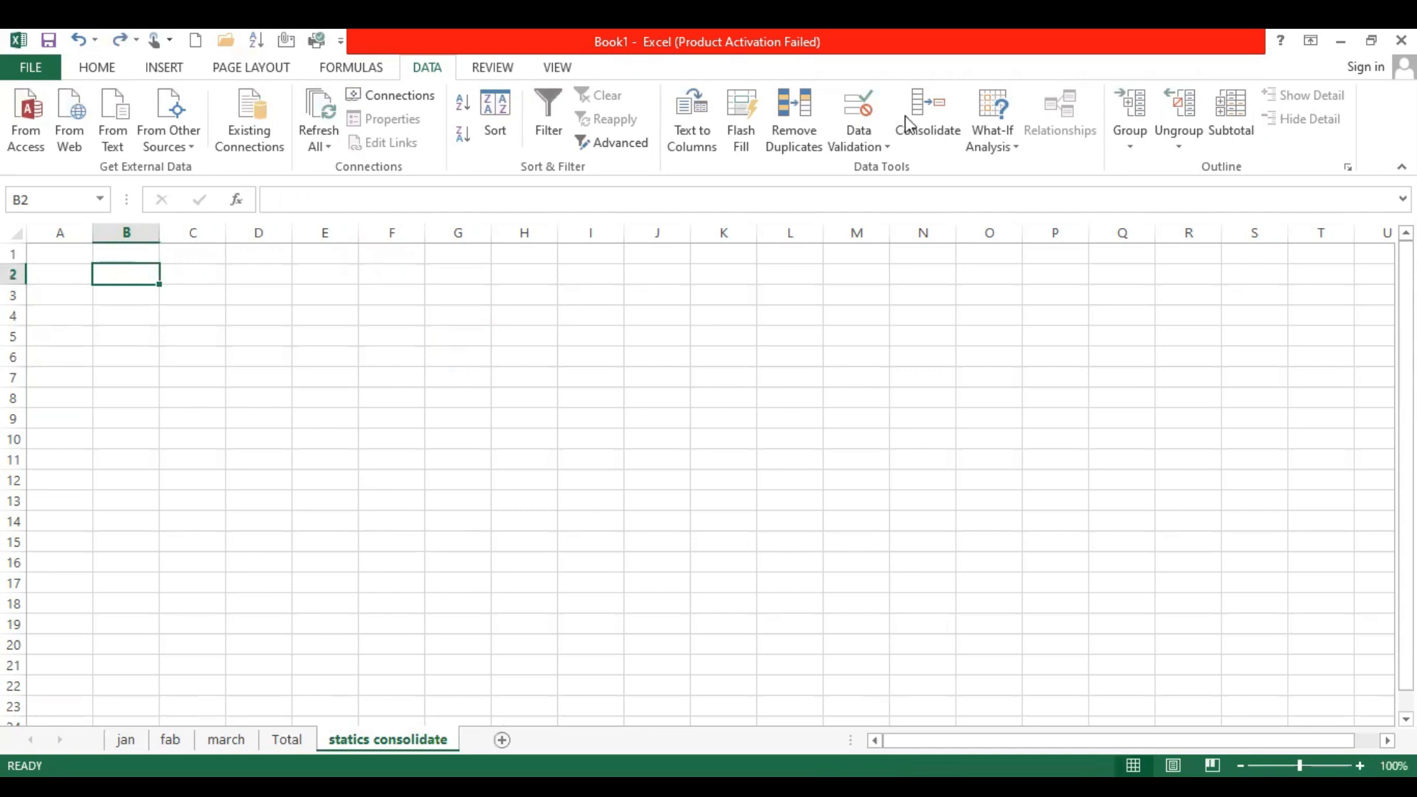
left_click(939, 105)
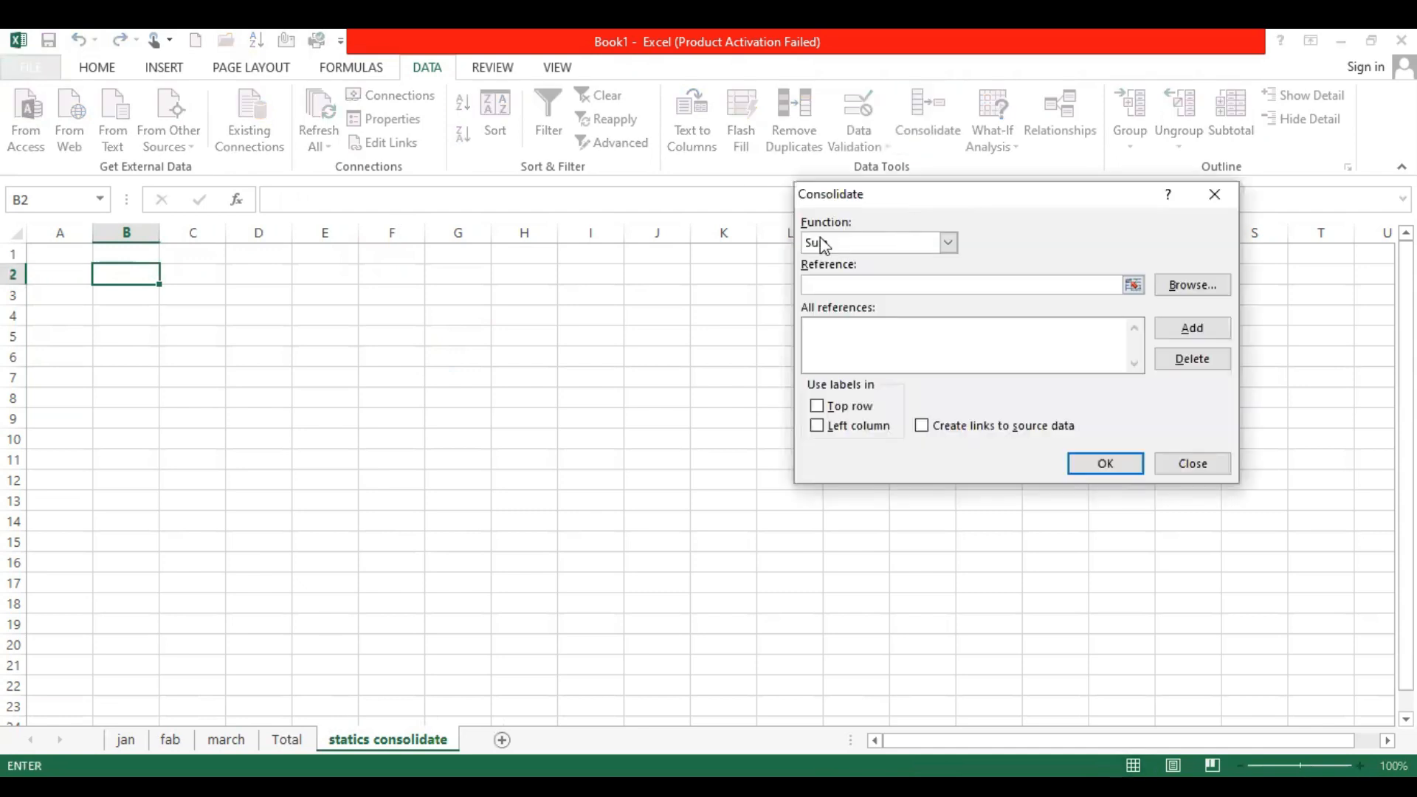
left_click(948, 244)
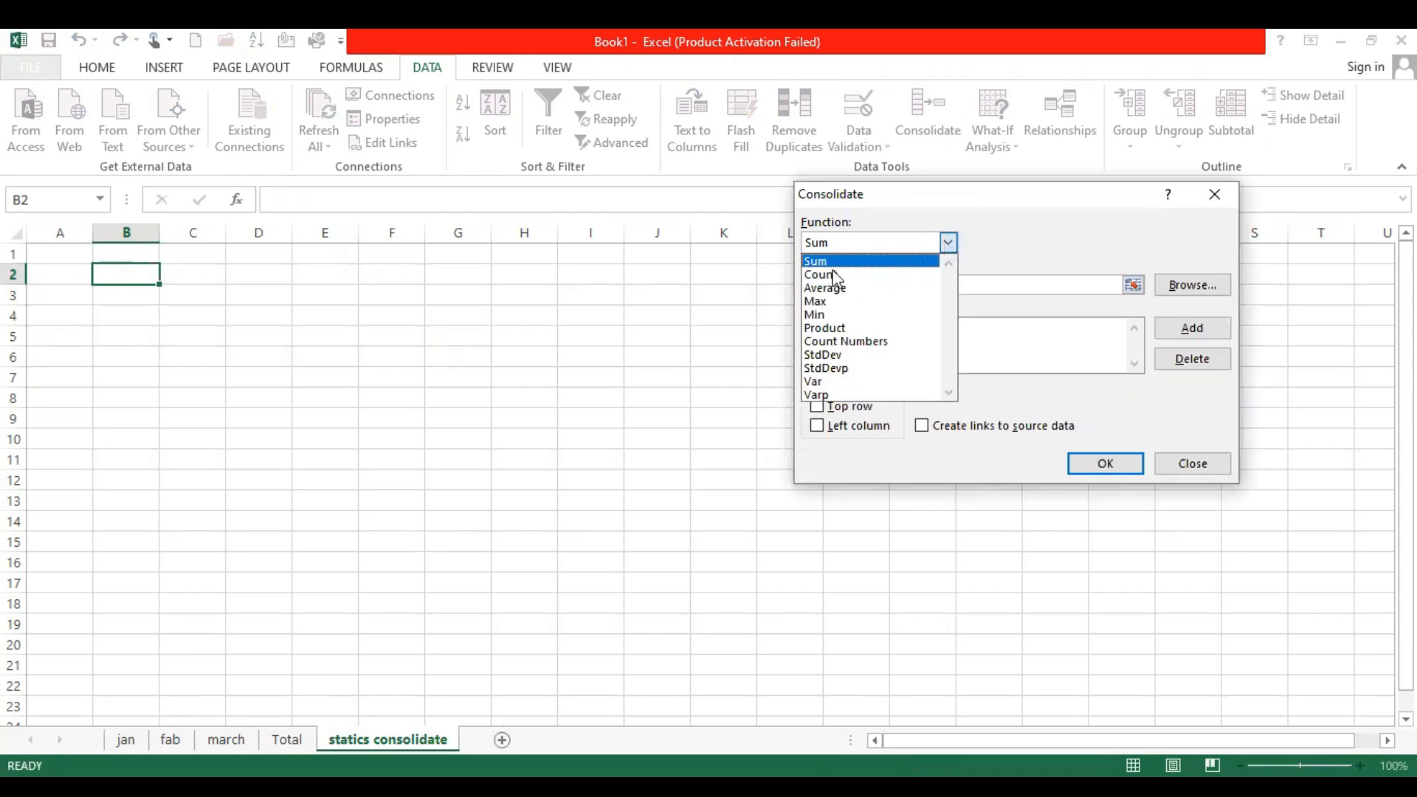
left_click(948, 244)
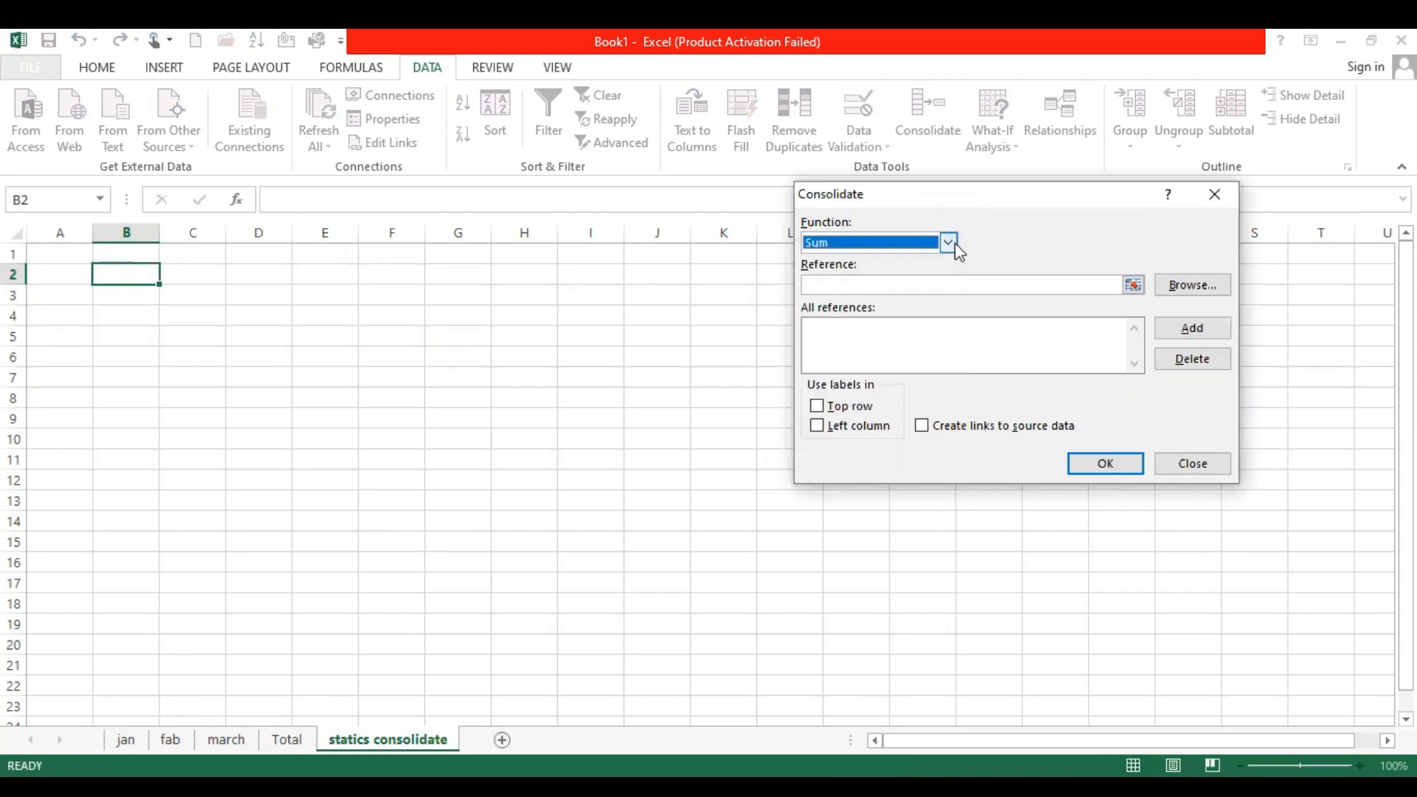
left_click(949, 244)
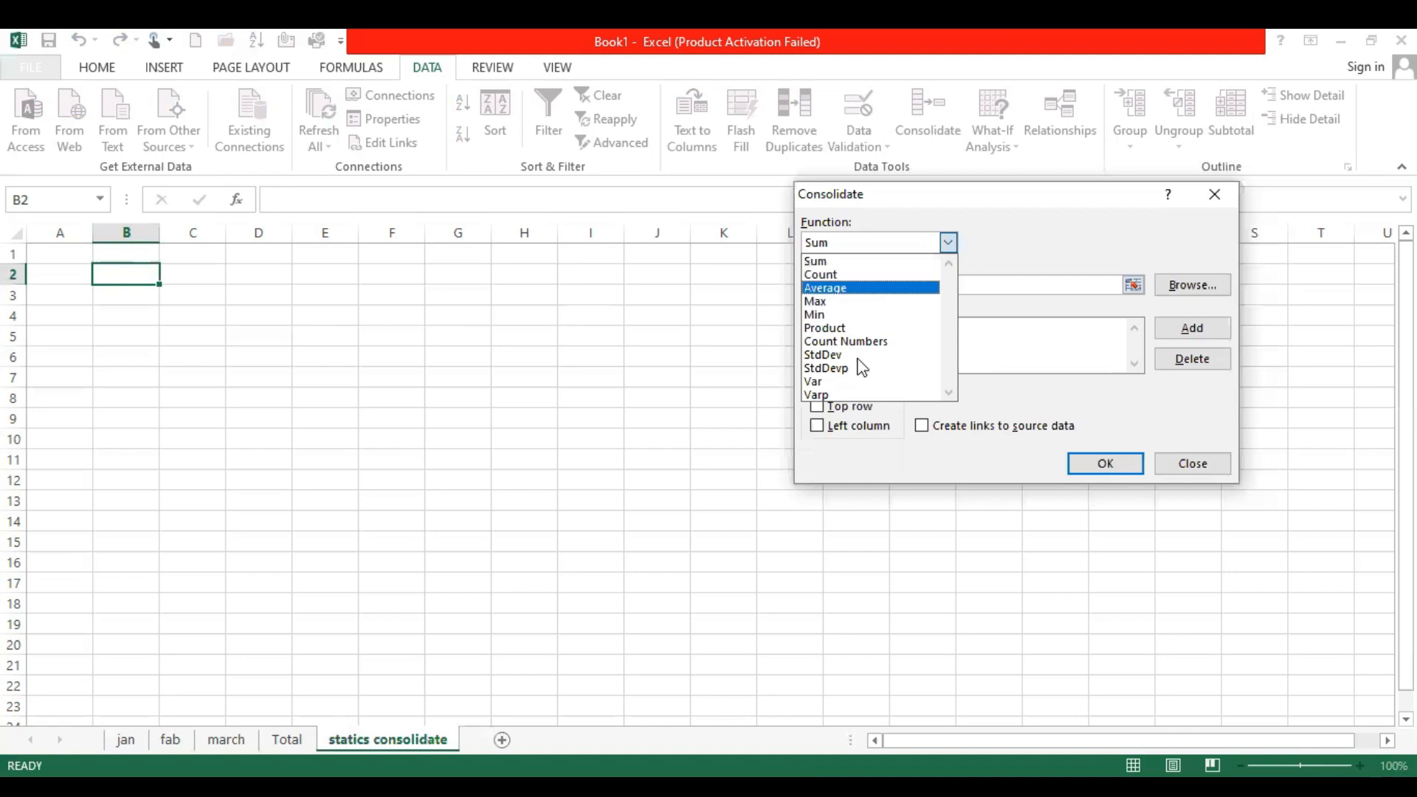
left_click(863, 262)
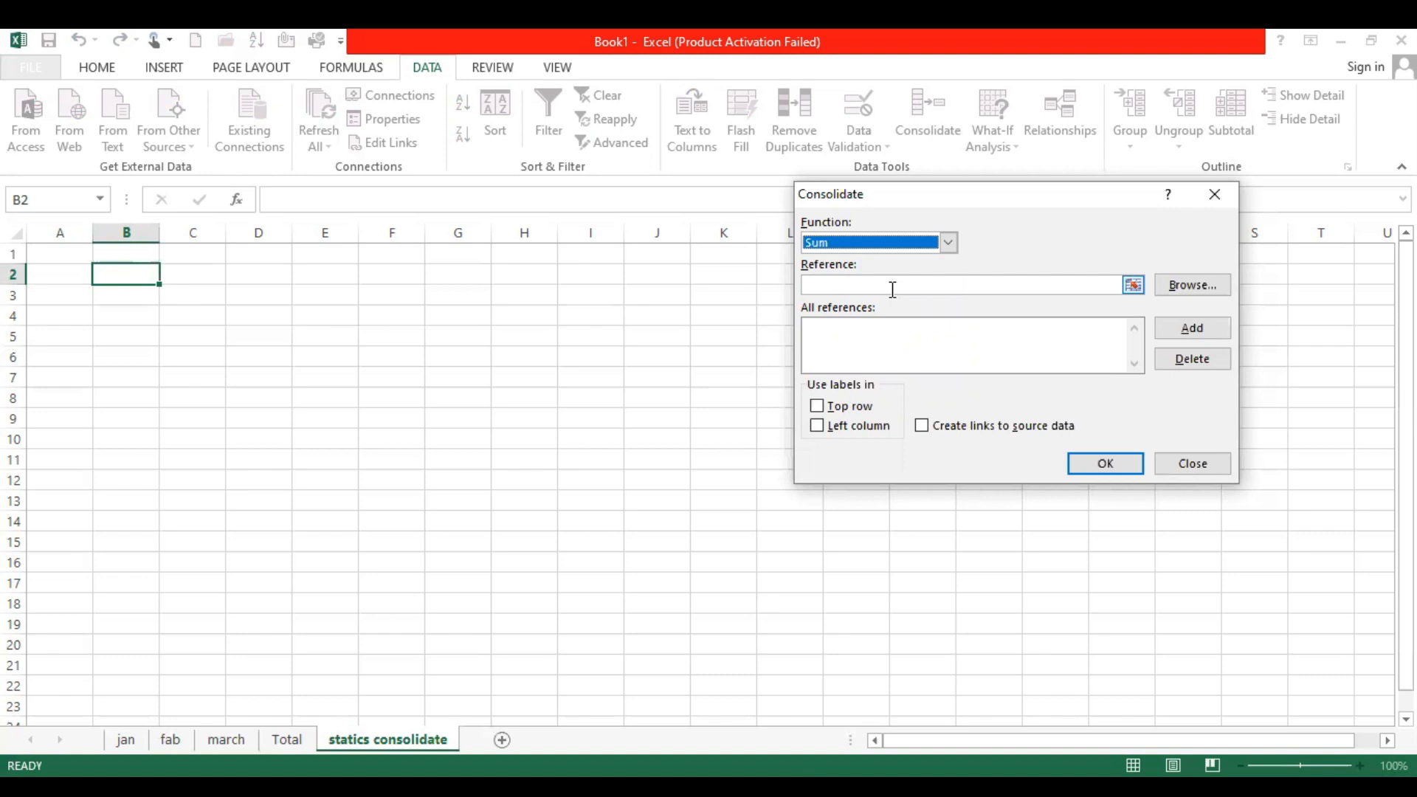
Add the ranges jan!$A$1:$F$6 and fab!$A$1:$F$6 to the consolidation references
left_click(1130, 283)
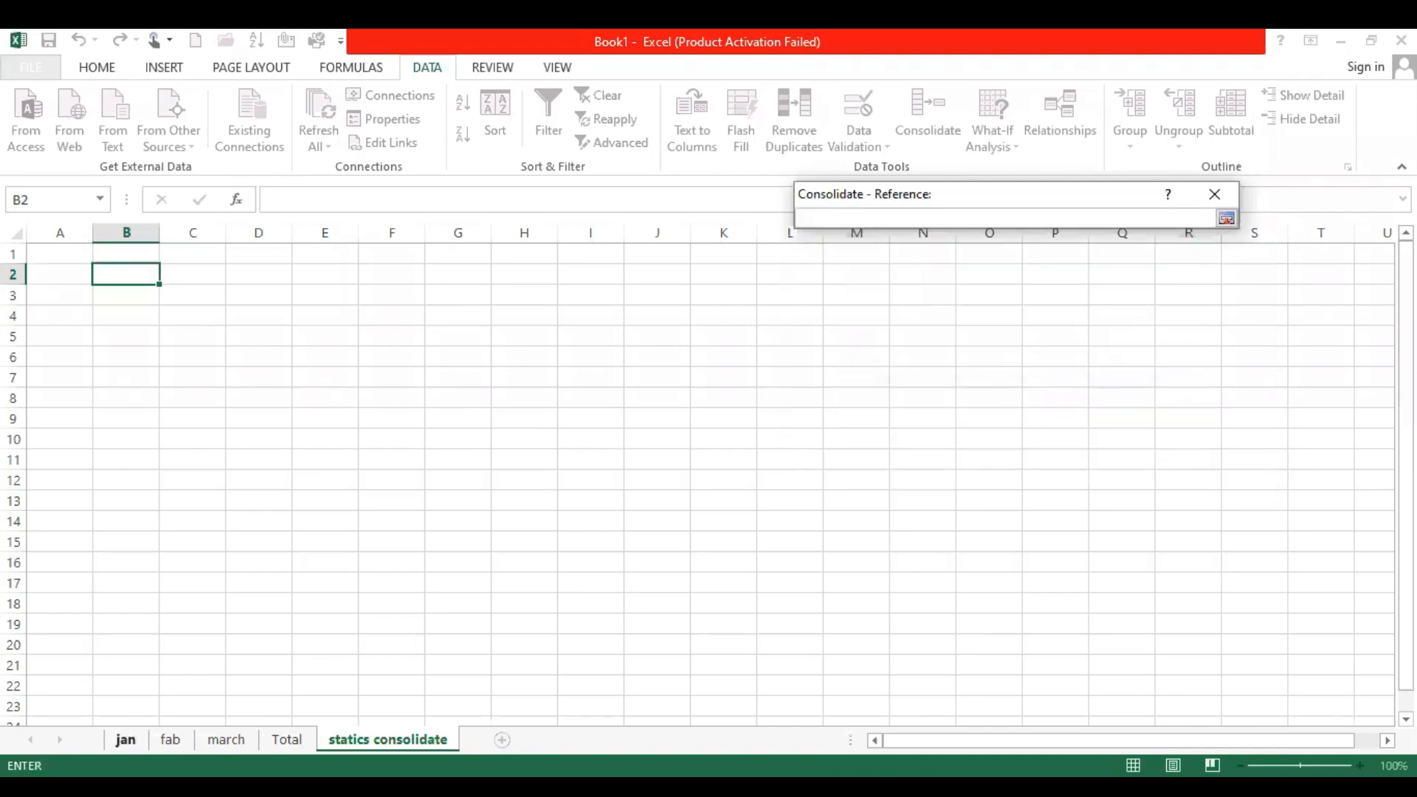
left_click(126, 738)
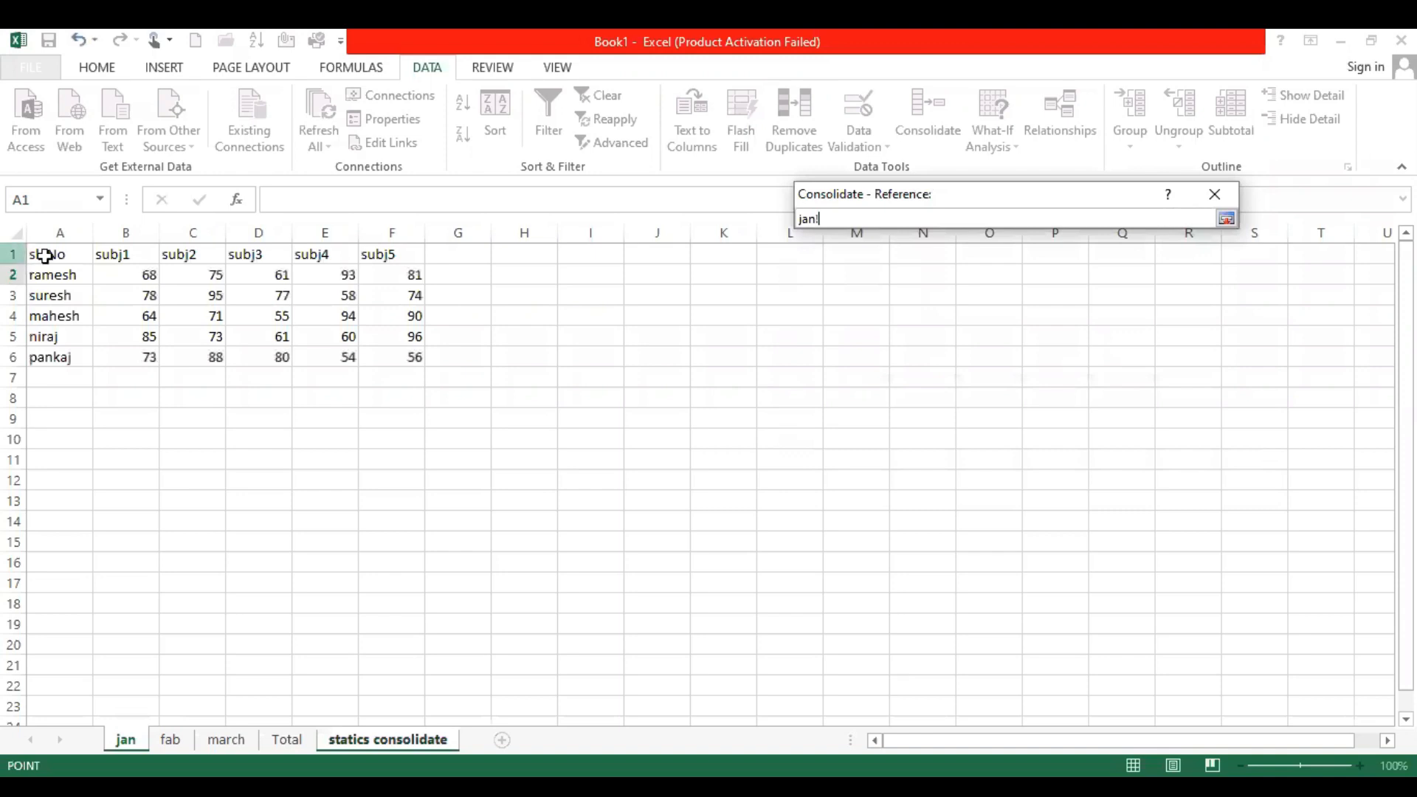
left_click_drag(59, 254, 392, 365)
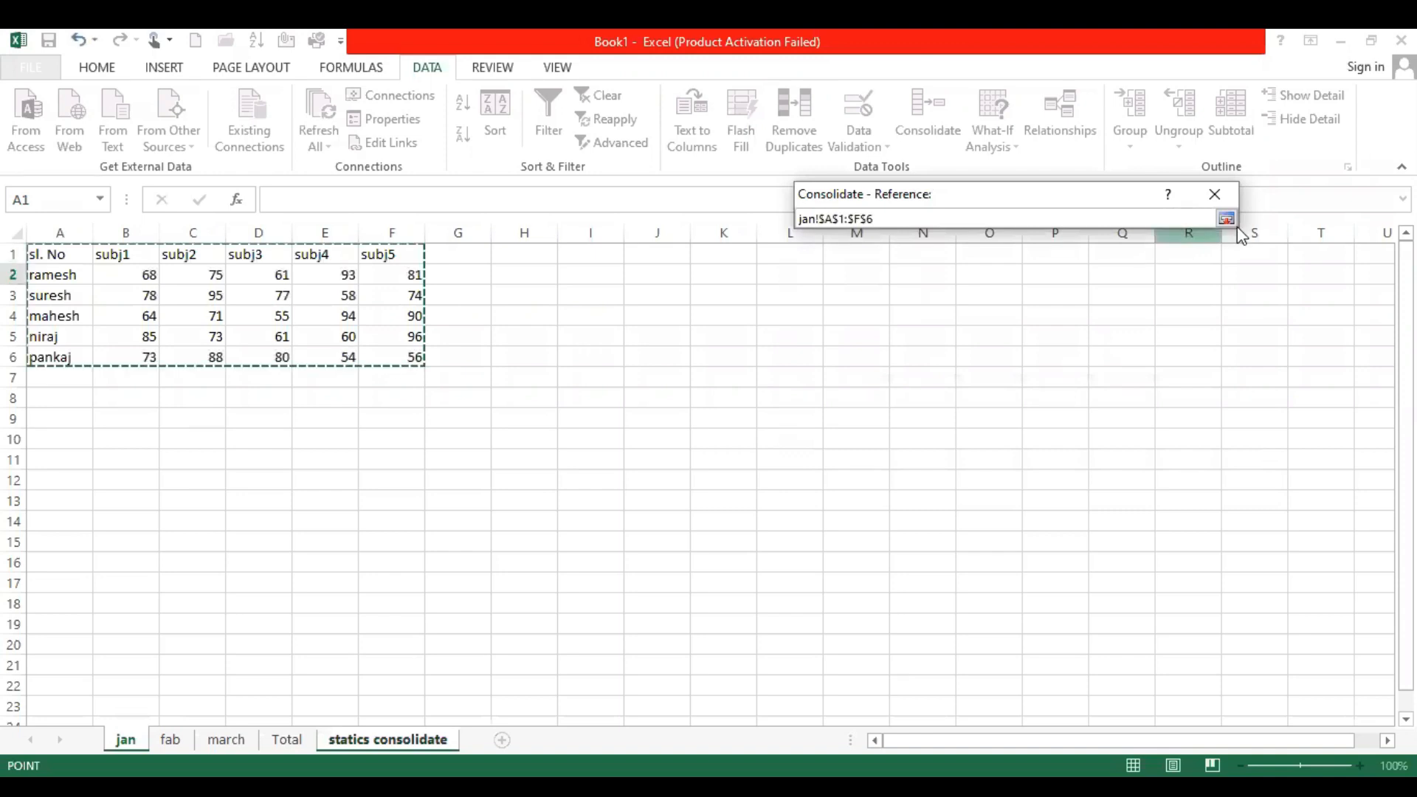
left_click(1188, 333)
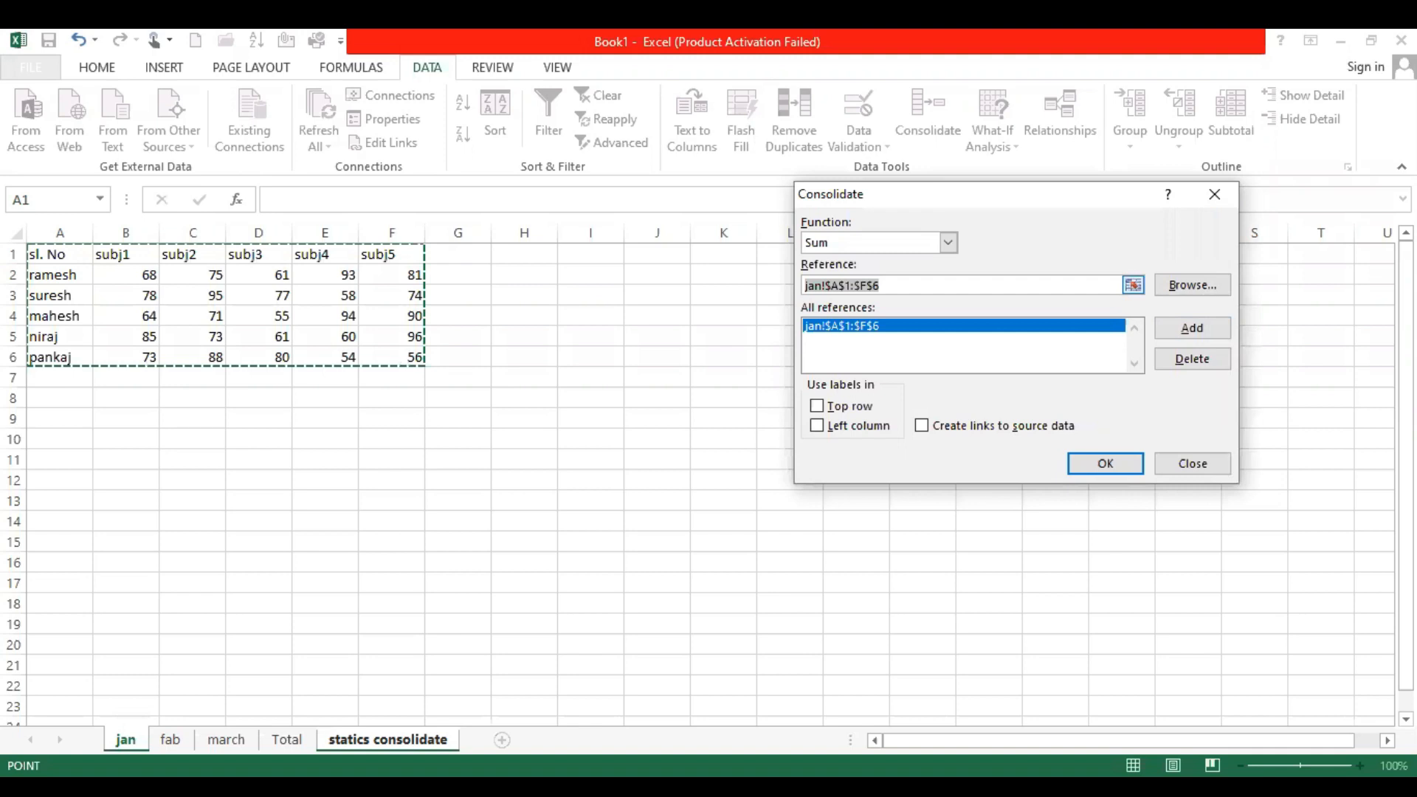
key("ctrl+Page_Down")
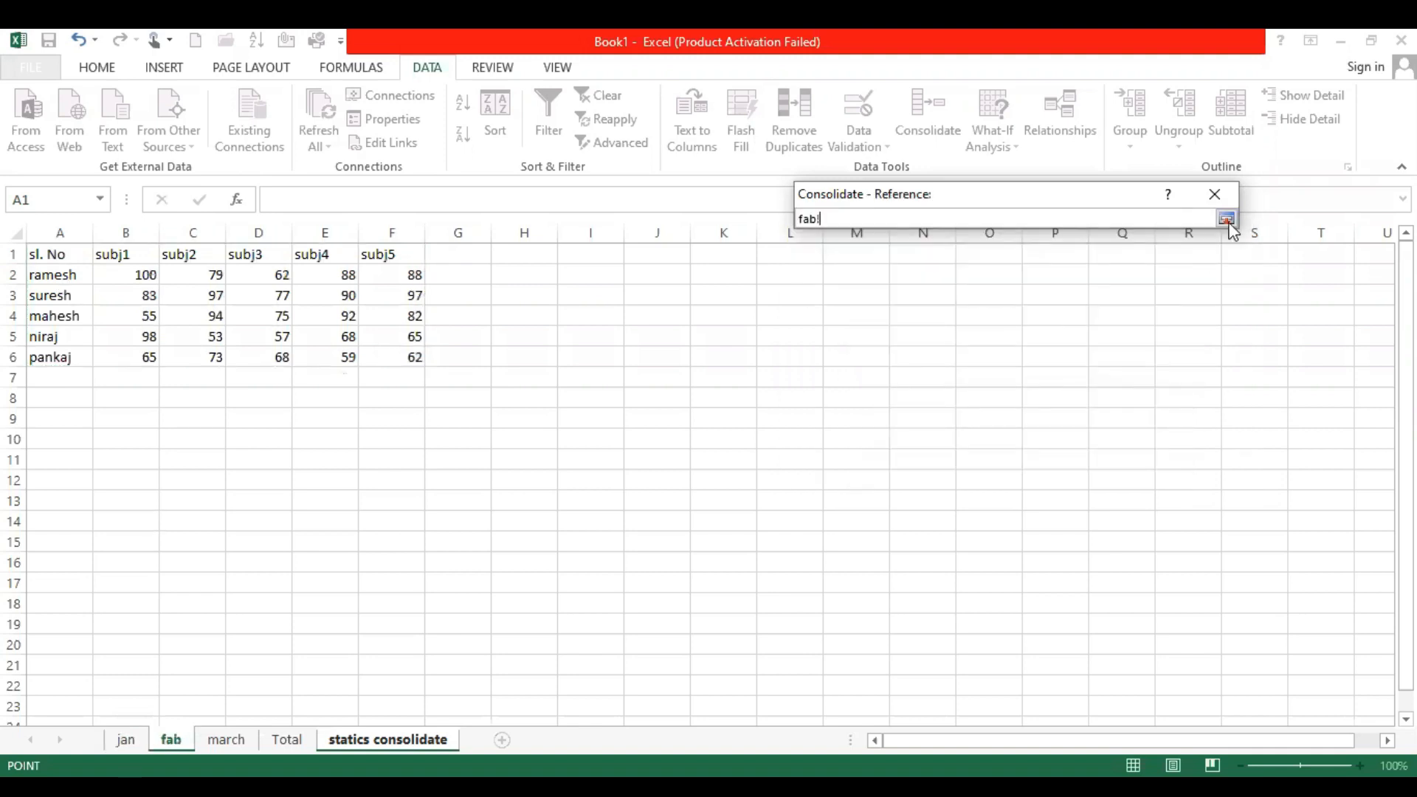
left_click(1184, 318)
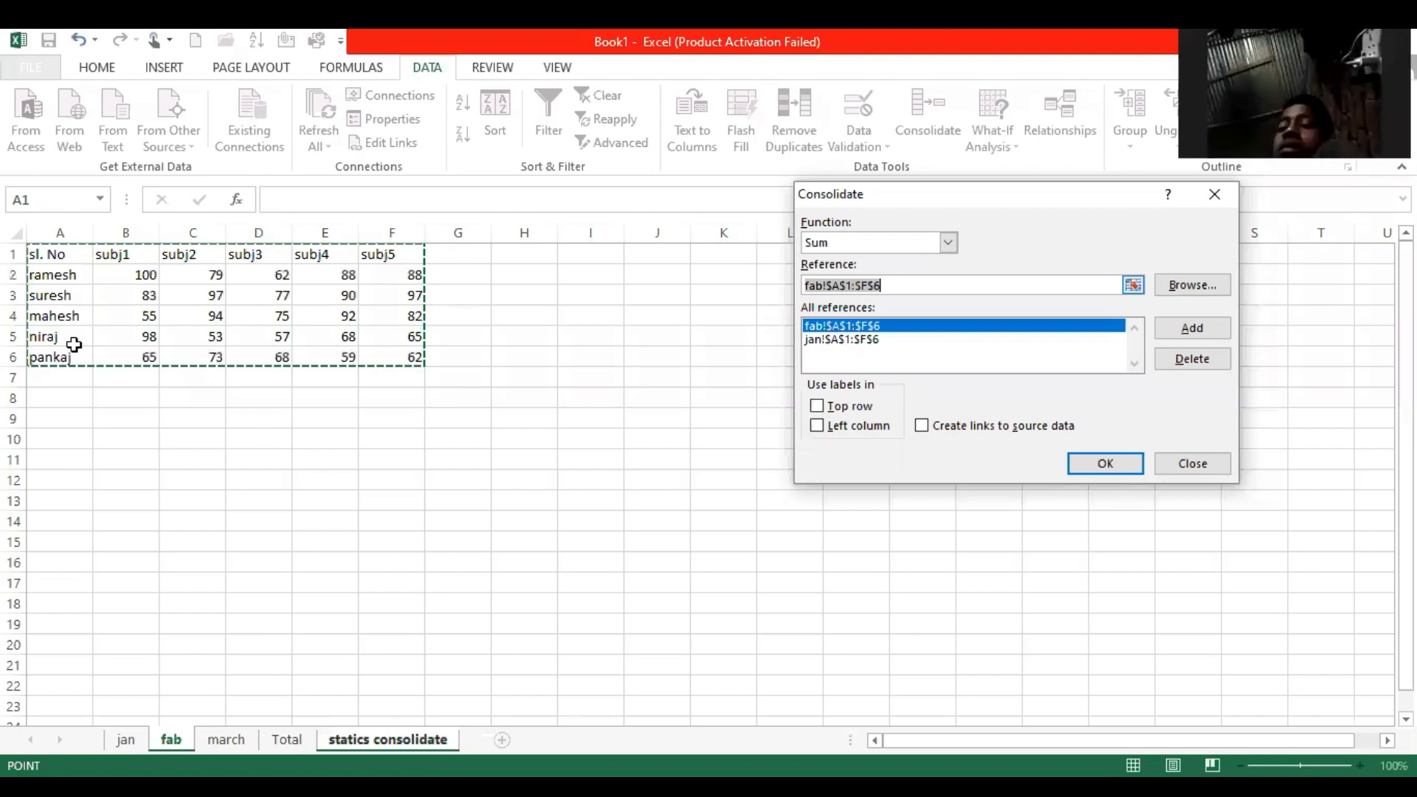
Add march!$A$1:$F$6 as the third reference and run the consolidation with top row and left column labels
left_click(225, 739)
left_click_drag(60, 255, 414, 357)
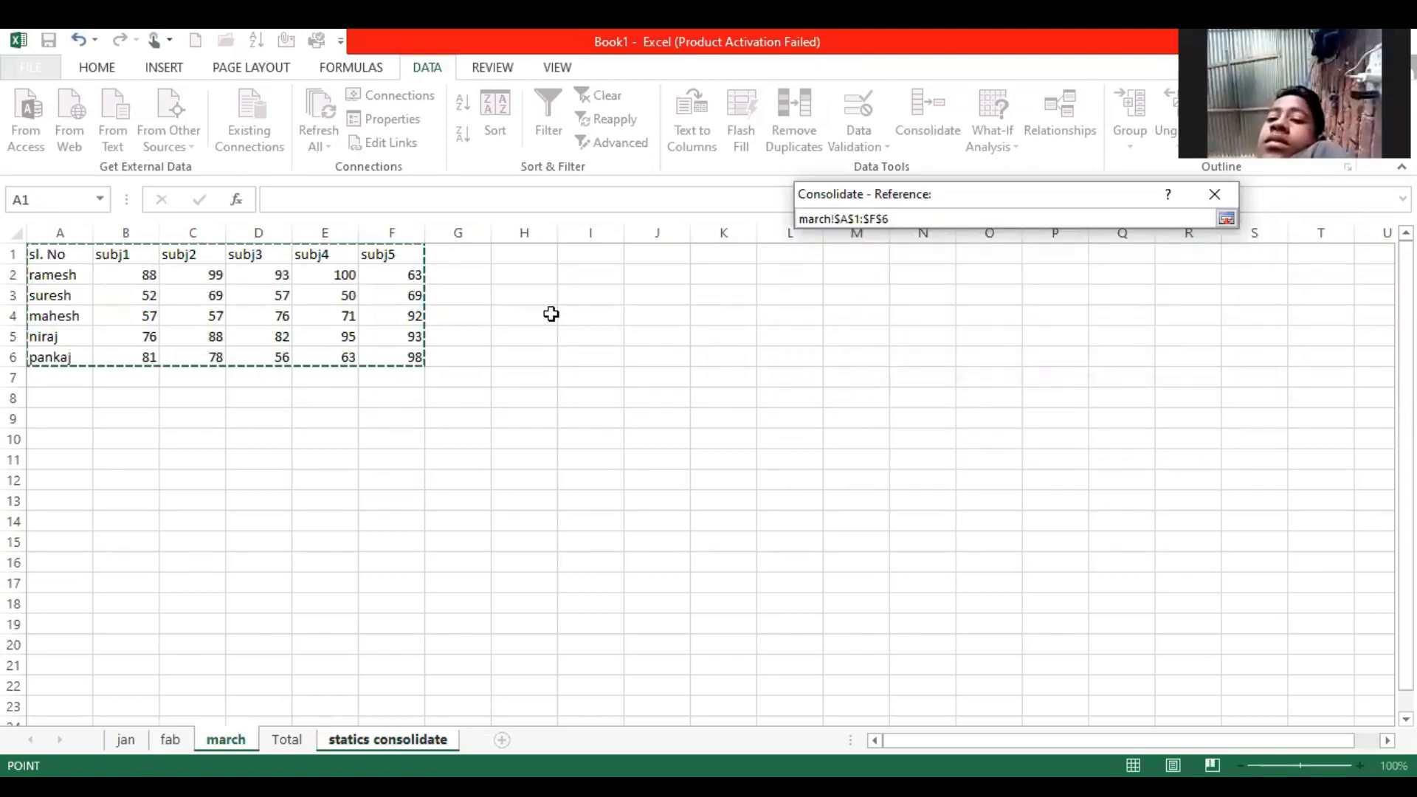
left_click(1227, 219)
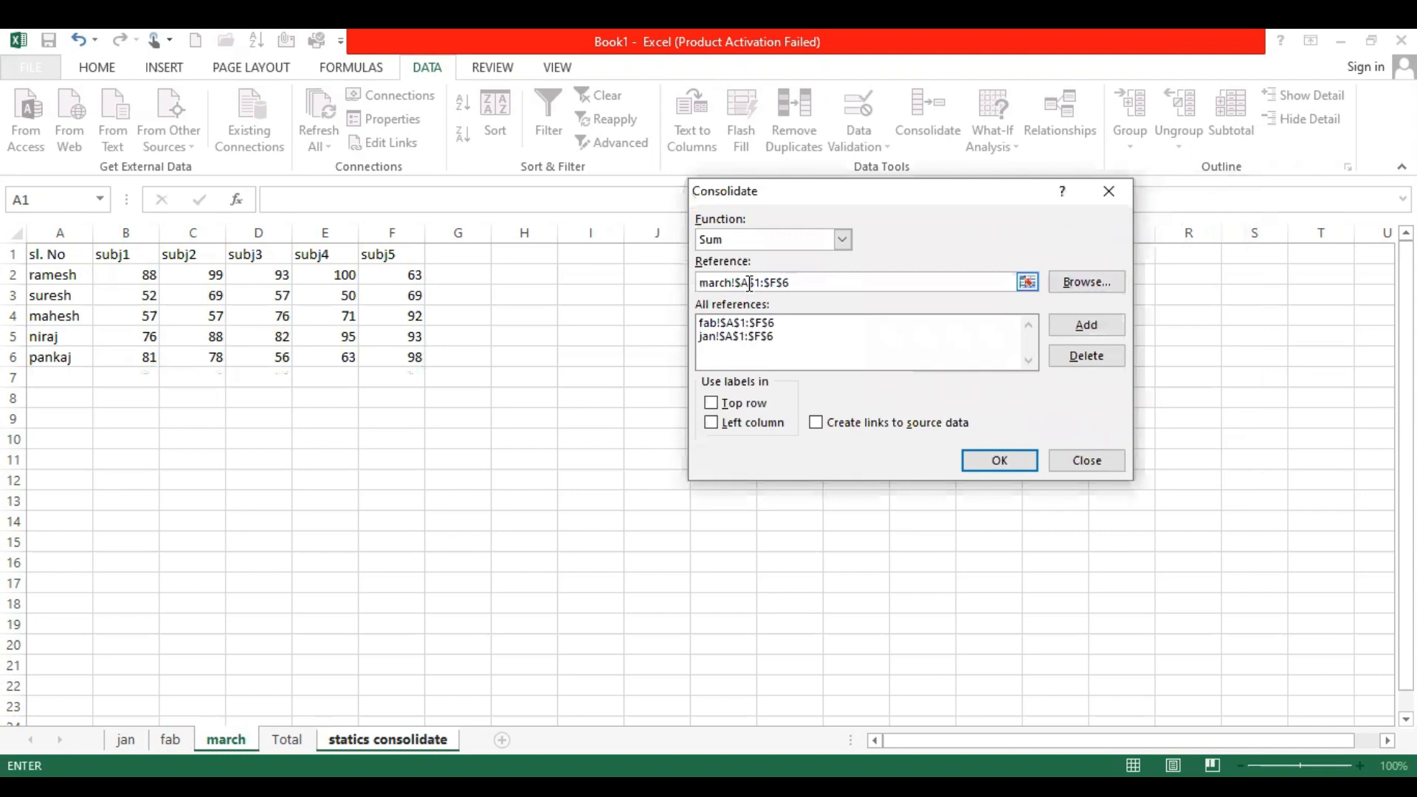
left_click(1091, 327)
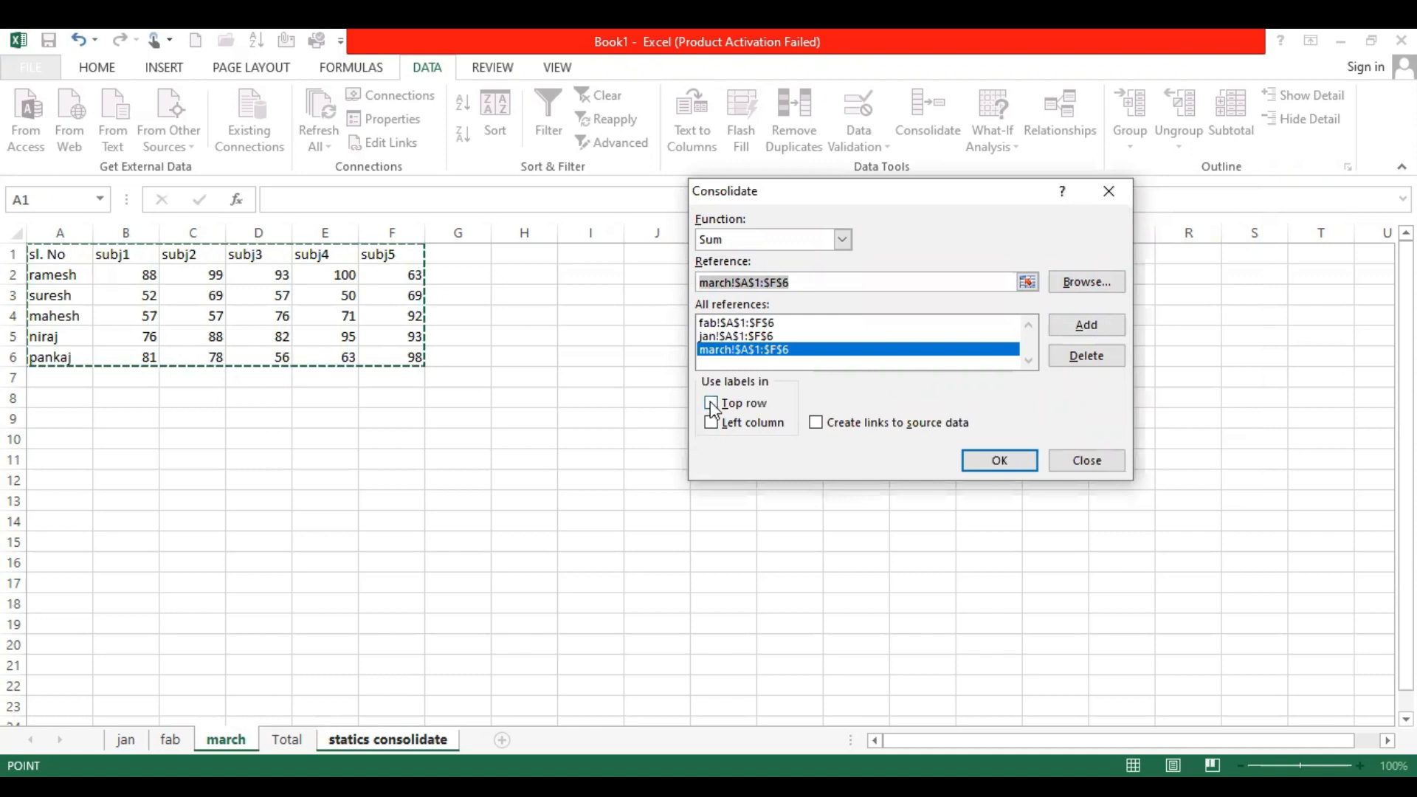
left_click(711, 424)
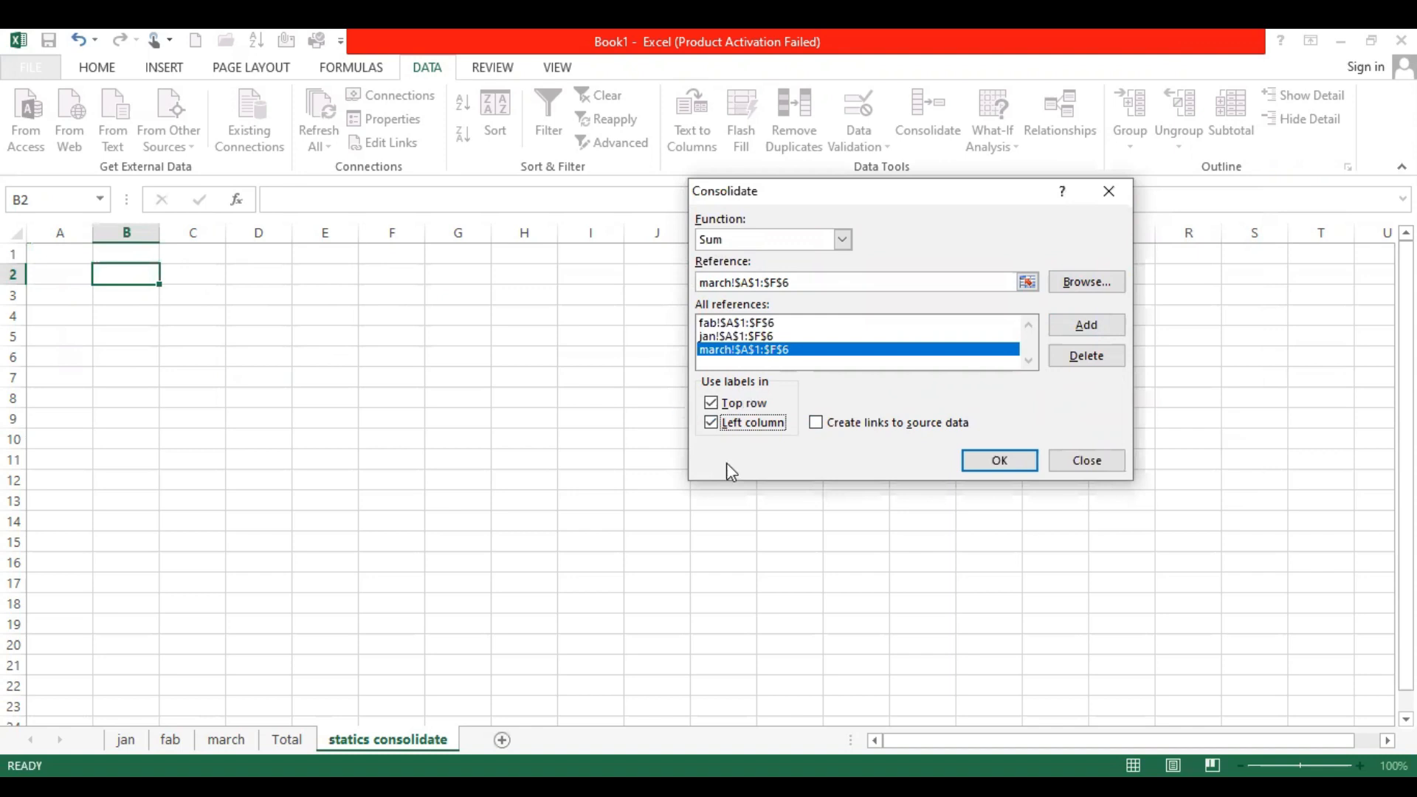
left_click(998, 462)
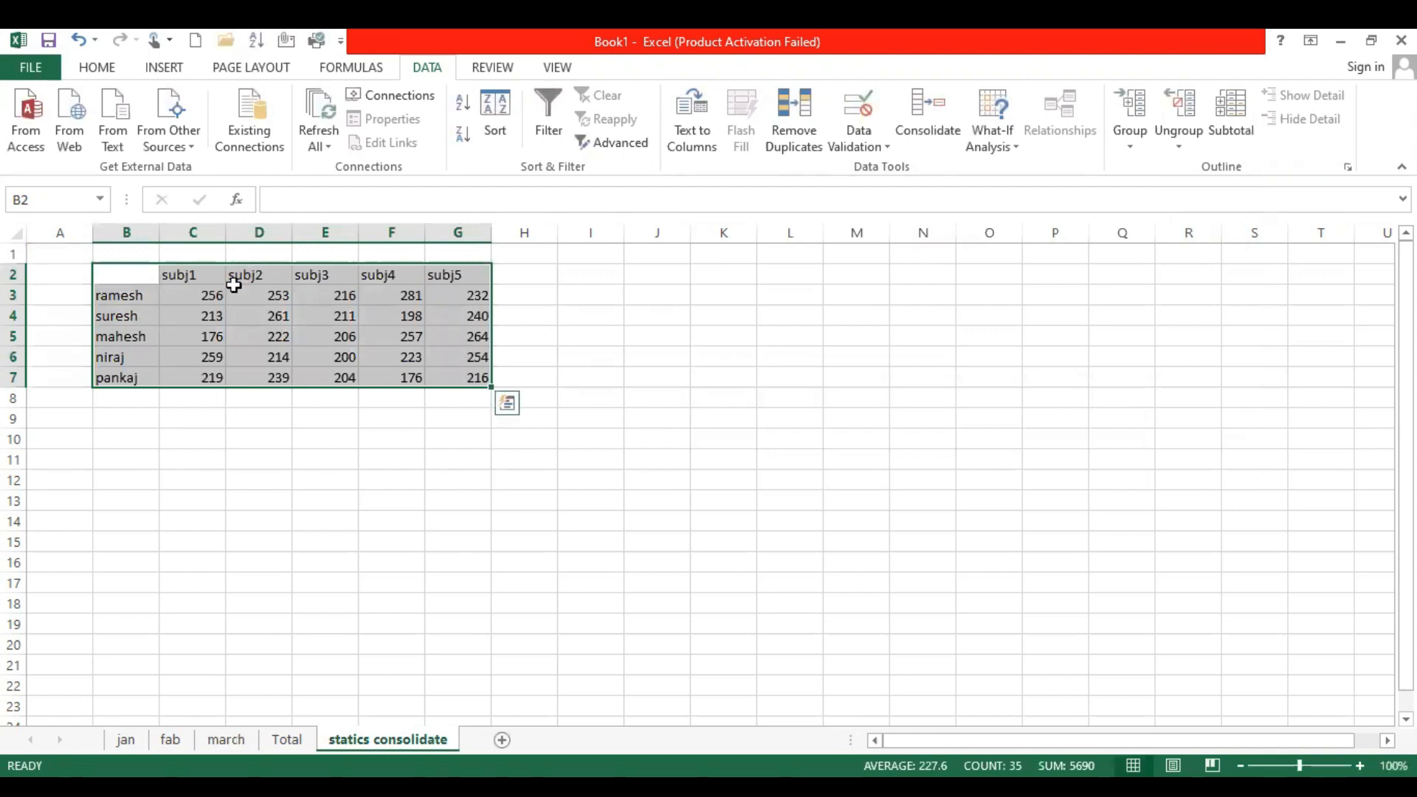
Compare the jan, fab and march source sheets with the consolidated marks, checking the first student's row for formulas or plain values
left_click(118, 739)
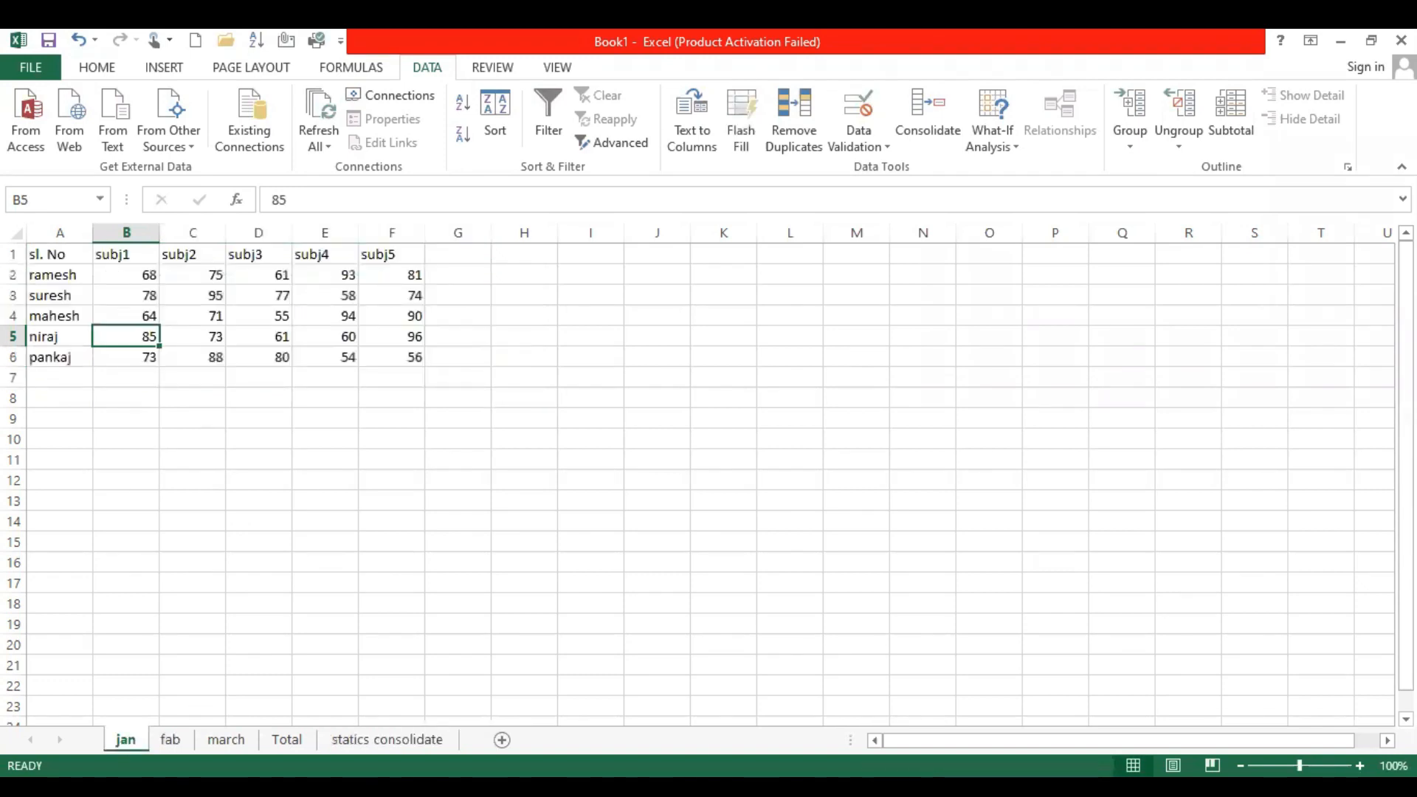
left_click(172, 740)
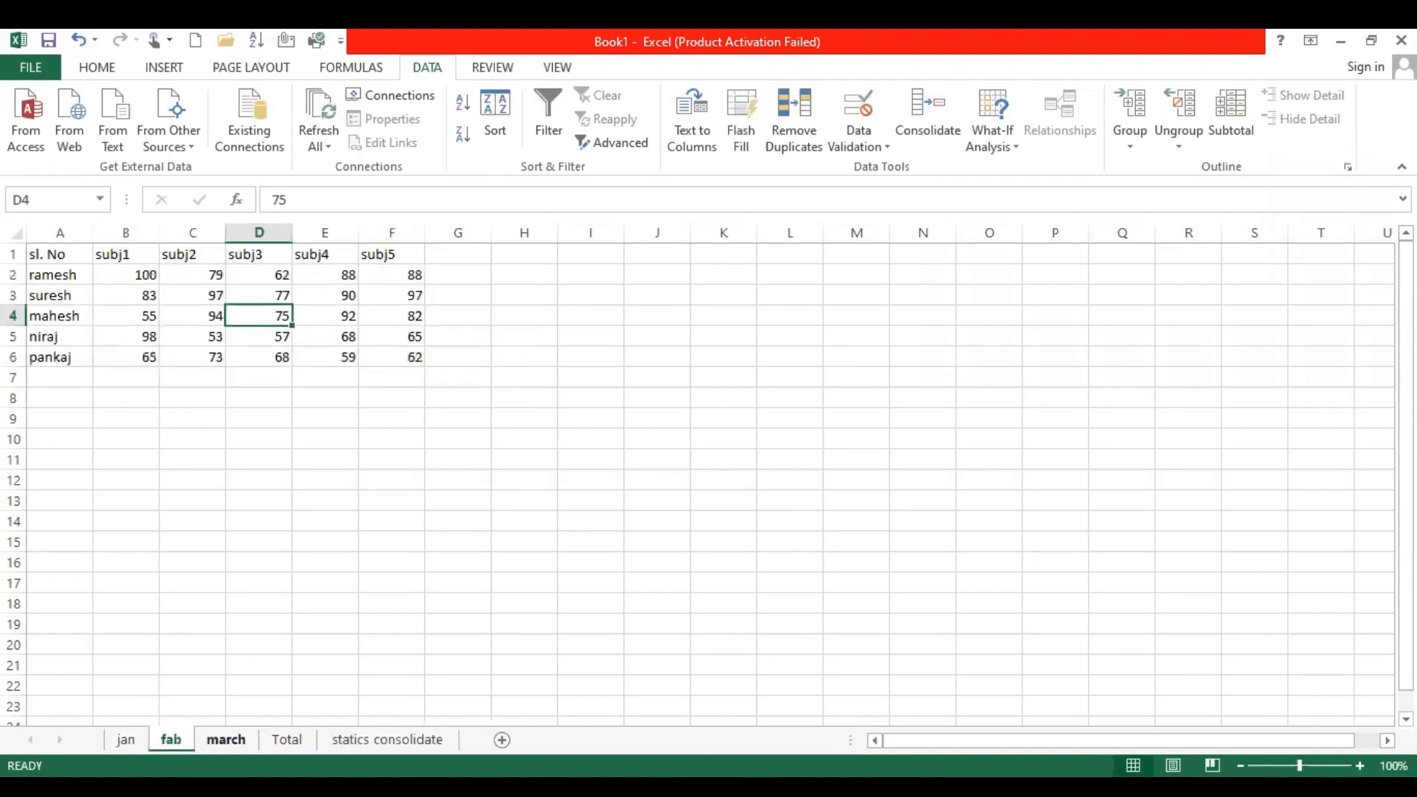
left_click(226, 739)
left_click(388, 739)
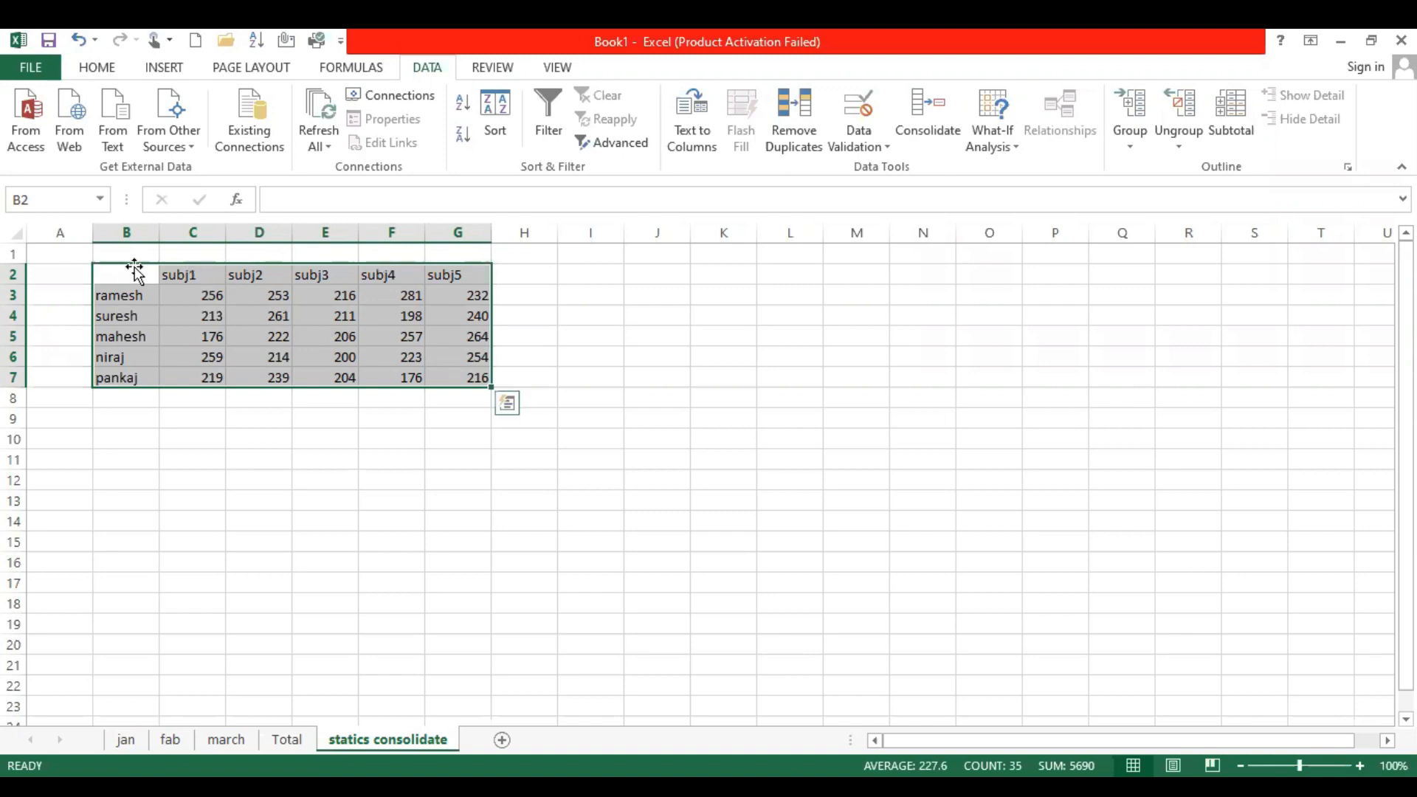
left_click(53, 254)
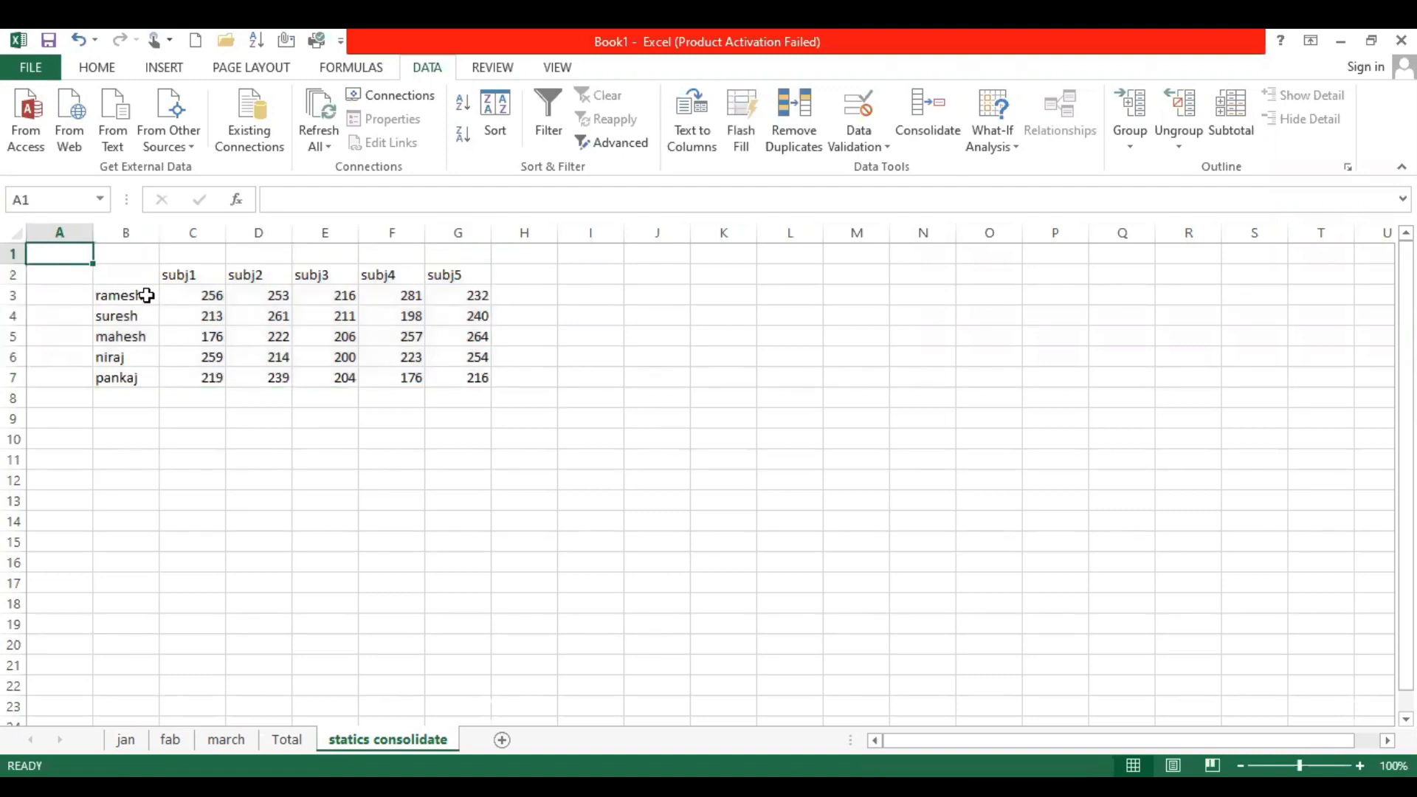
left_click(198, 299)
left_click(348, 298)
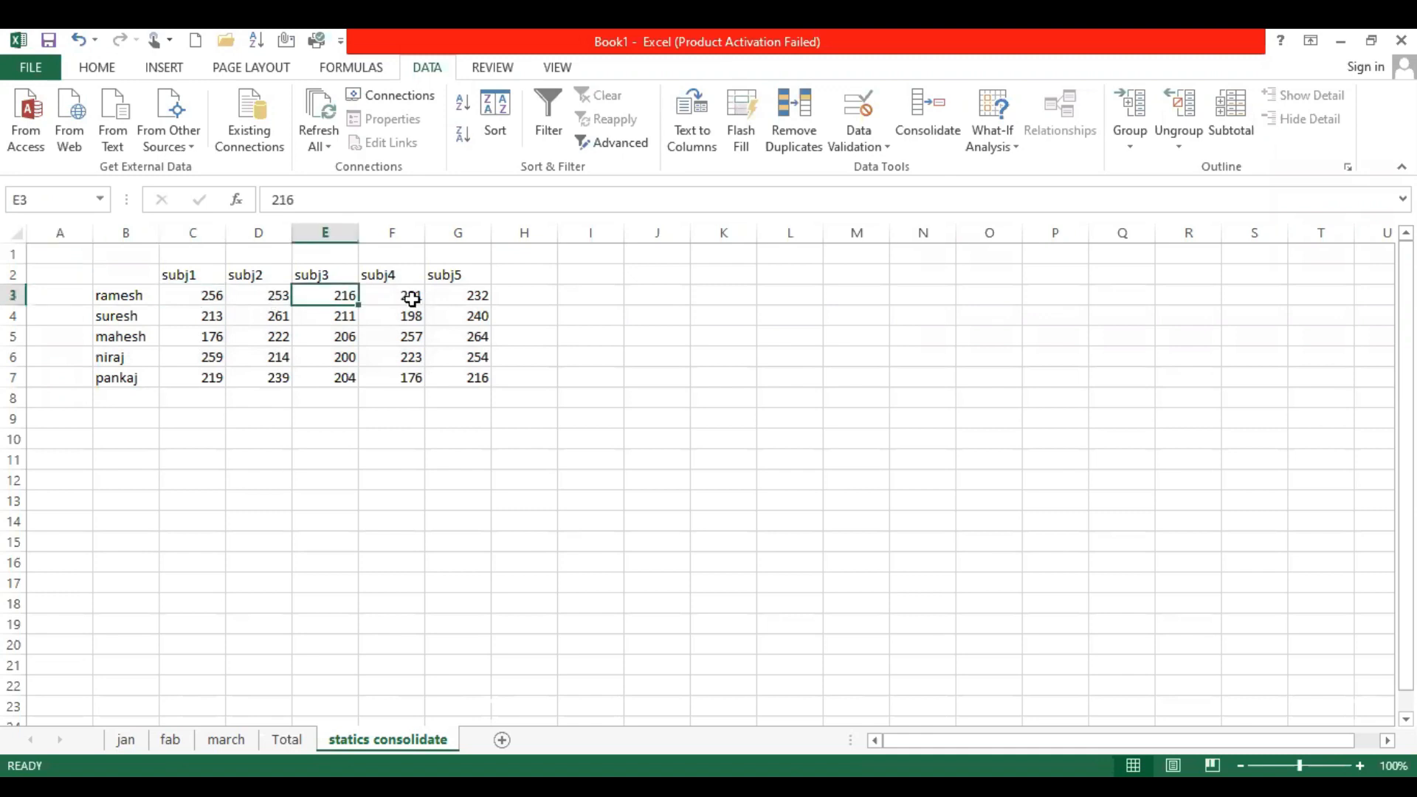
left_click(454, 302)
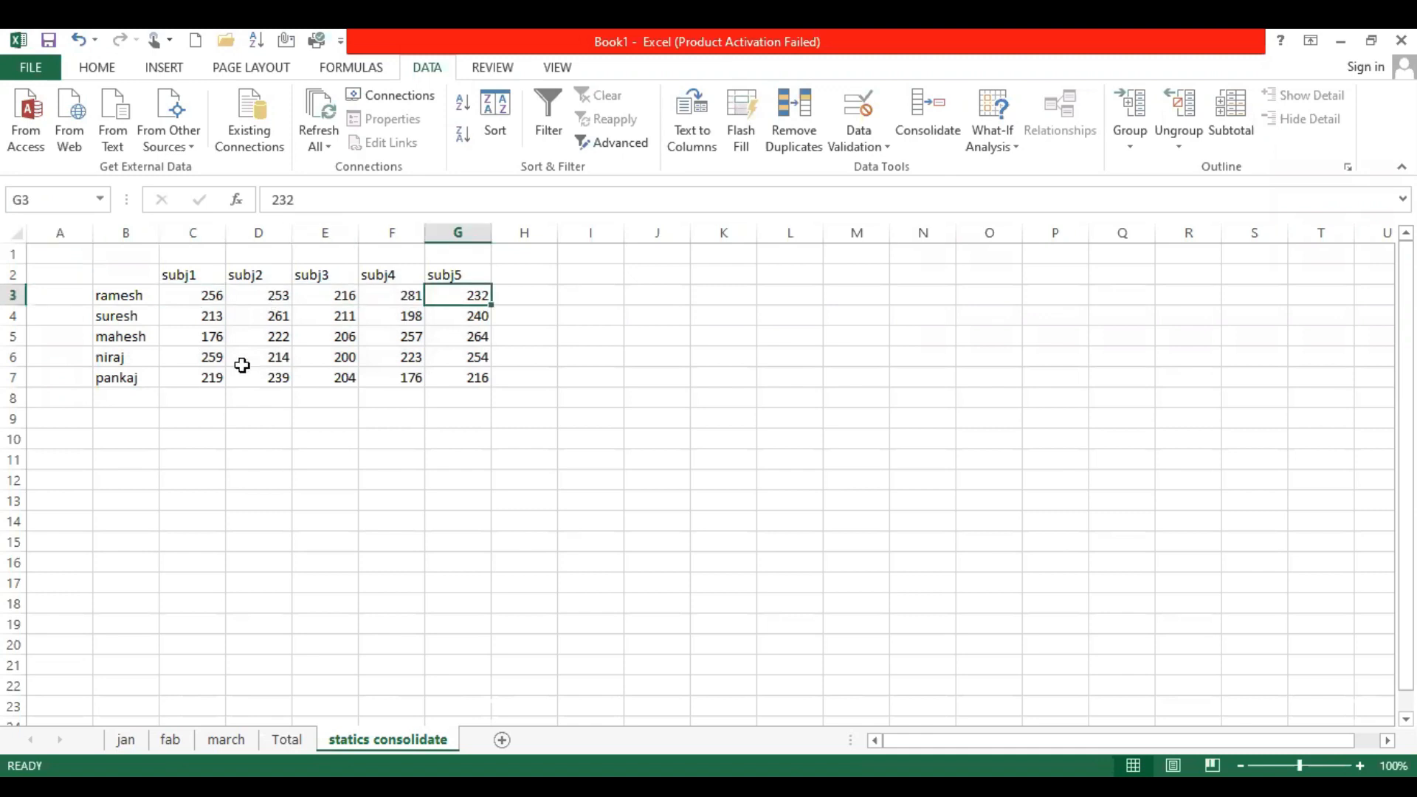
Change the first student's subj1 mark in cell B2 of the jan sheet to 60
left_click(227, 742)
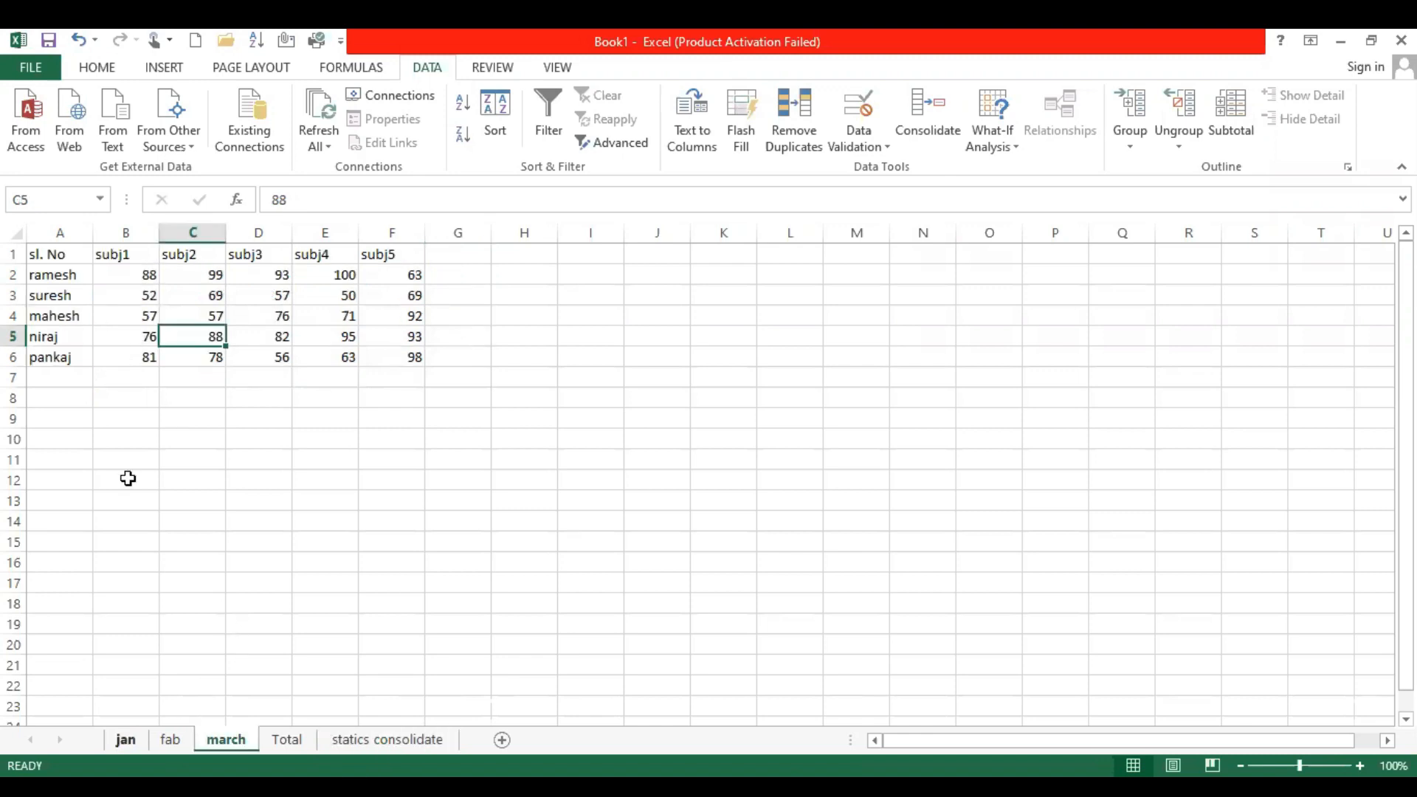
left_click(130, 278)
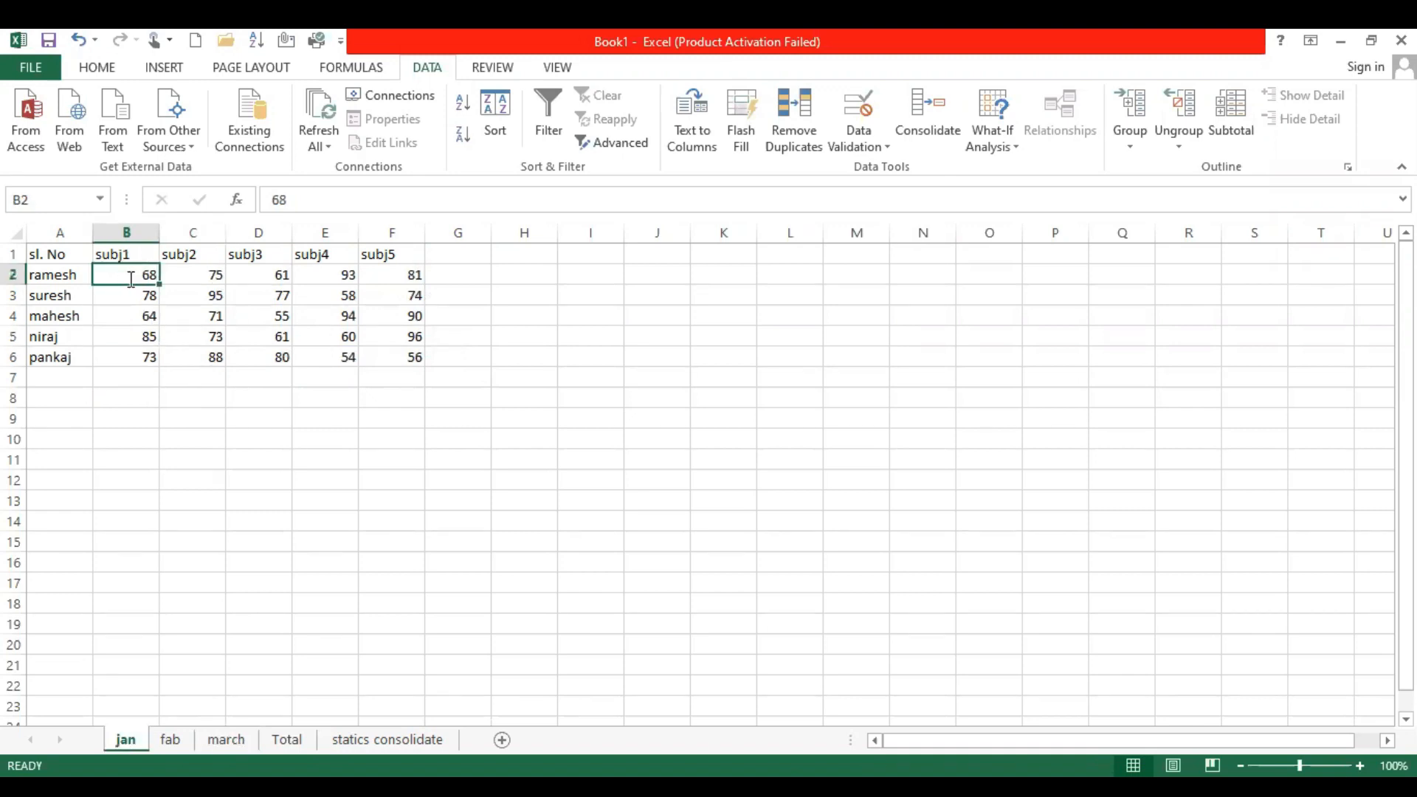
type("60")
key("ctrl+Return")
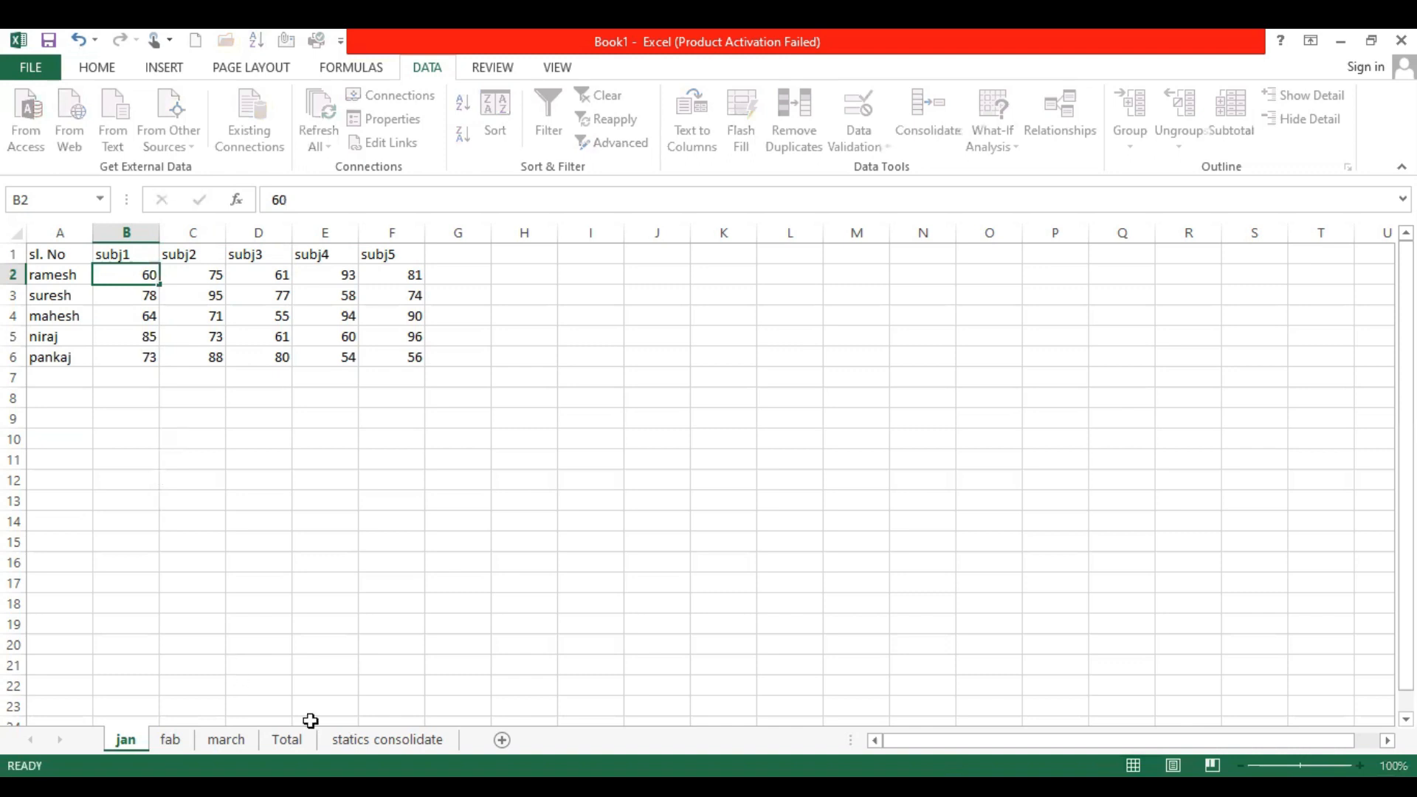
Check whether cell C3 of the statics consolidate sheet reflects the changed B2 mark on the jan sheet
left_click(301, 738)
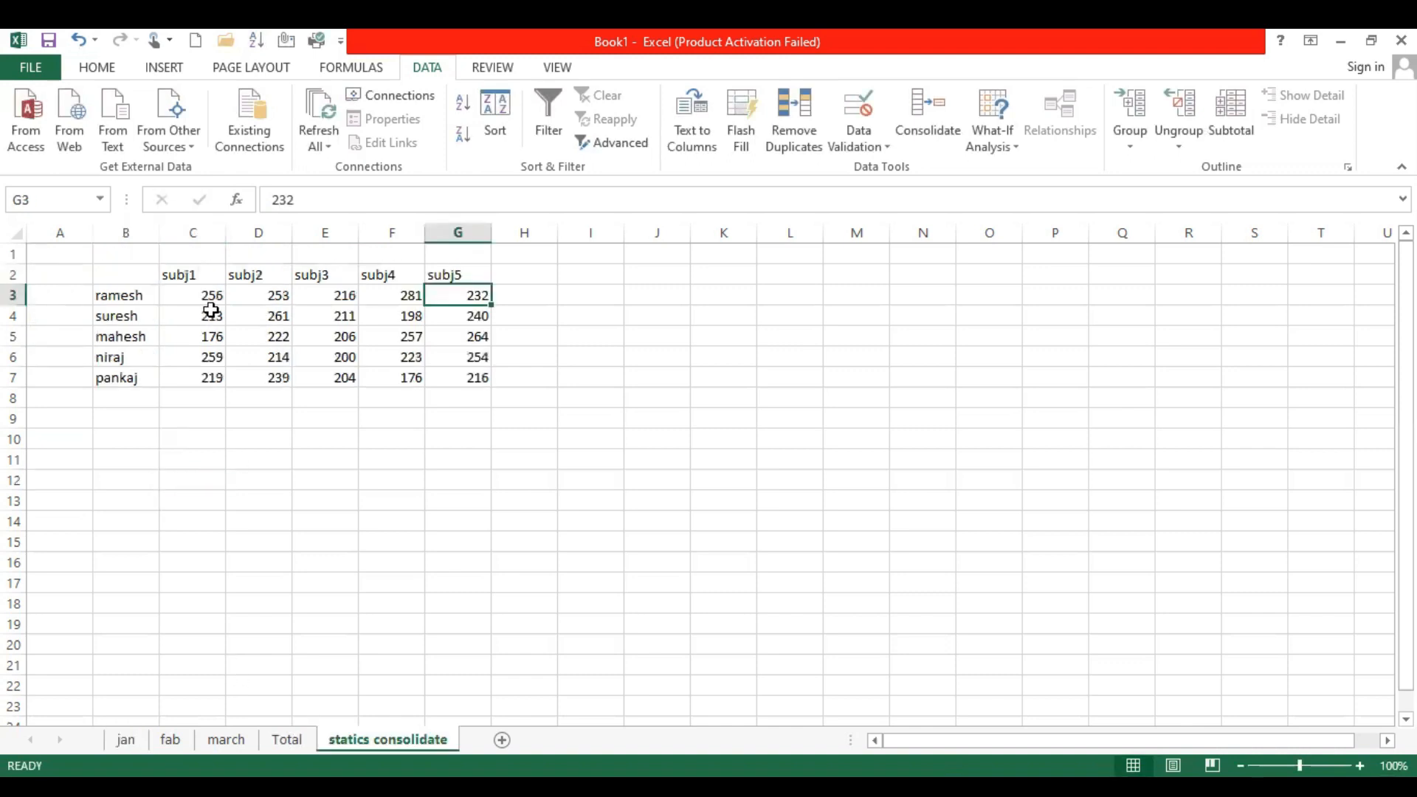
key("Left")
key("Left")
key("Left")
key("Left")
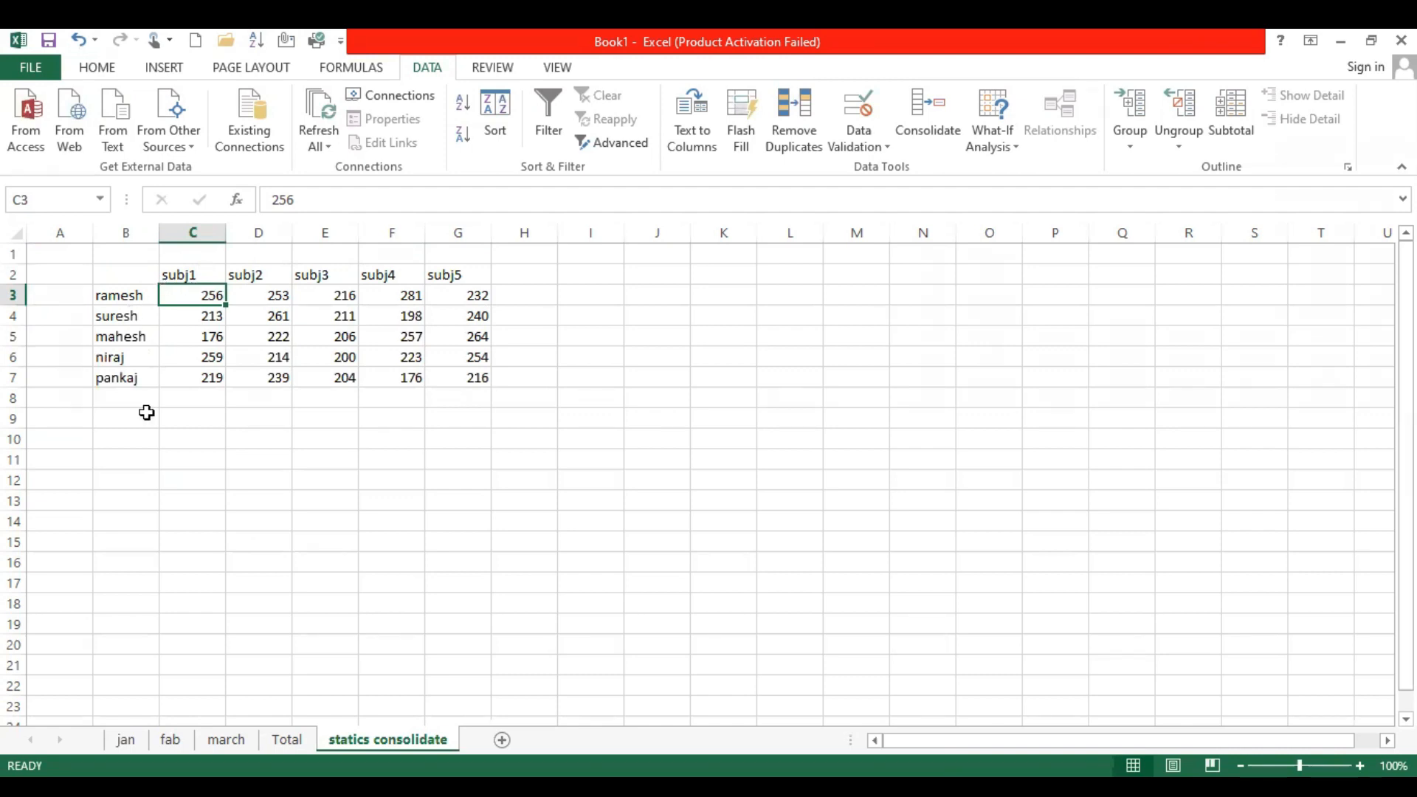
left_click(126, 740)
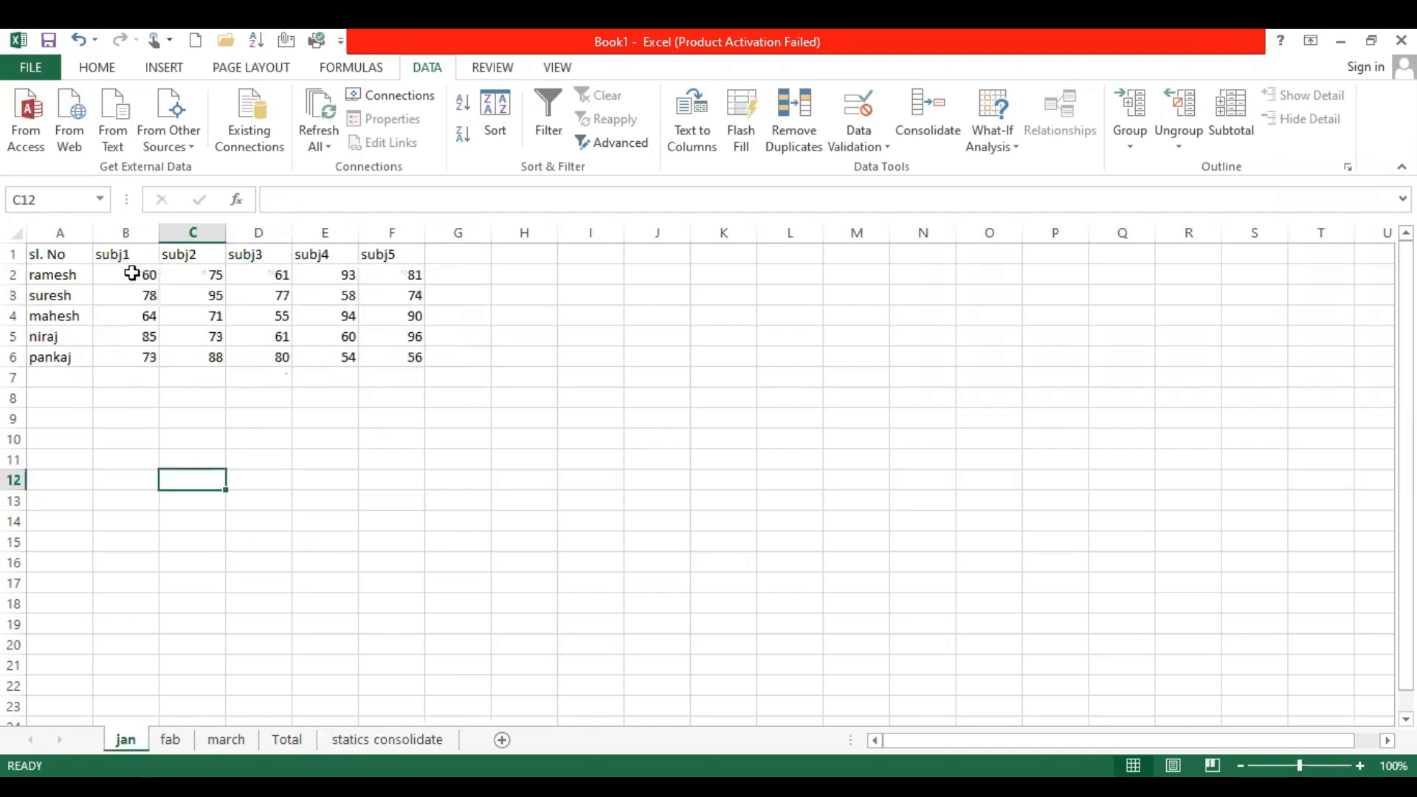
left_click(356, 739)
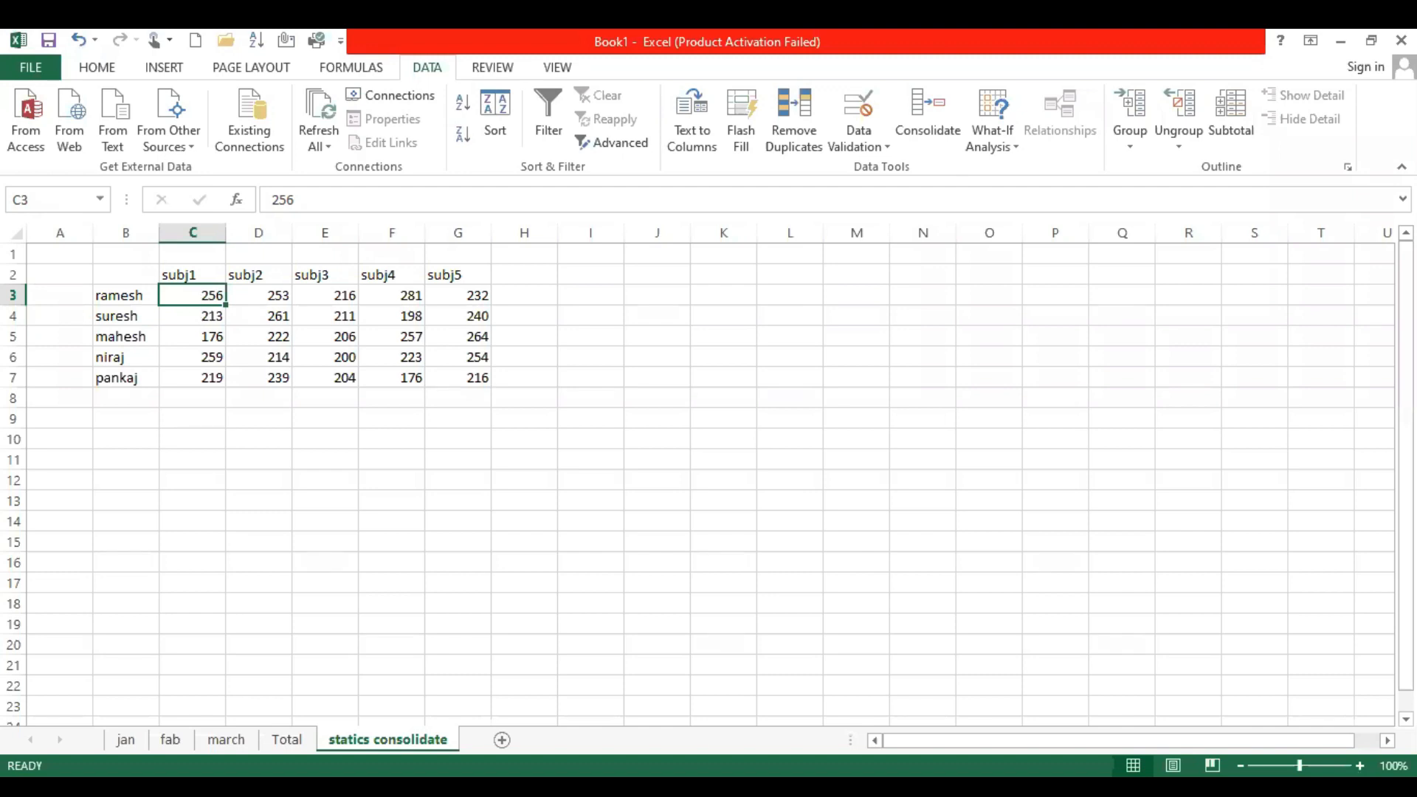
Add a new worksheet after statics consolidate and rename it link consolidate
left_click(502, 740)
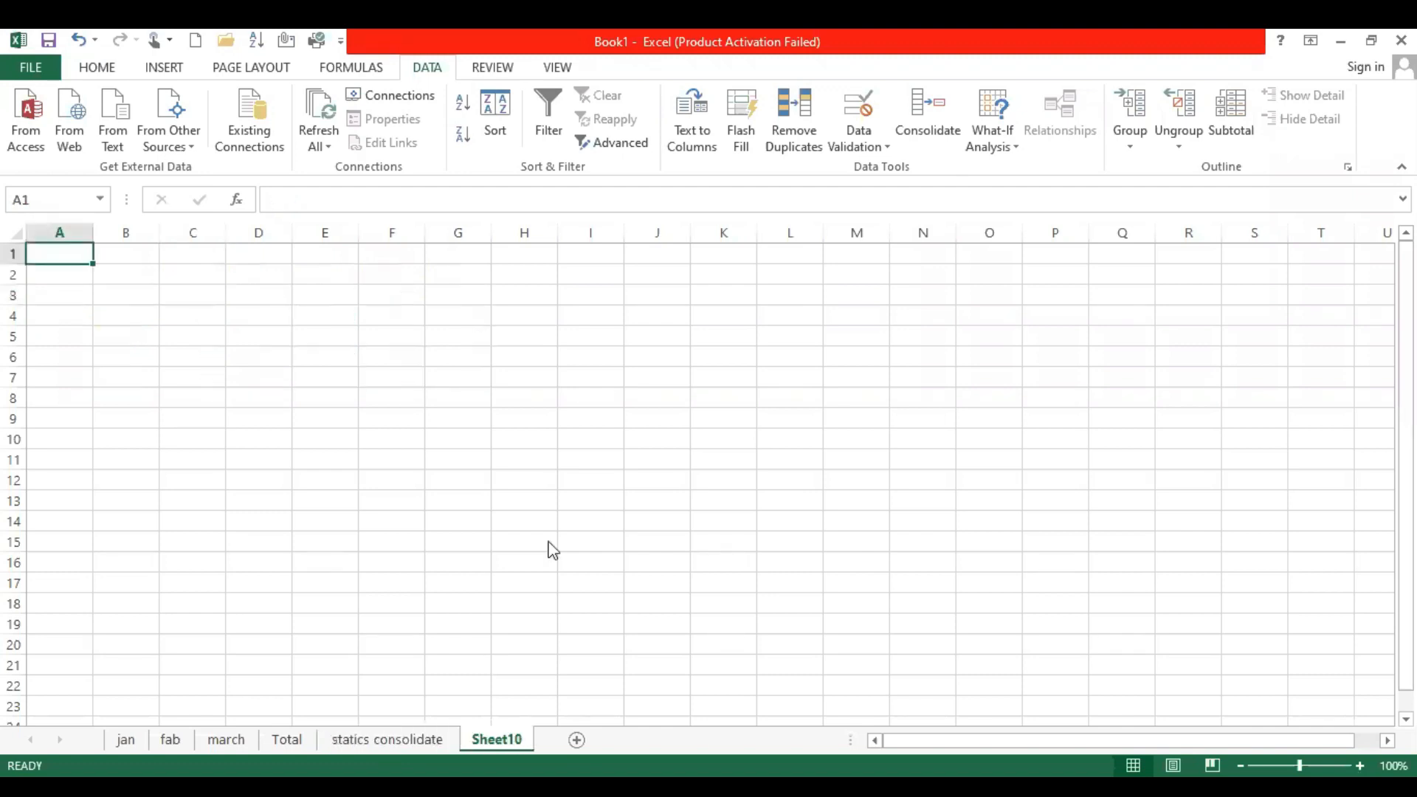
double_click(496, 739)
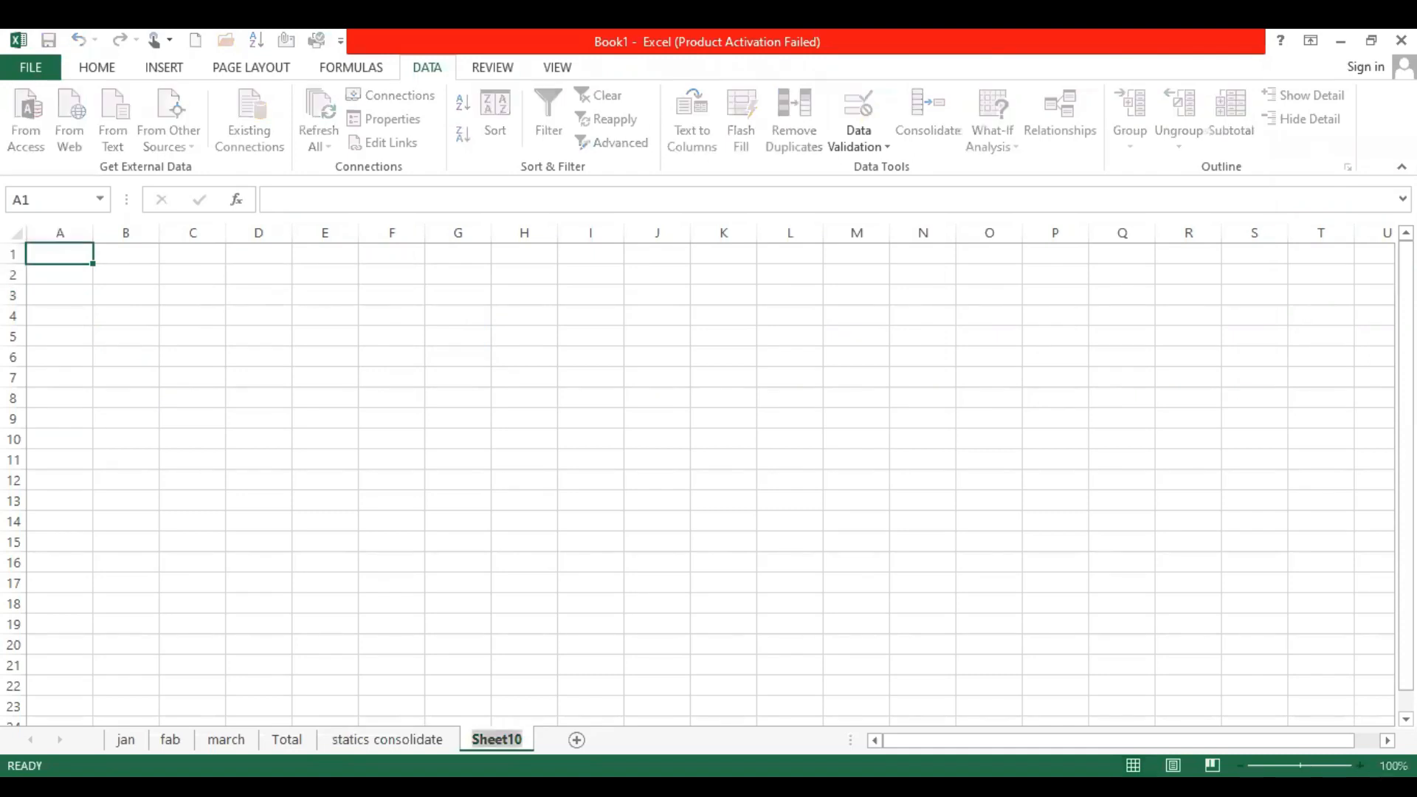
type("li")
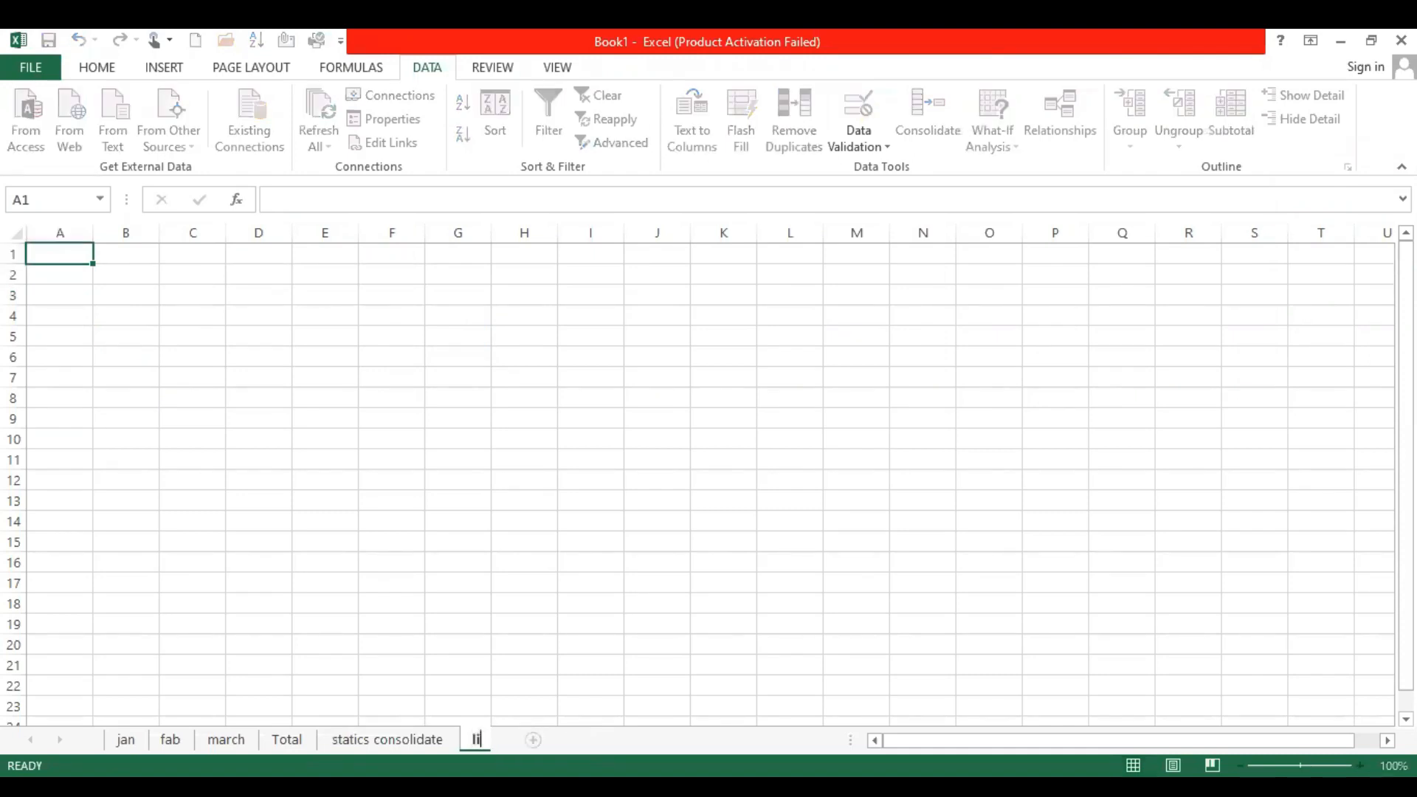
type("nk consol")
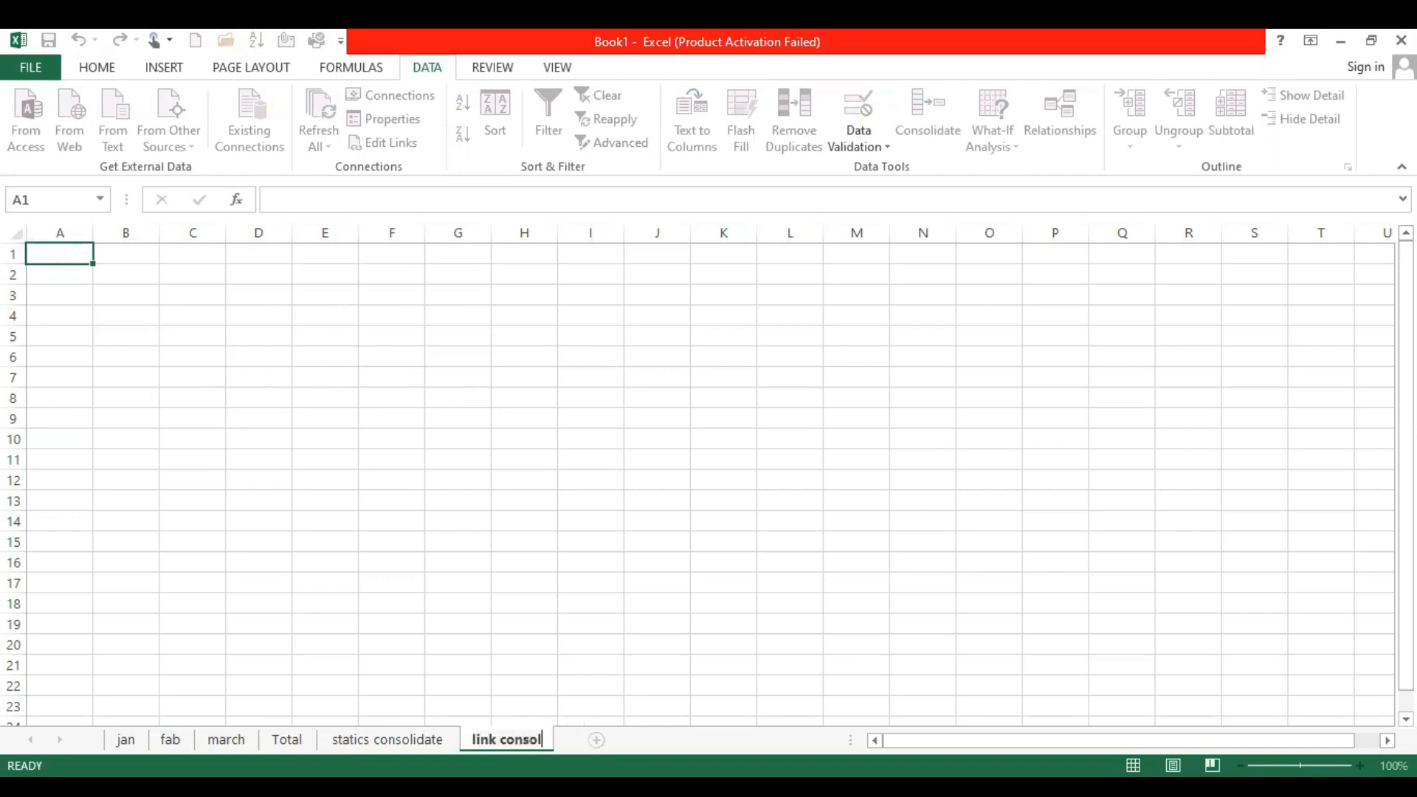
type("idate")
key("Return")
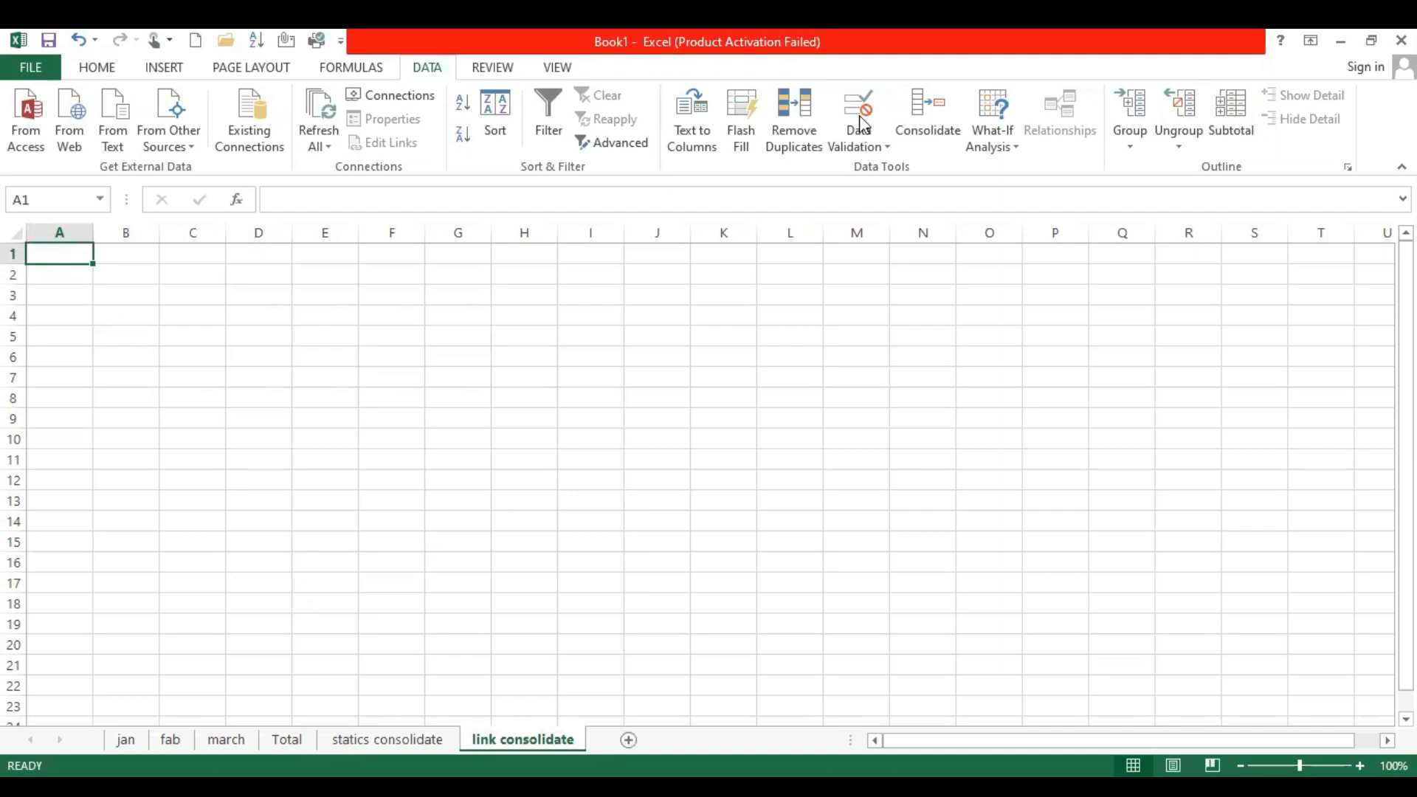
Start a Sum consolidation at cell A1 of link consolidate and add range A1:F6 of the jan sheet as a reference
left_click(909, 99)
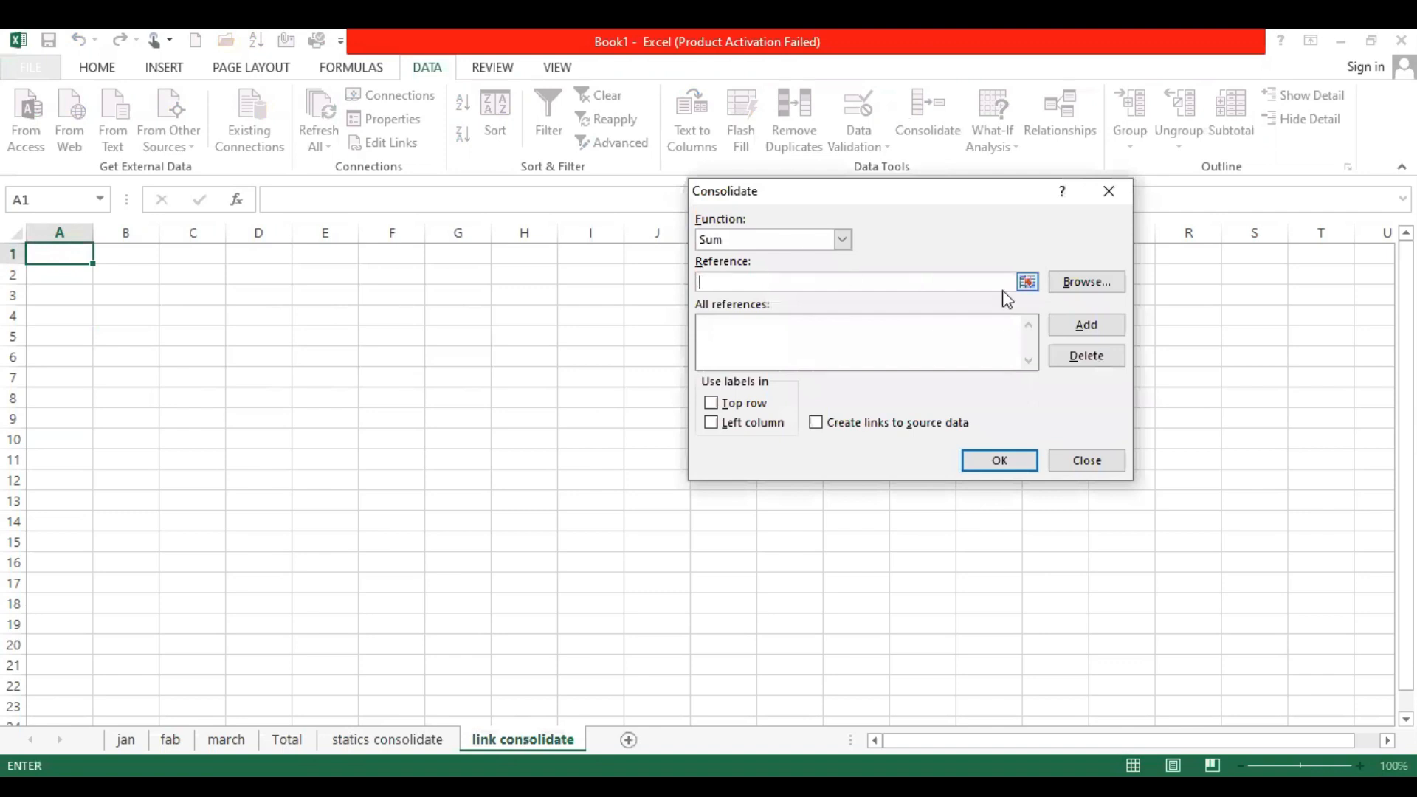
left_click(1027, 282)
left_click(125, 739)
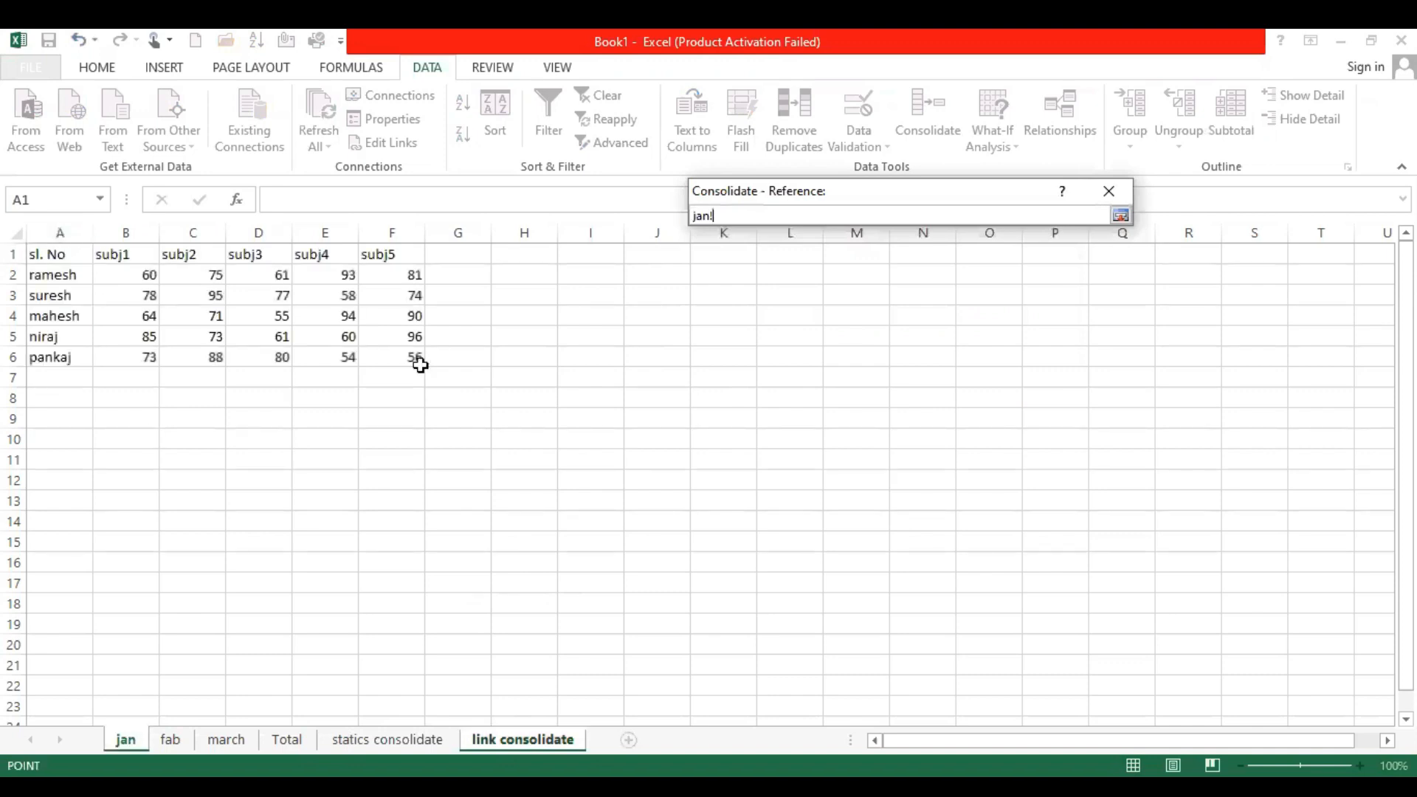
left_click_drag(59, 255, 419, 365)
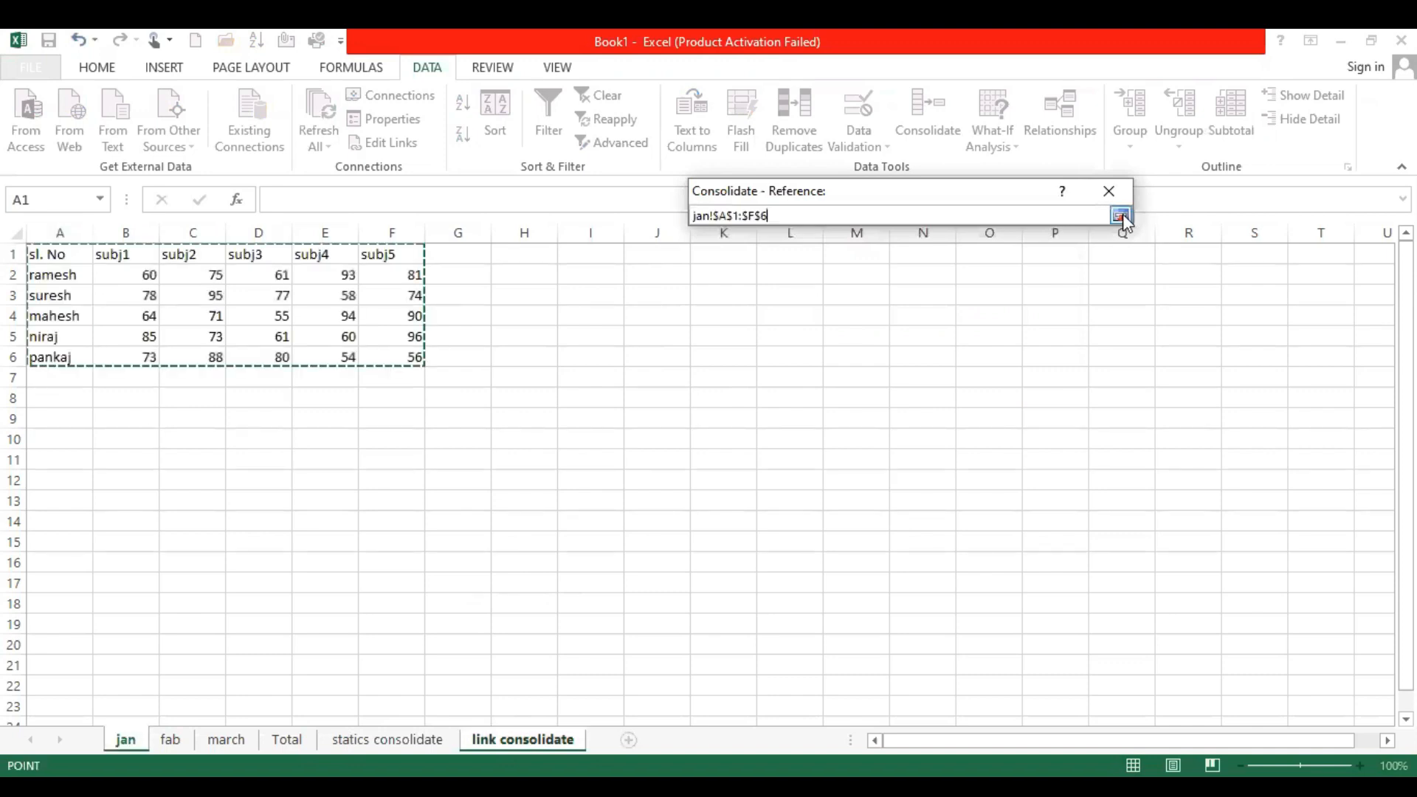
key("Return")
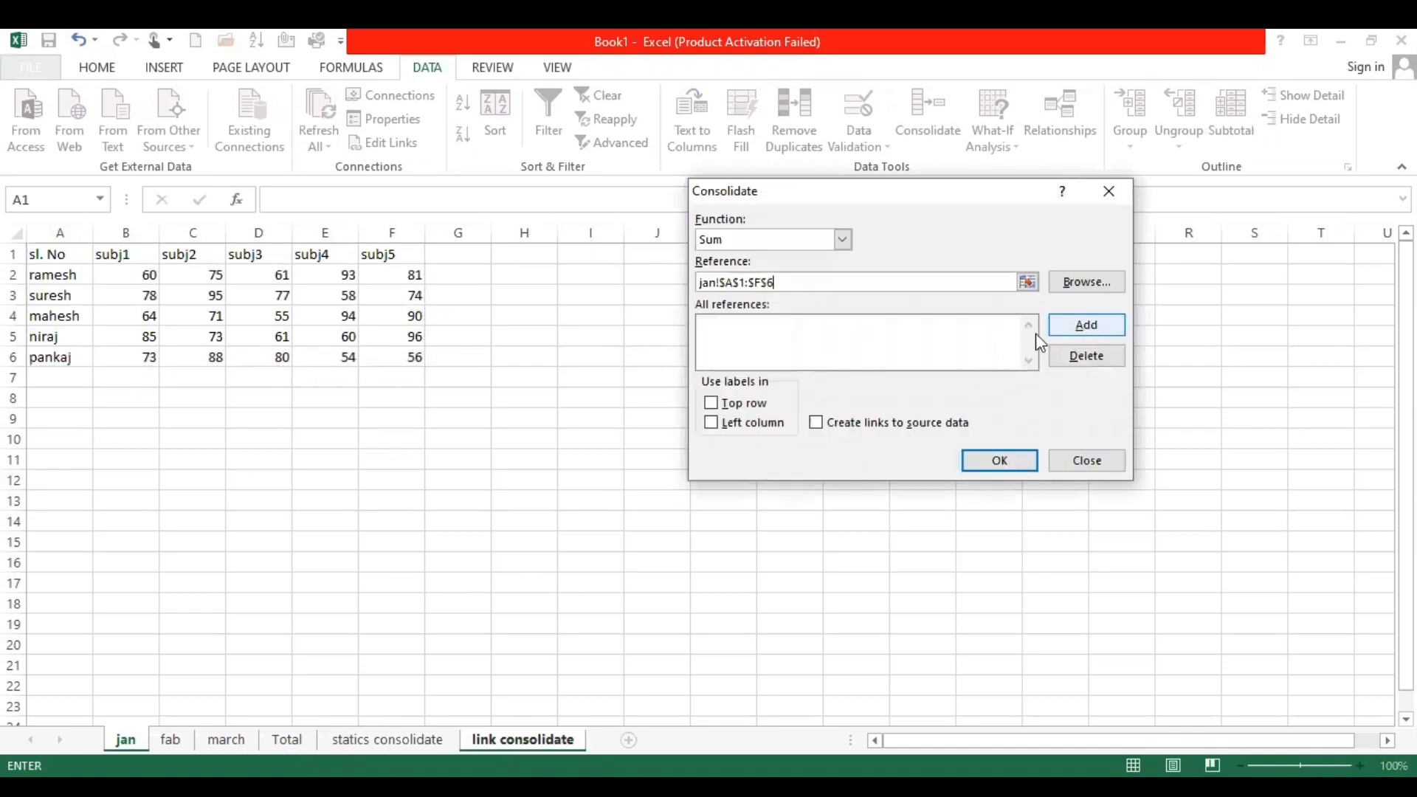
left_click(1086, 325)
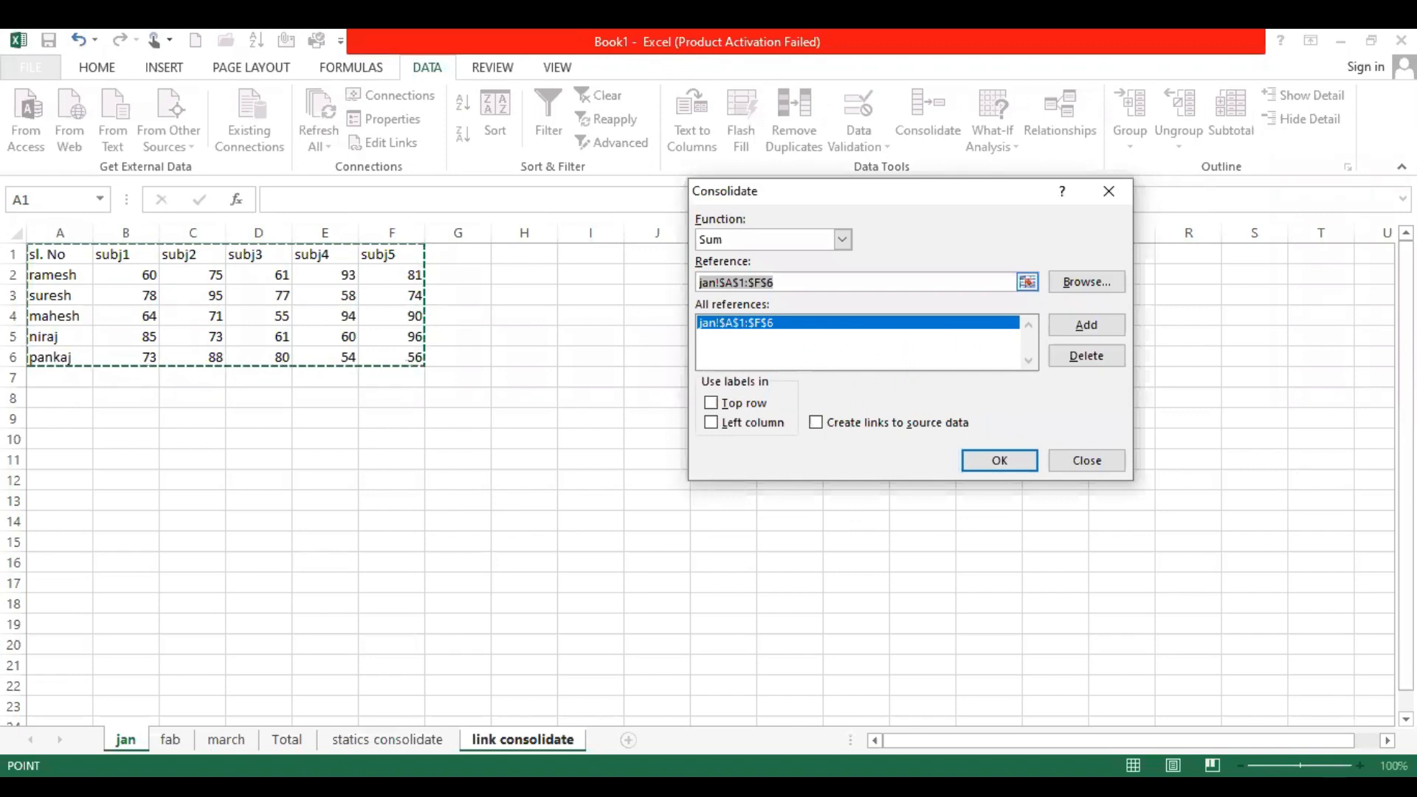
Add range A1:F6 of the fab sheet and the same range of the march sheet to the consolidation references
left_click(1027, 282)
left_click(171, 740)
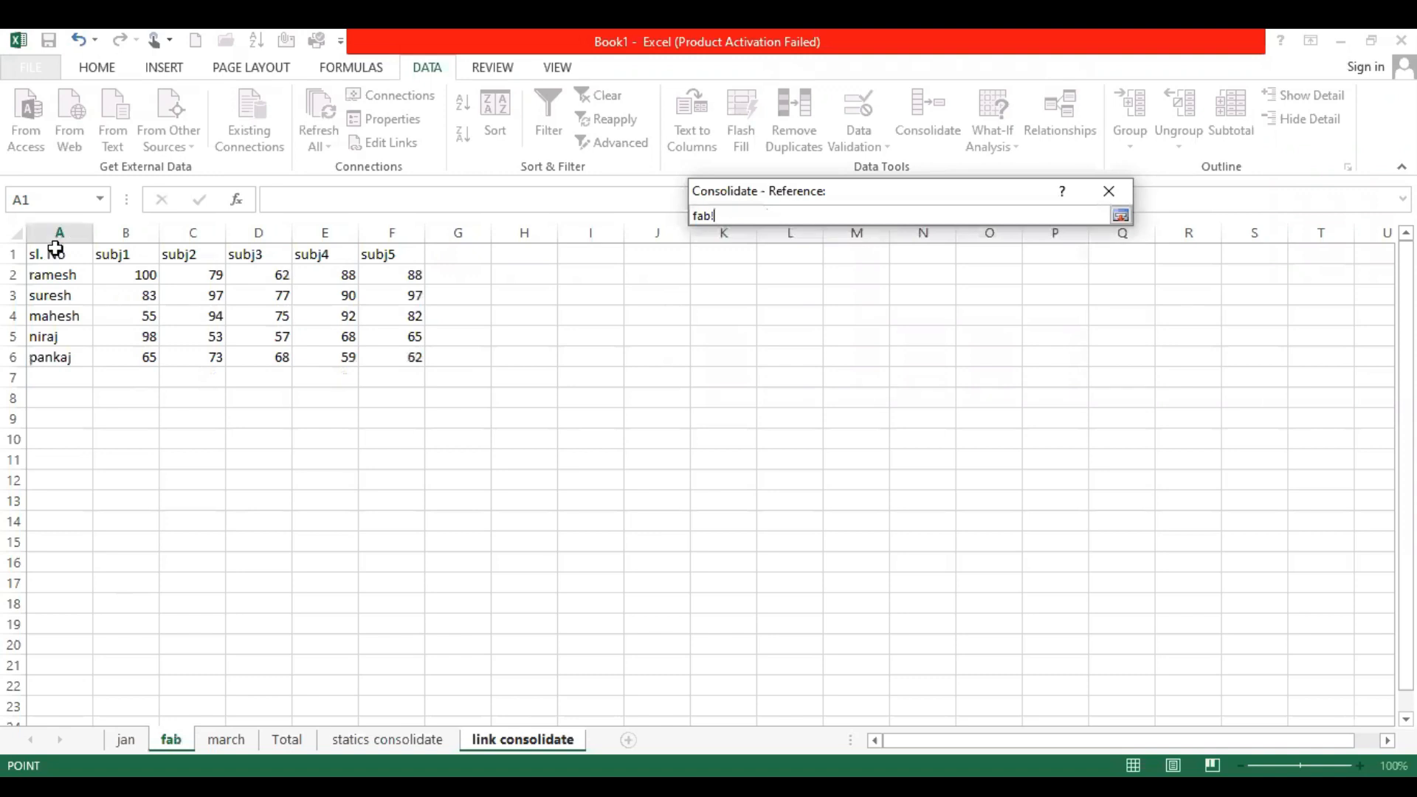
left_click(1123, 214)
left_click(1083, 323)
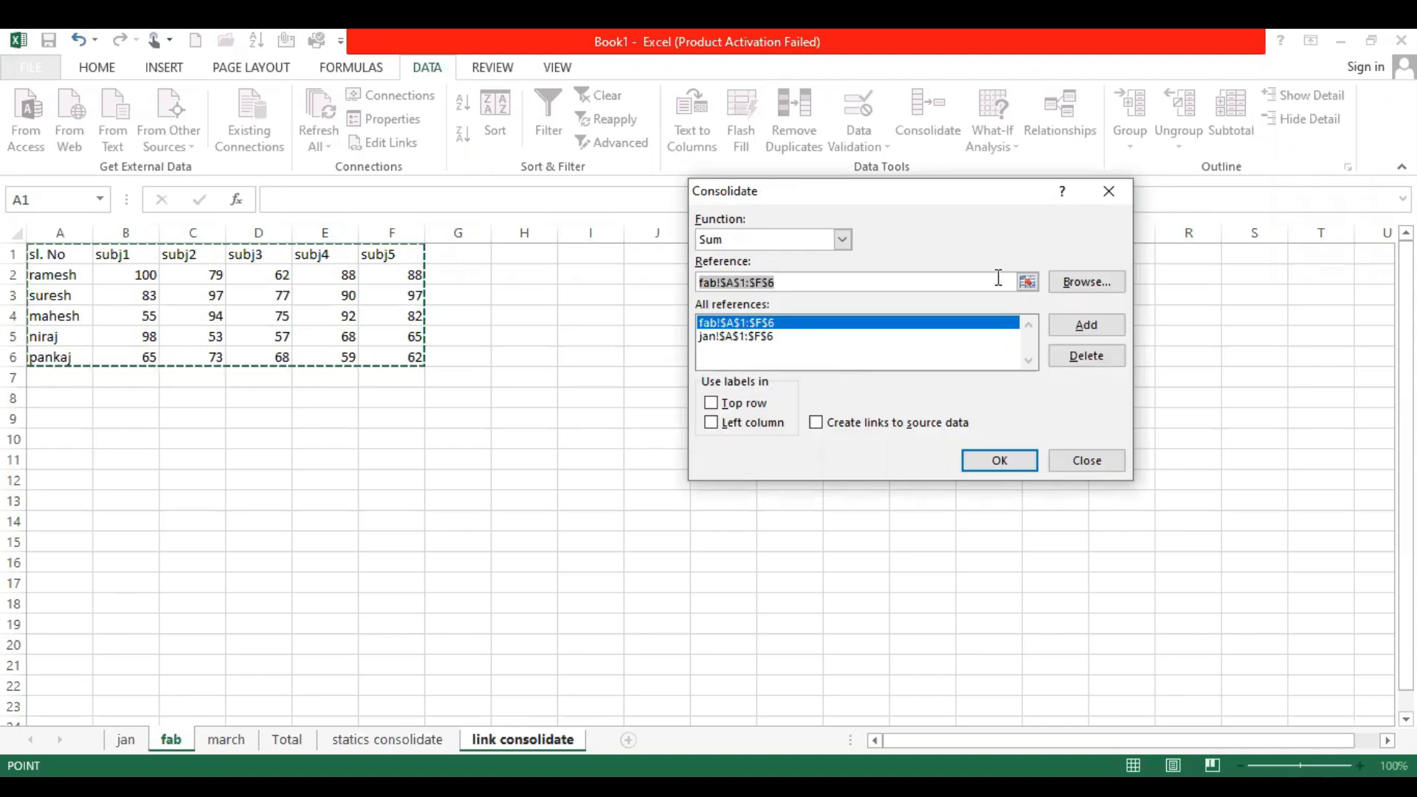
left_click(223, 739)
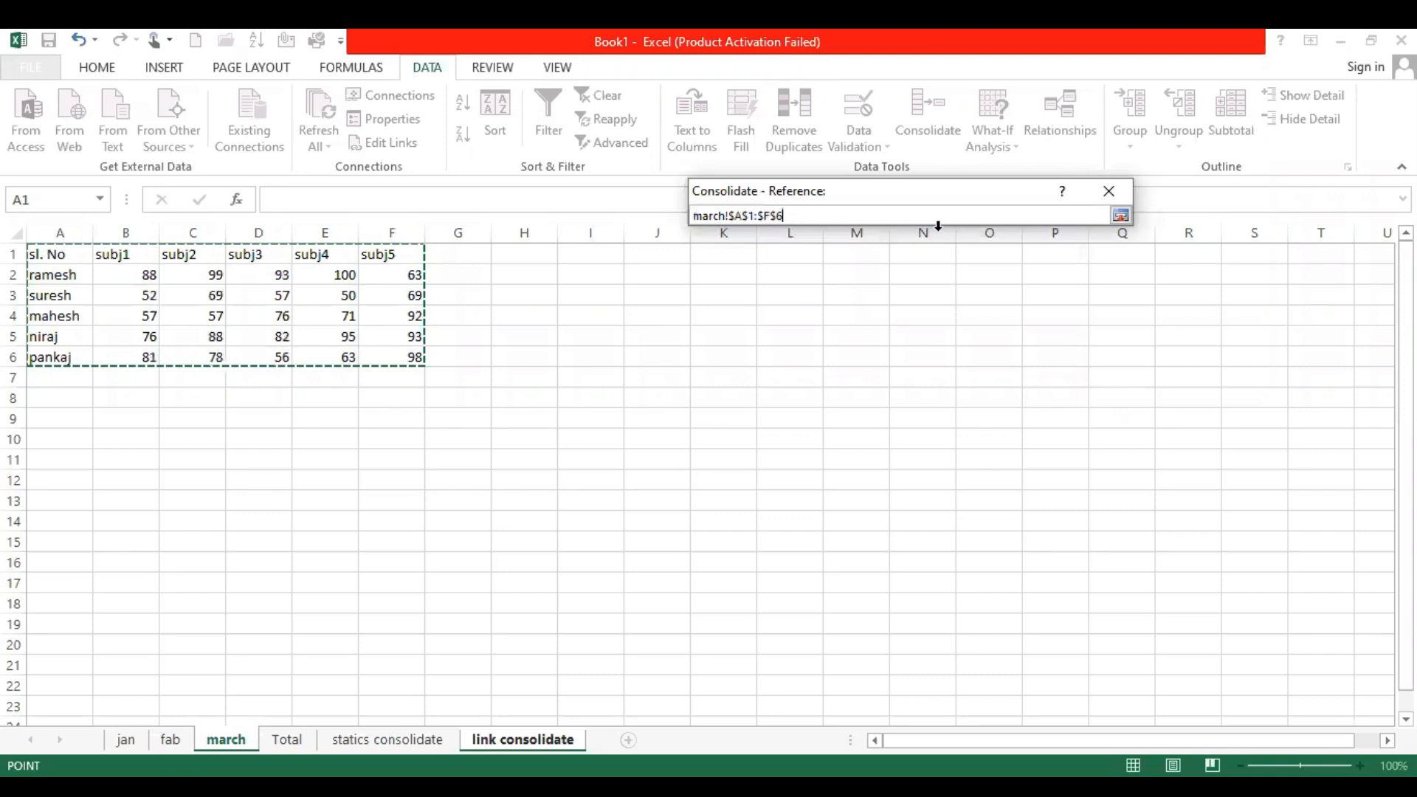
left_click(1121, 216)
left_click(1070, 327)
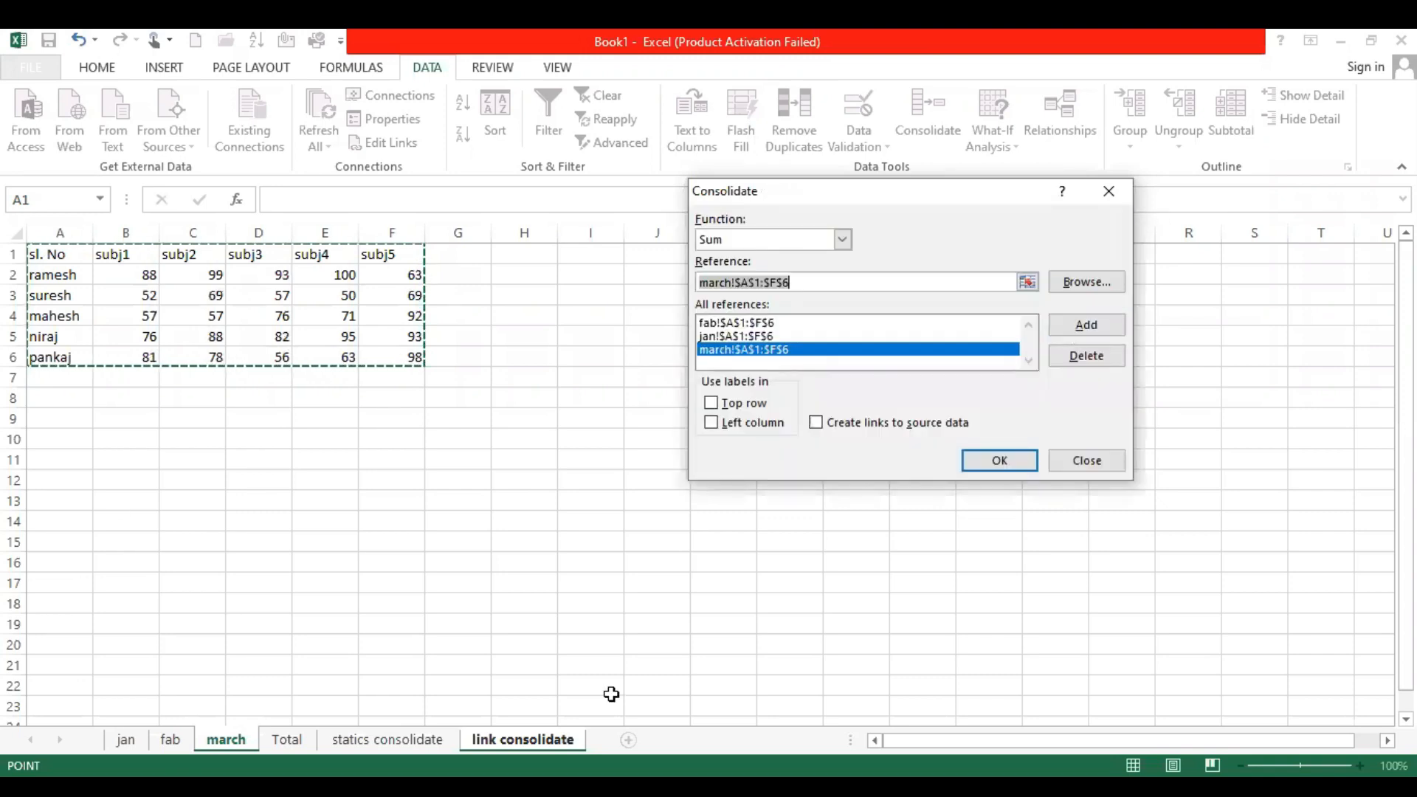
Use labels from the top row and left column, create links to source data, and run the consolidation
left_click(716, 404)
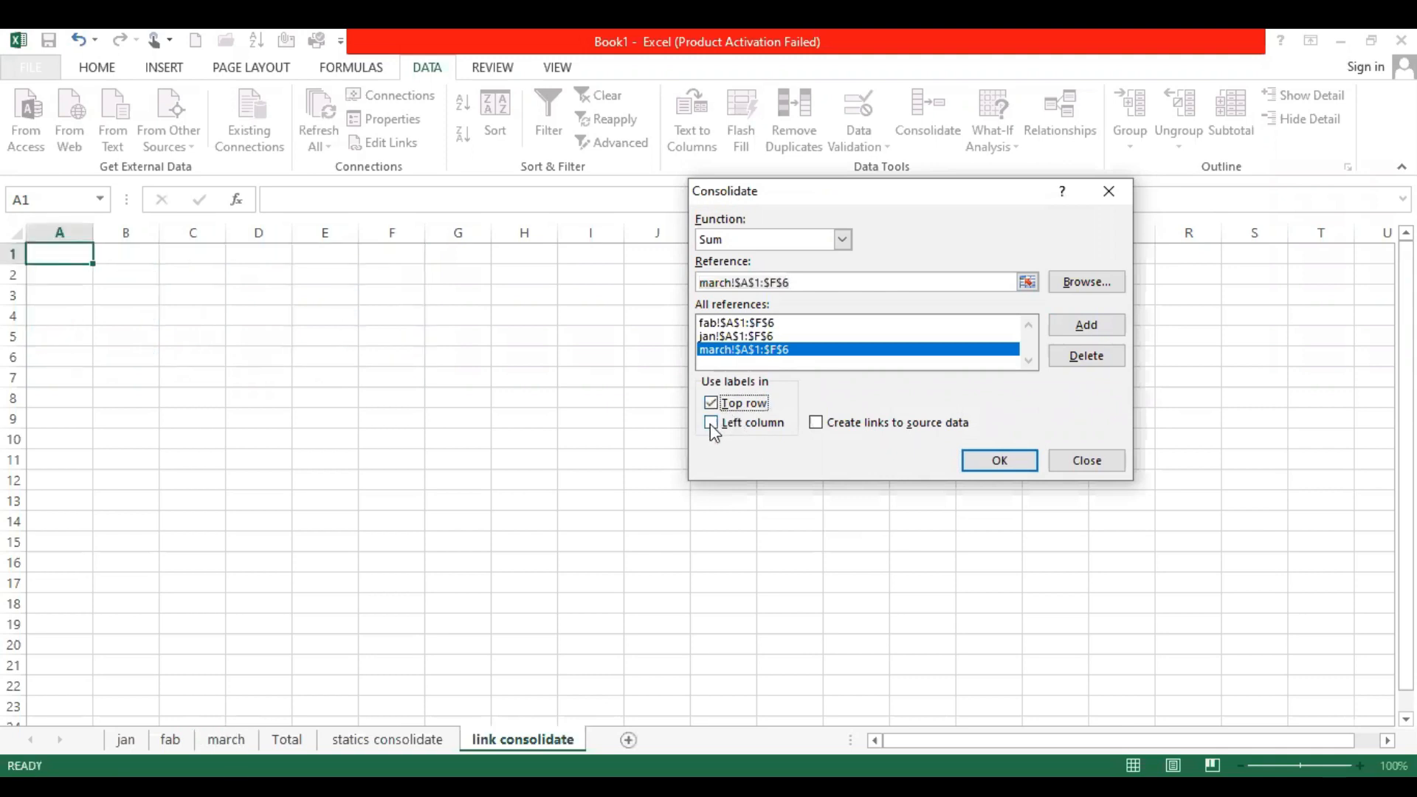
left_click(711, 423)
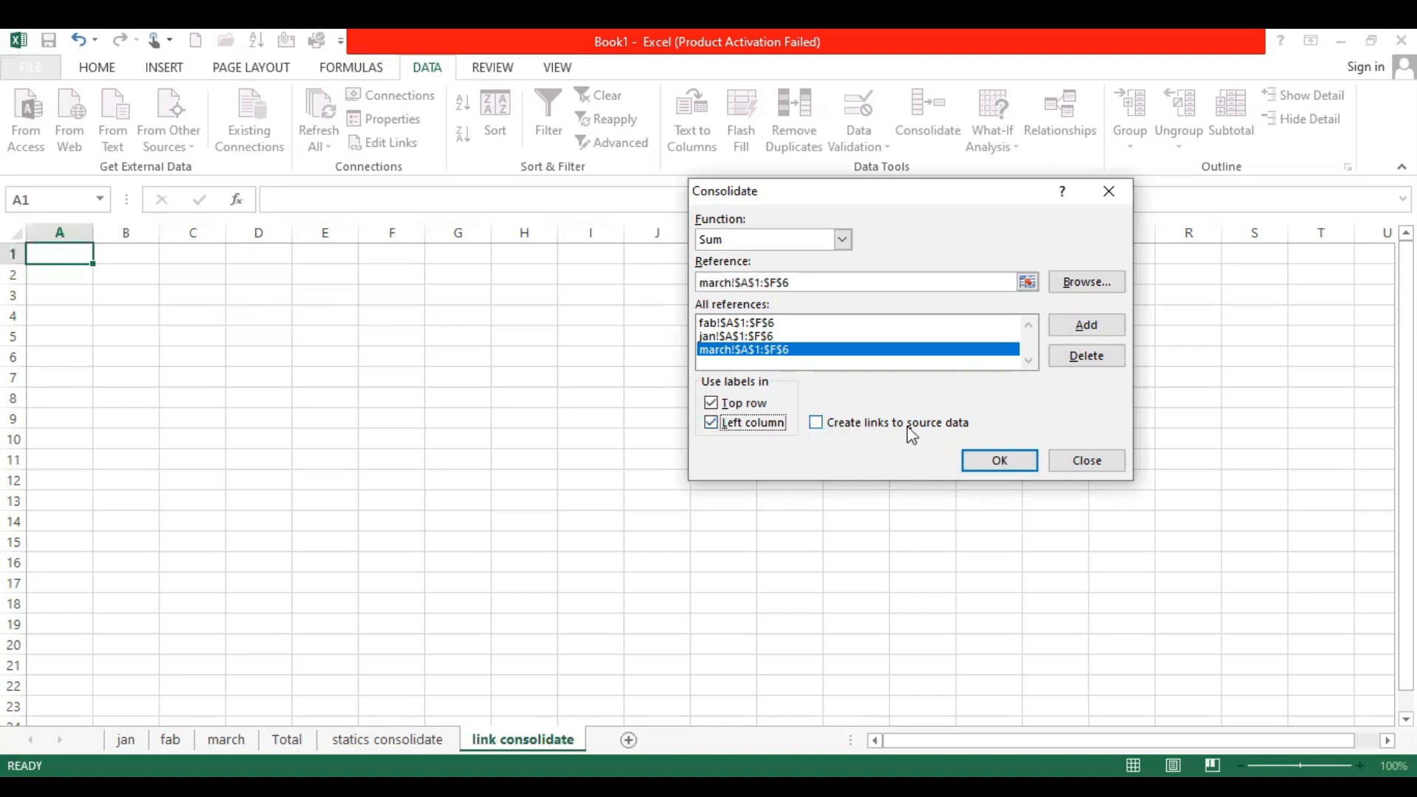
left_click(816, 423)
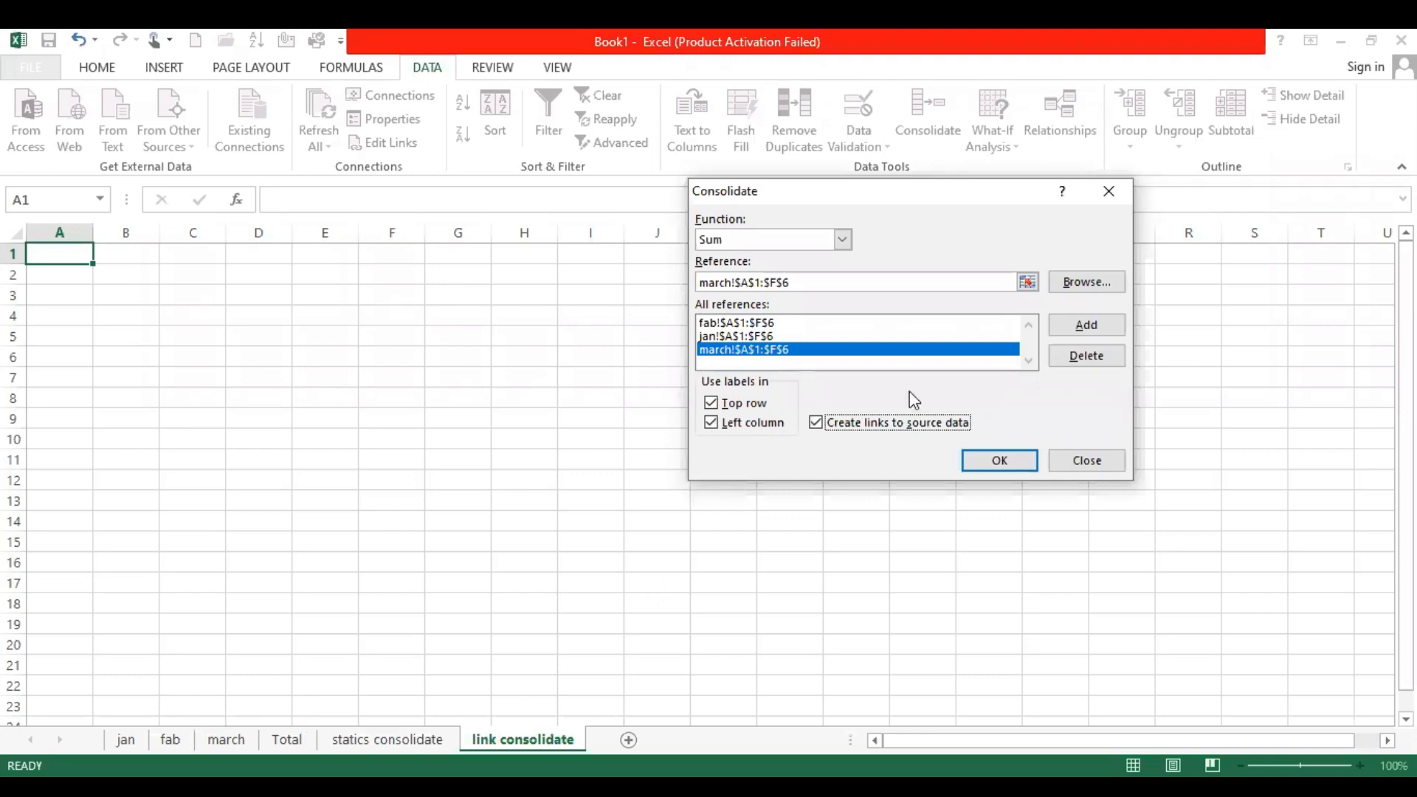
left_click(1017, 459)
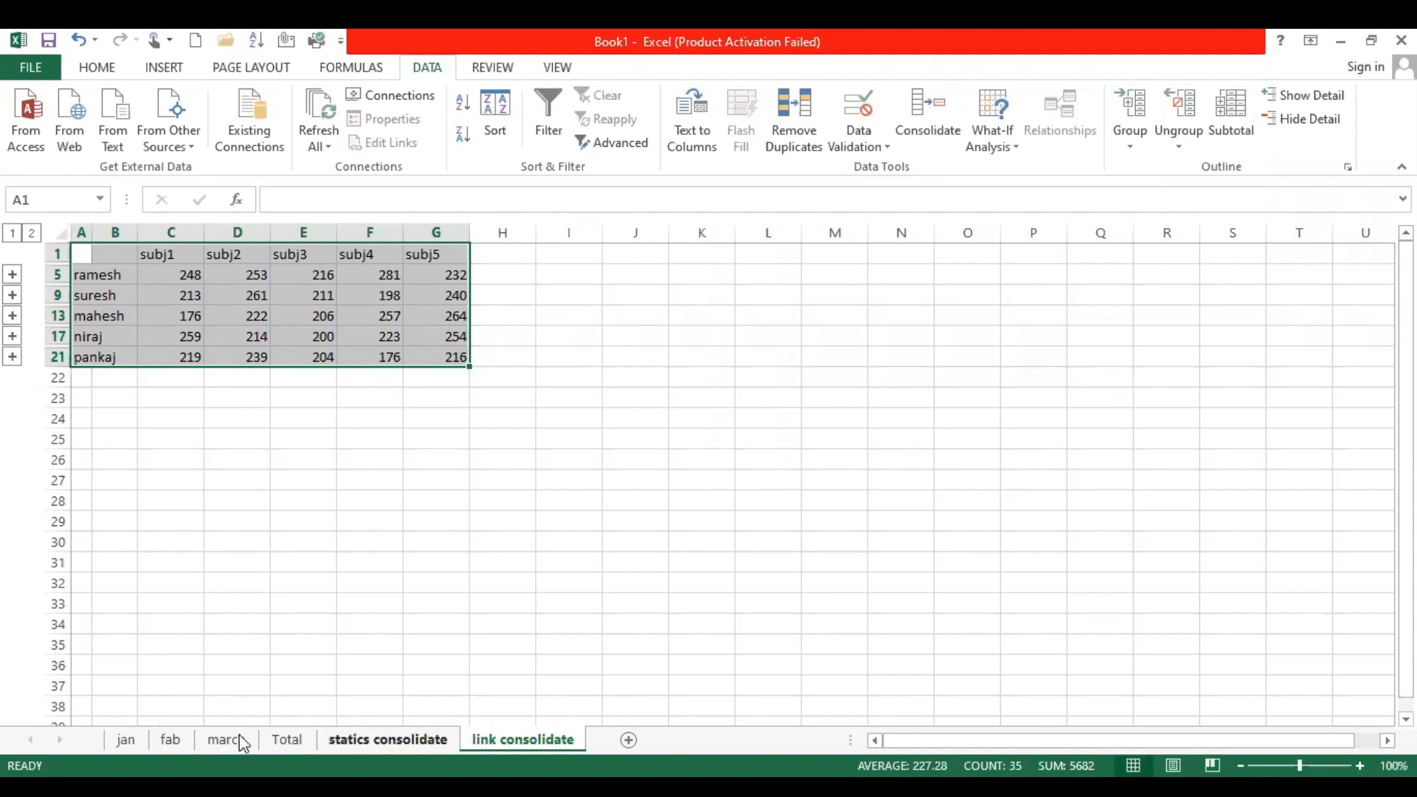
Set the first student's subj1 mark in cell B2 of jan to 58 and check the linked total in C5 of link consolidate
left_click(126, 740)
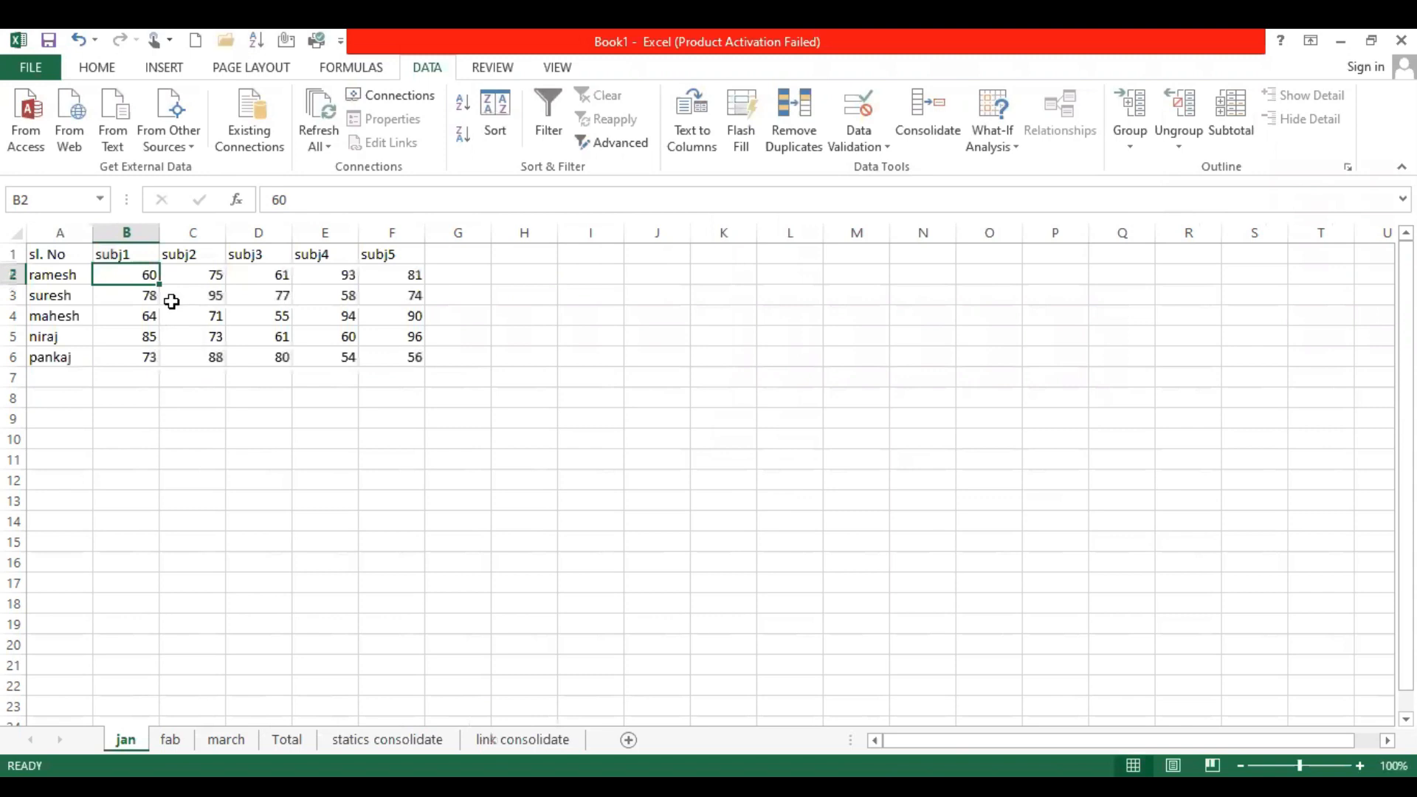
left_click(523, 740)
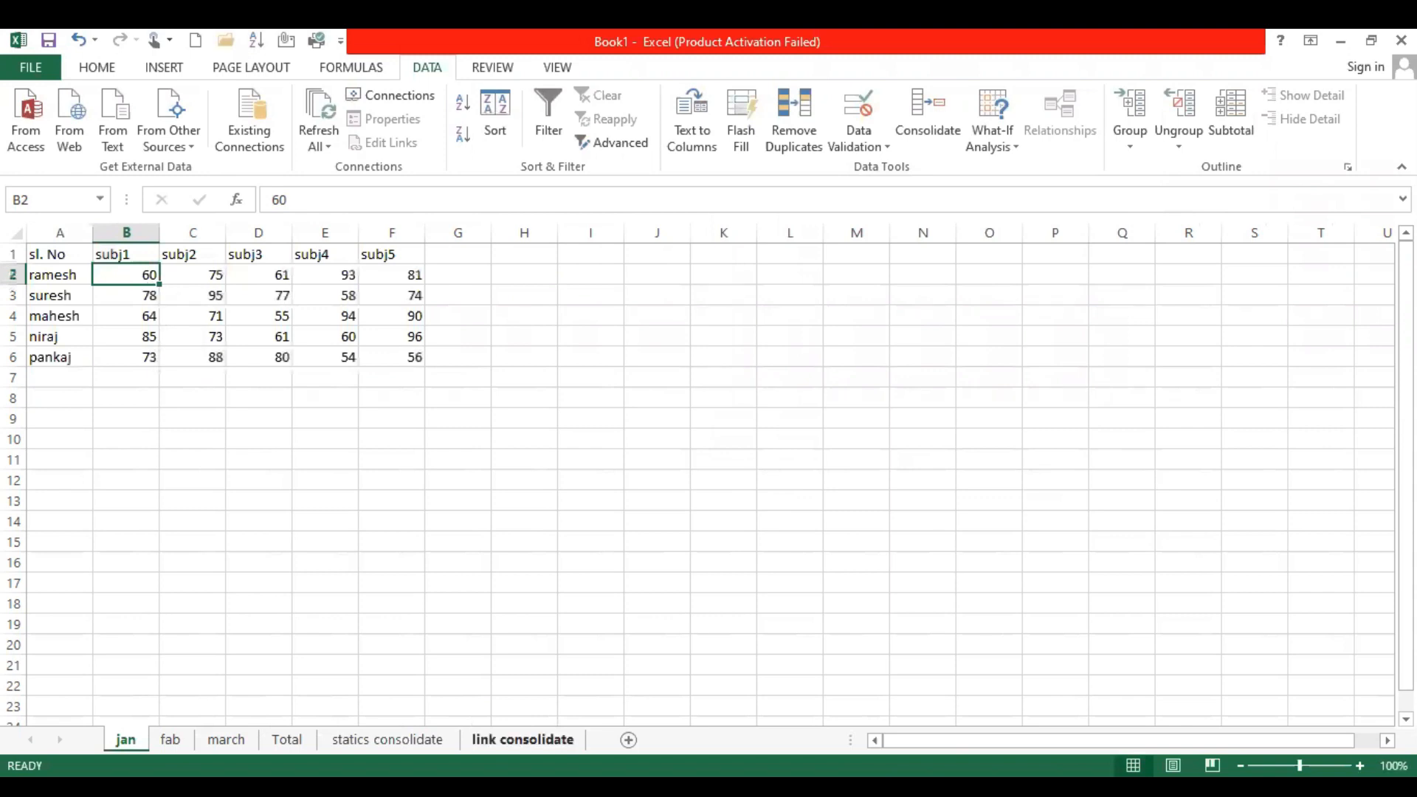
left_click(126, 740)
type("58")
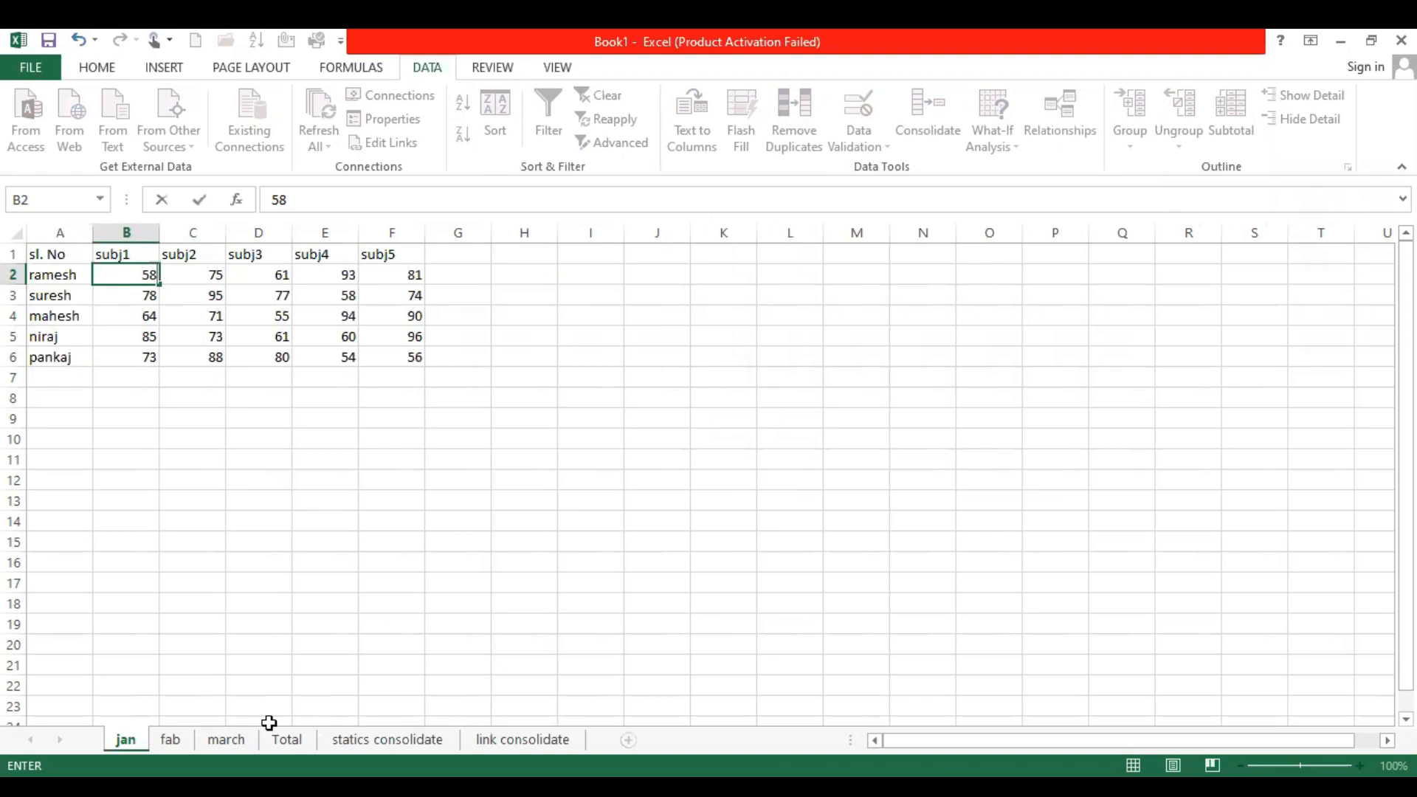
key("Return")
left_click(557, 738)
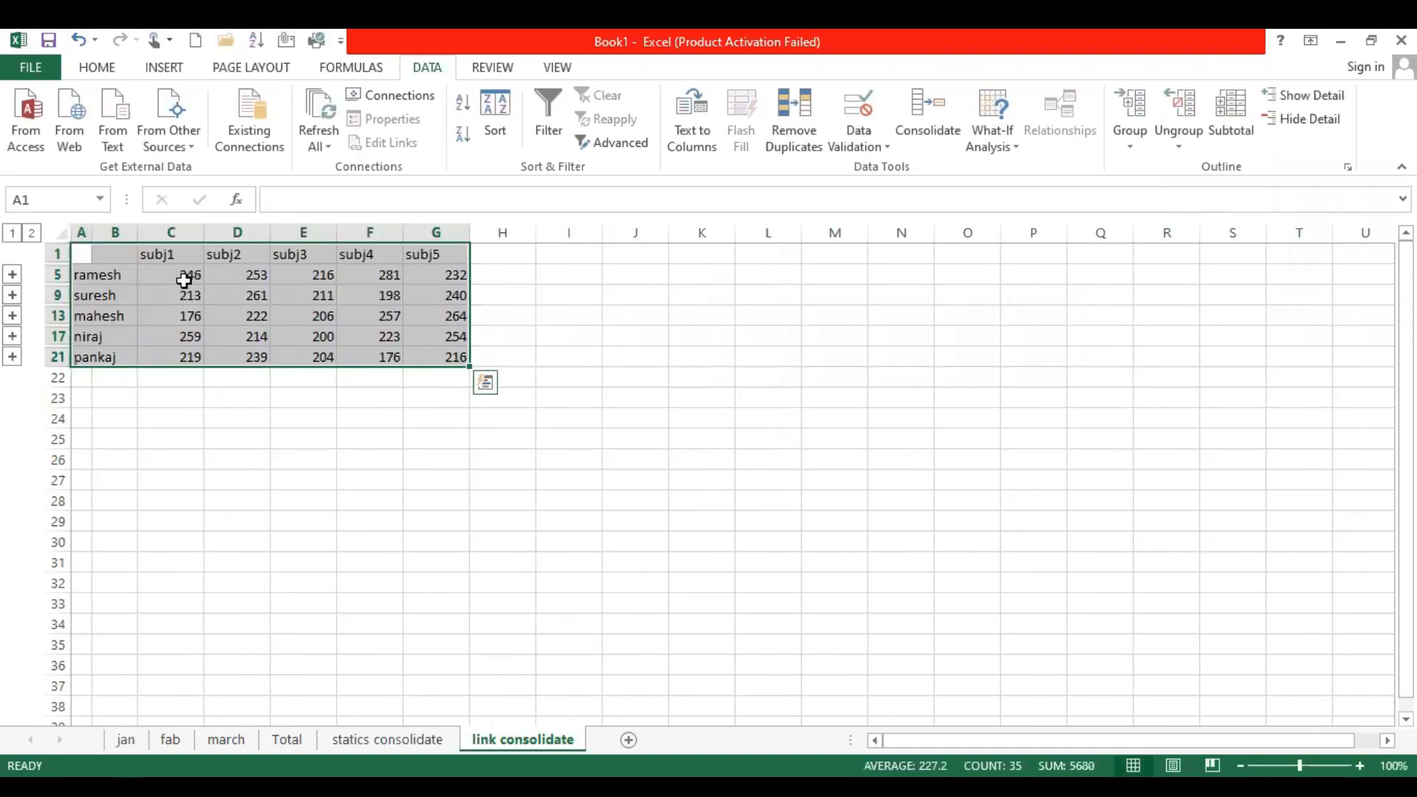
left_click(182, 276)
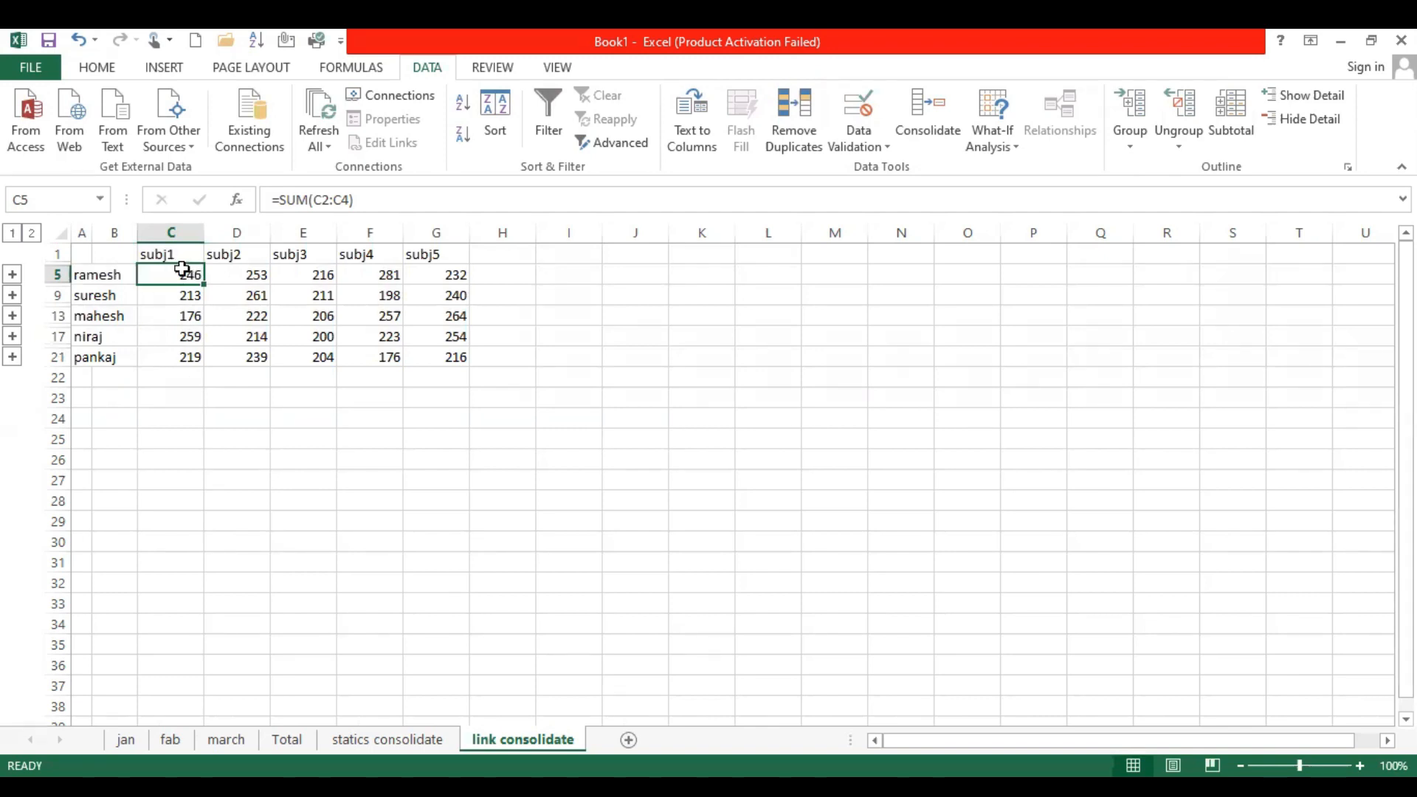
Set cell B2 of the jan sheet to 40 and check the first student's subj1 total on link consolidate
left_click(120, 740)
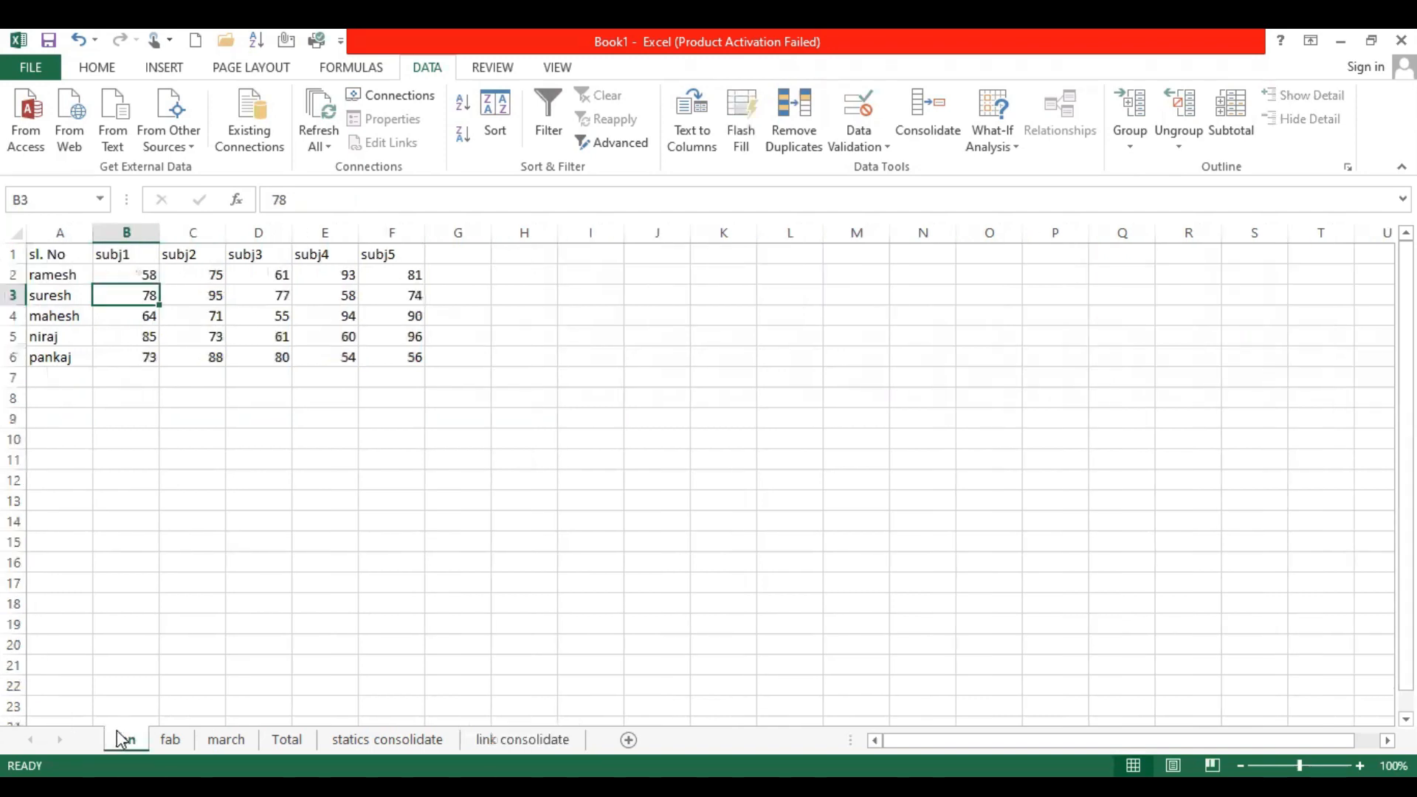
left_click(125, 270)
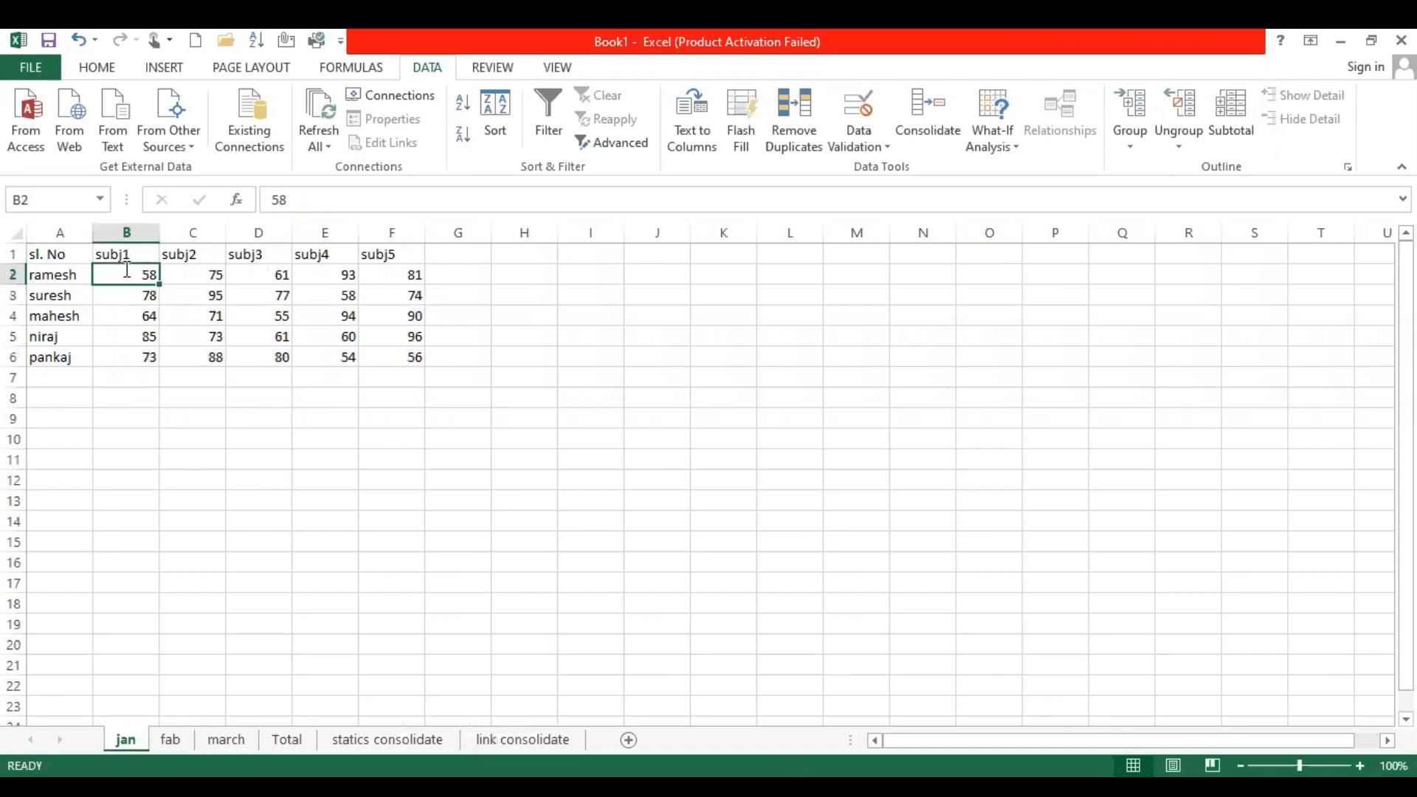
type("40")
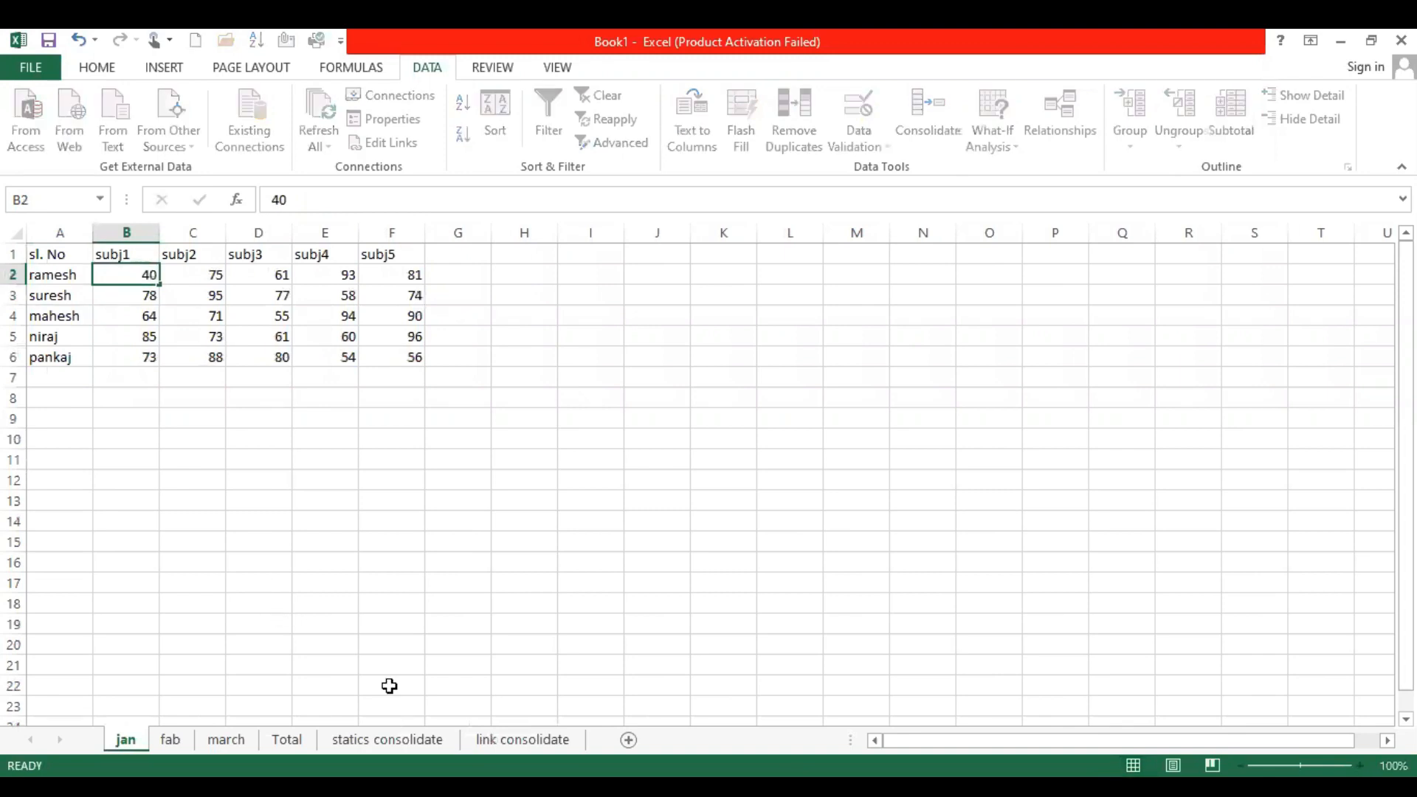
left_click(523, 740)
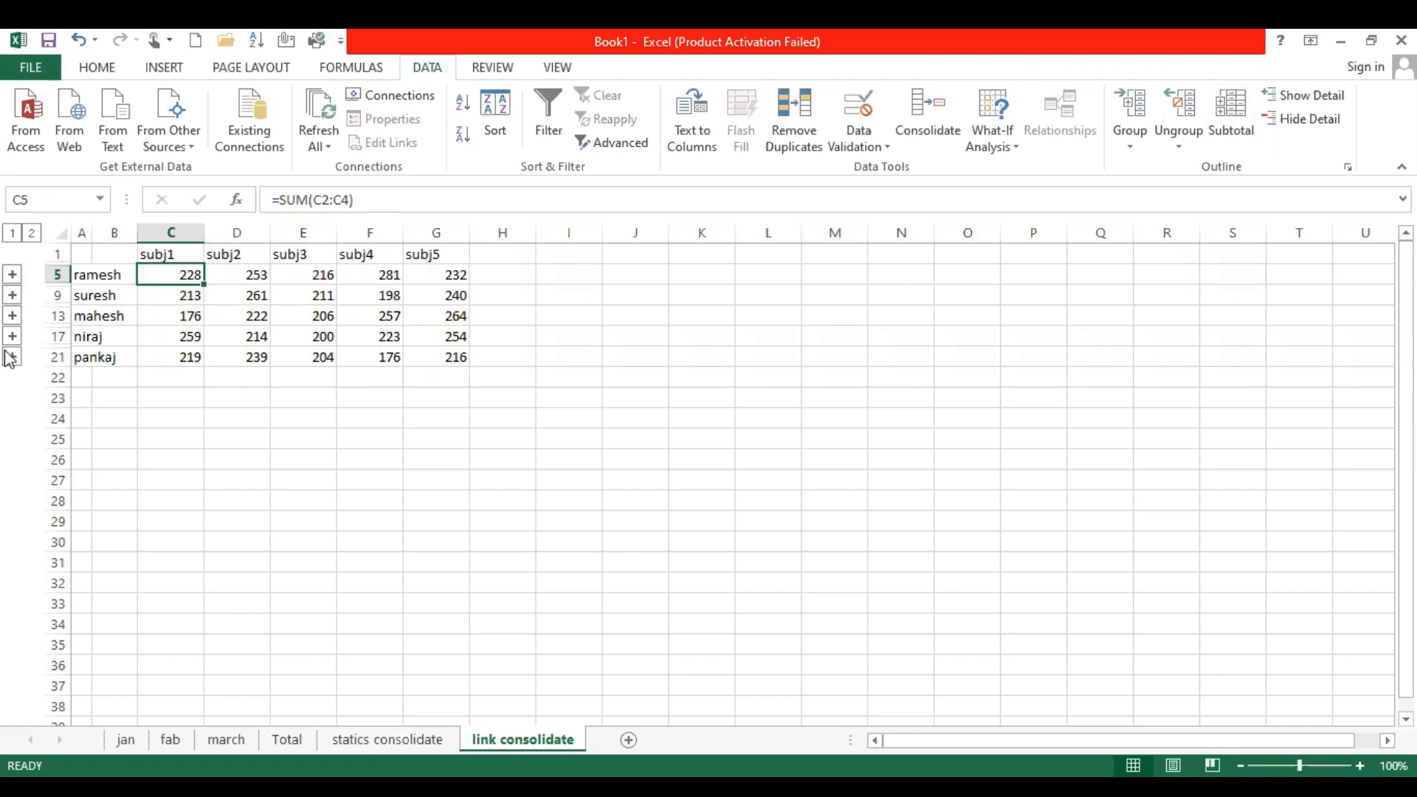
Expand the first student's group on link consolidate and inspect the source-sheet links in cells C2 to C4
left_click(11, 274)
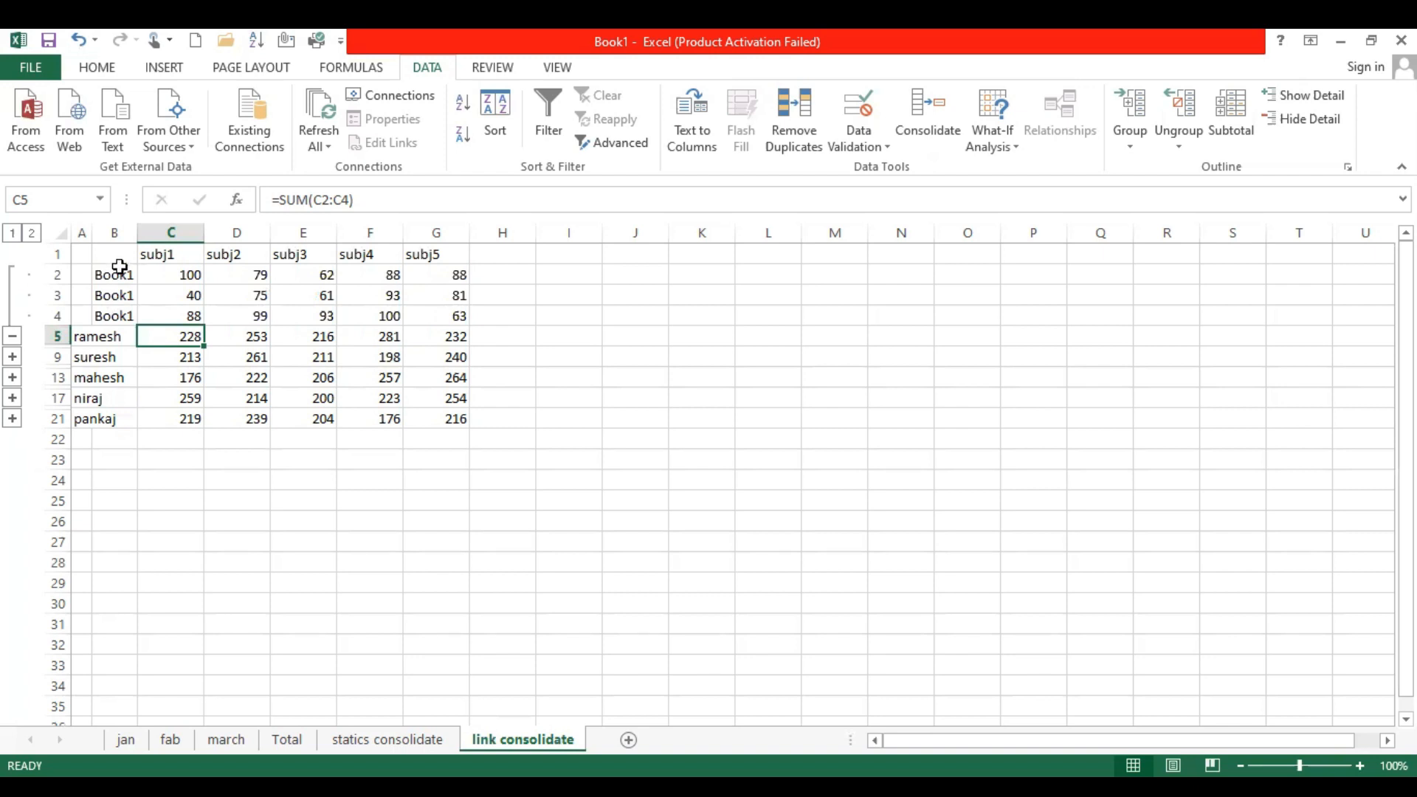
left_click_drag(117, 275, 169, 301)
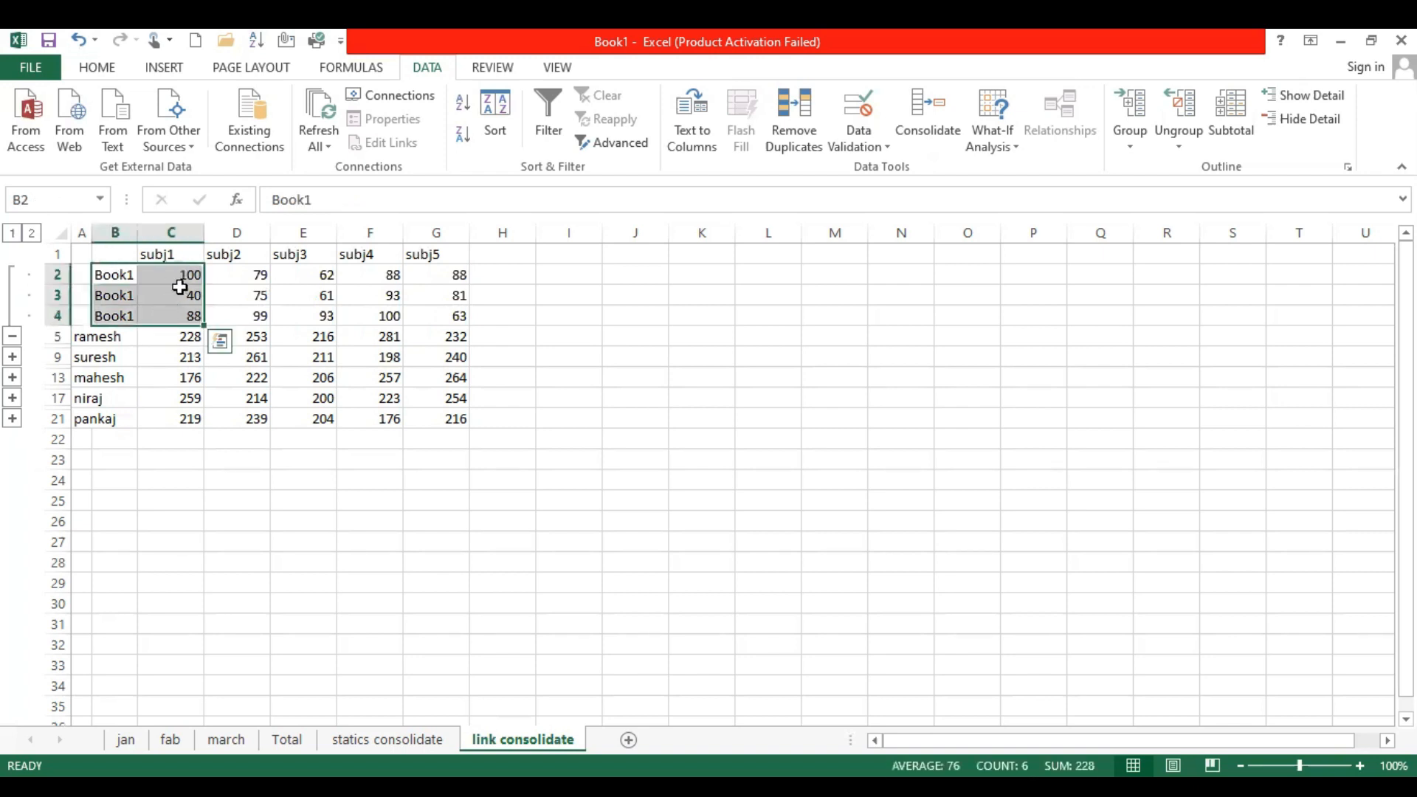
left_click(181, 281)
left_click(180, 299)
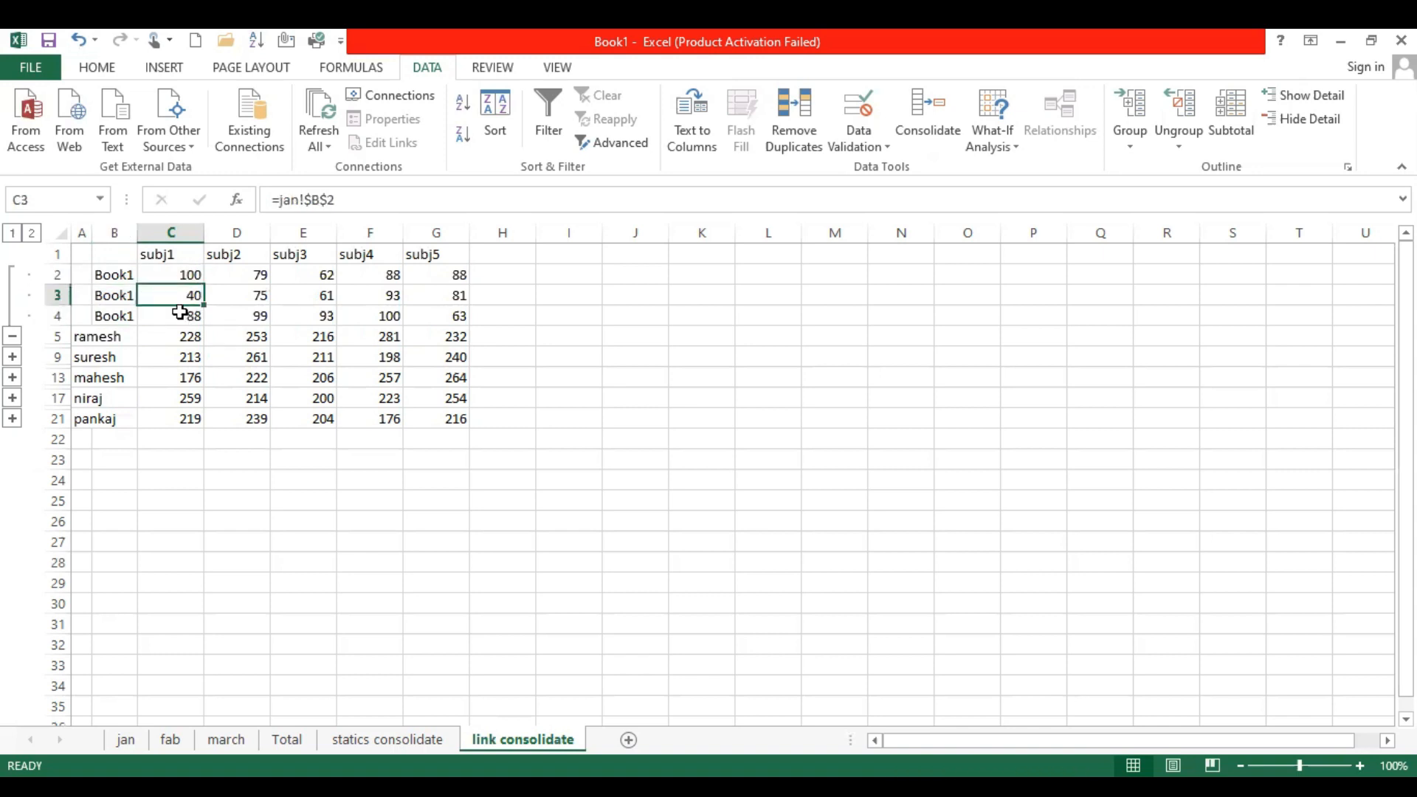
key("Down")
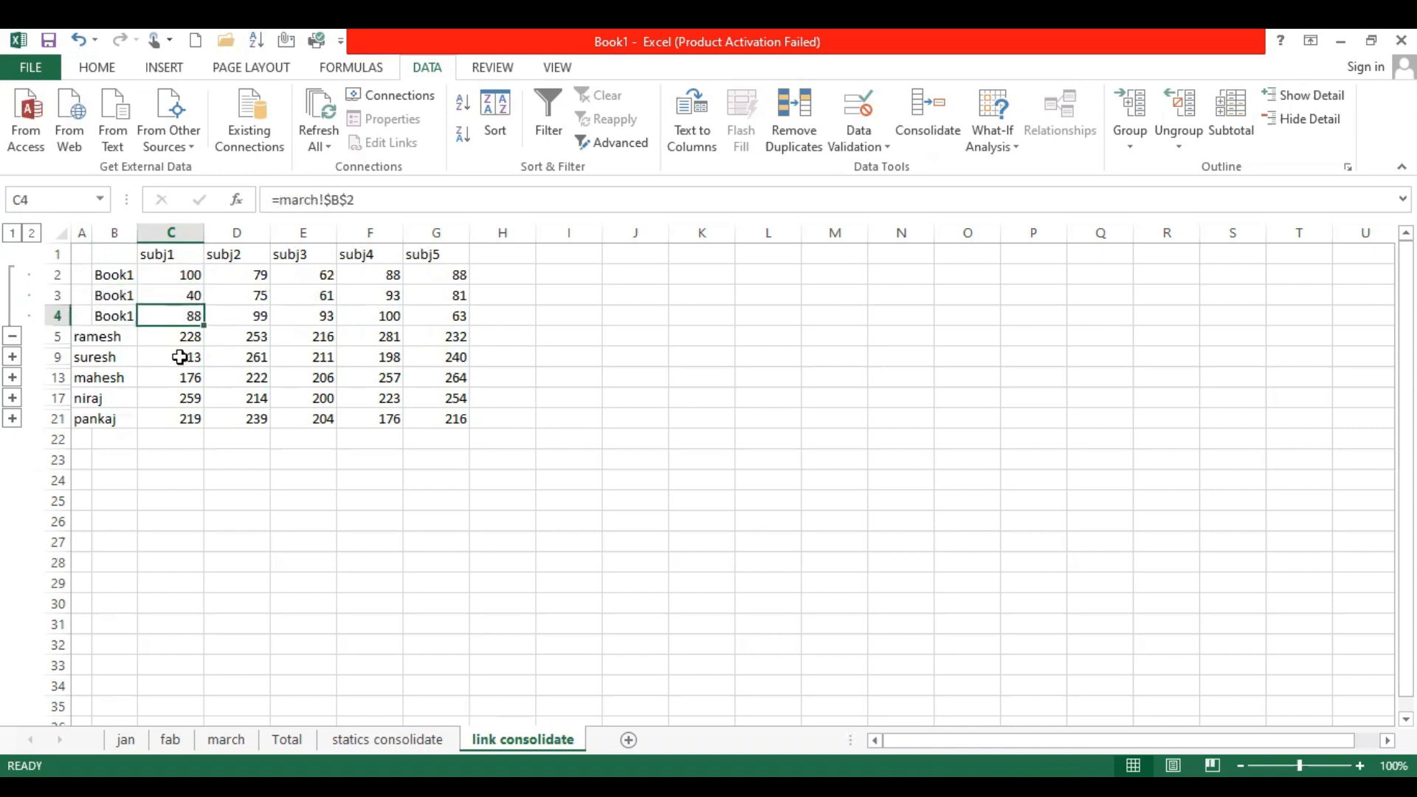
Expand the remaining students' groups and inspect the second student's subj1 source links and the sum formula in C9
left_click(13, 358)
left_click(171, 358)
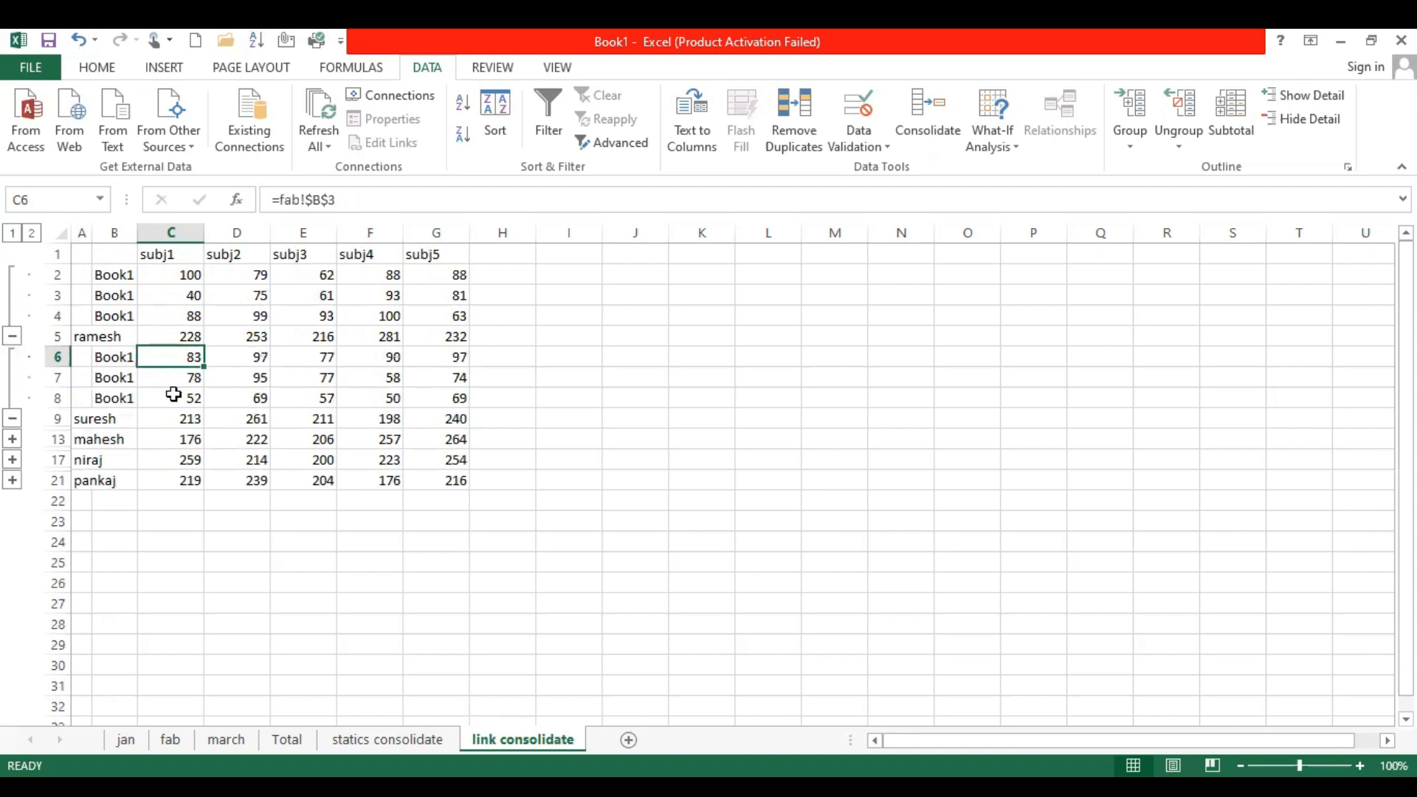
left_click(174, 397)
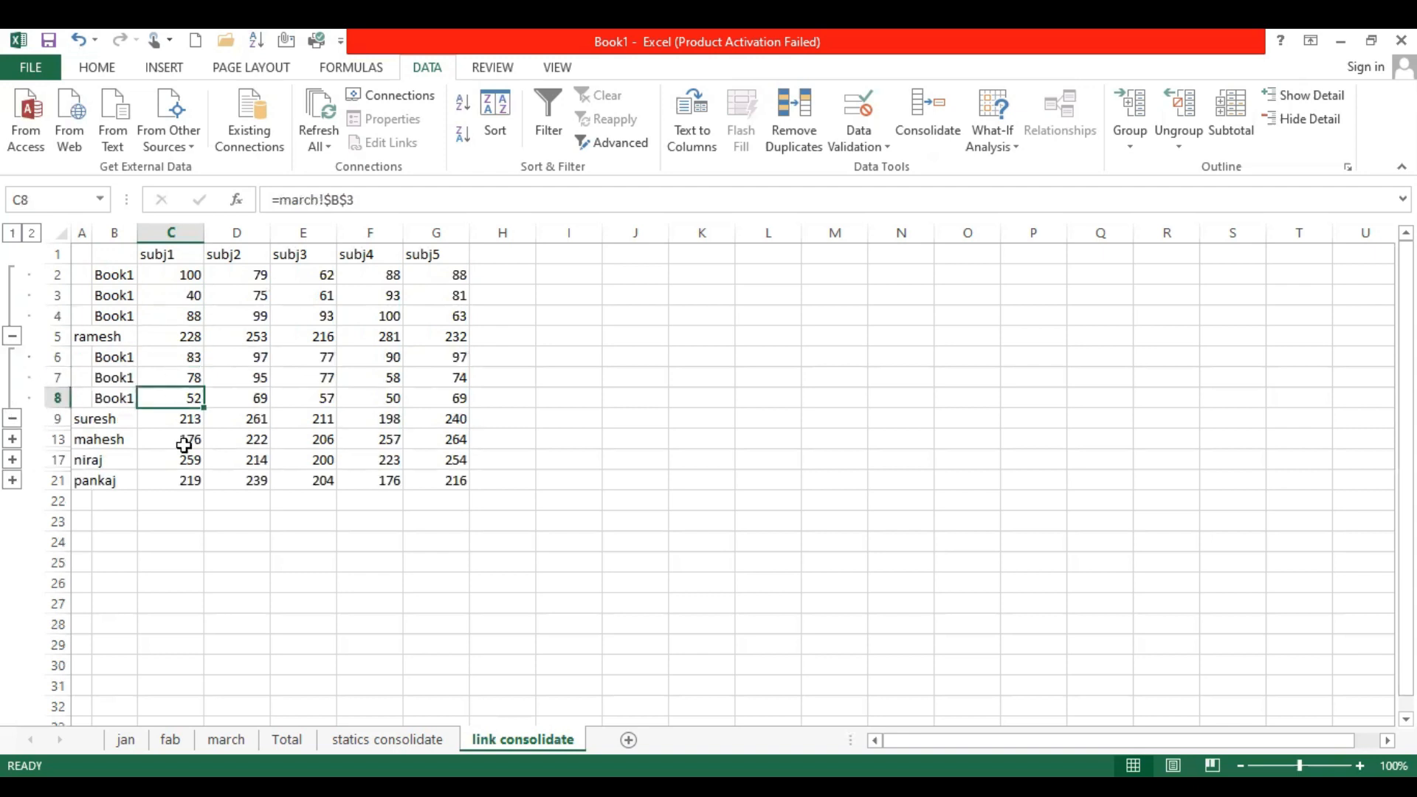
left_click(187, 418)
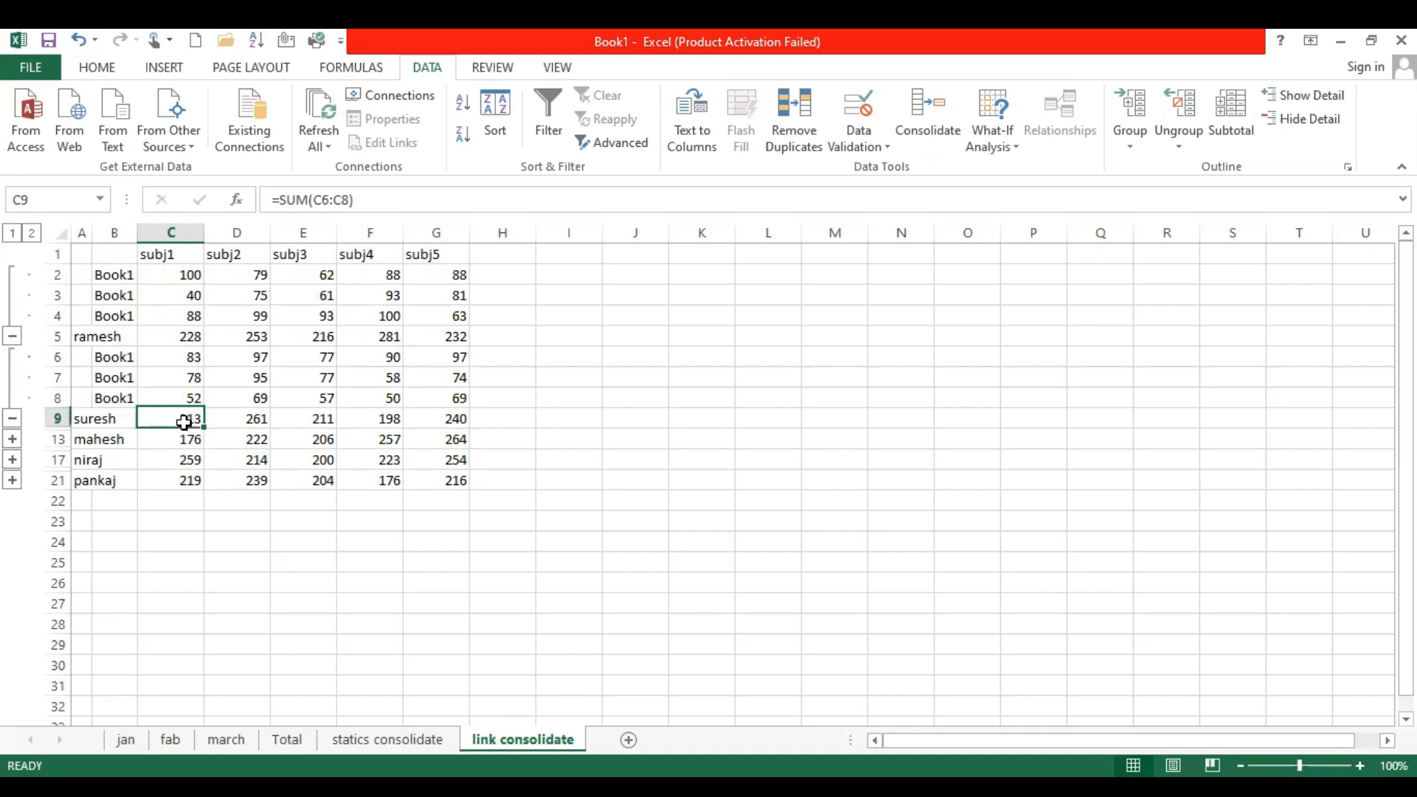
left_click(11, 440)
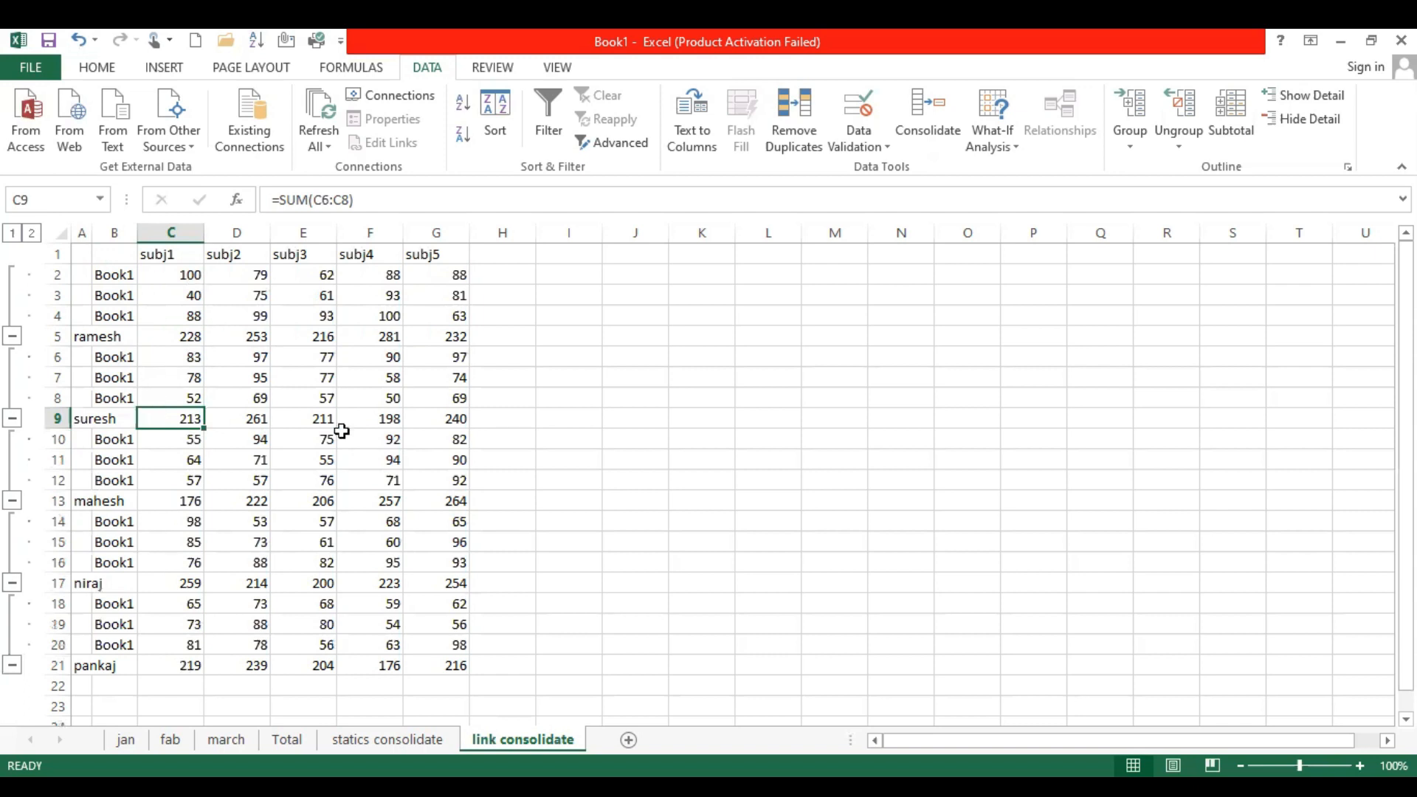
Collapse the detail rows of all five students on link consolidate so that only their total rows show
left_click(13, 335)
left_click(12, 359)
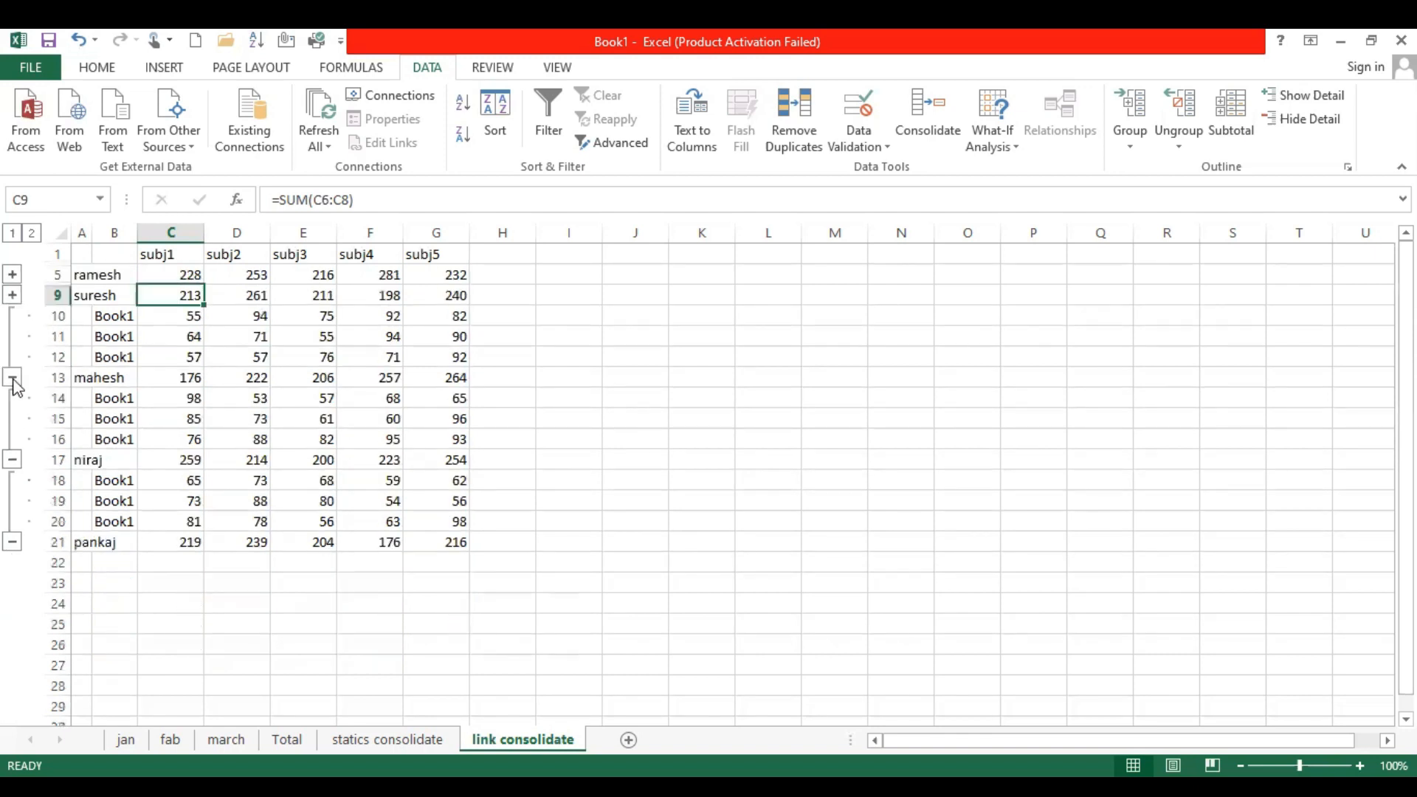
left_click(13, 378)
left_click(13, 398)
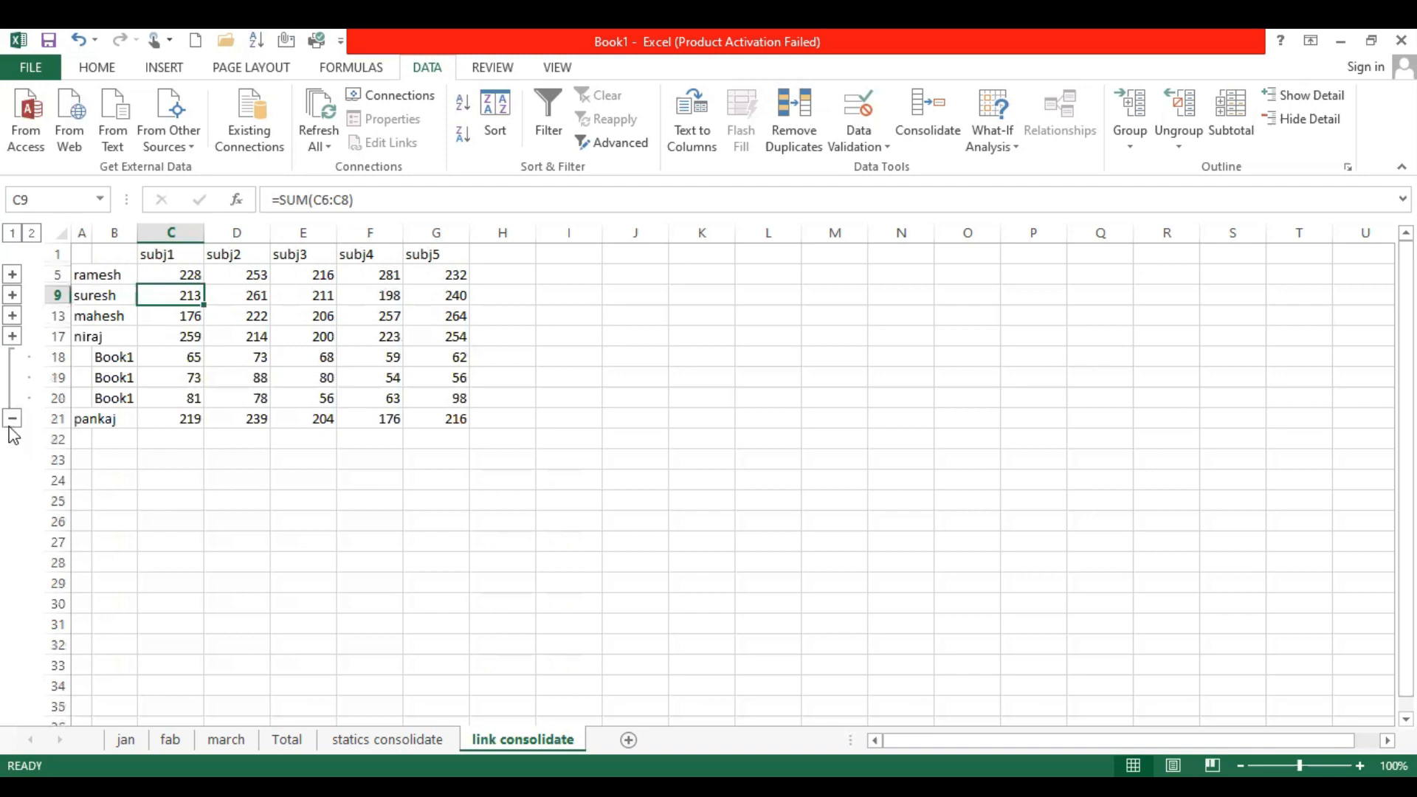
left_click(12, 419)
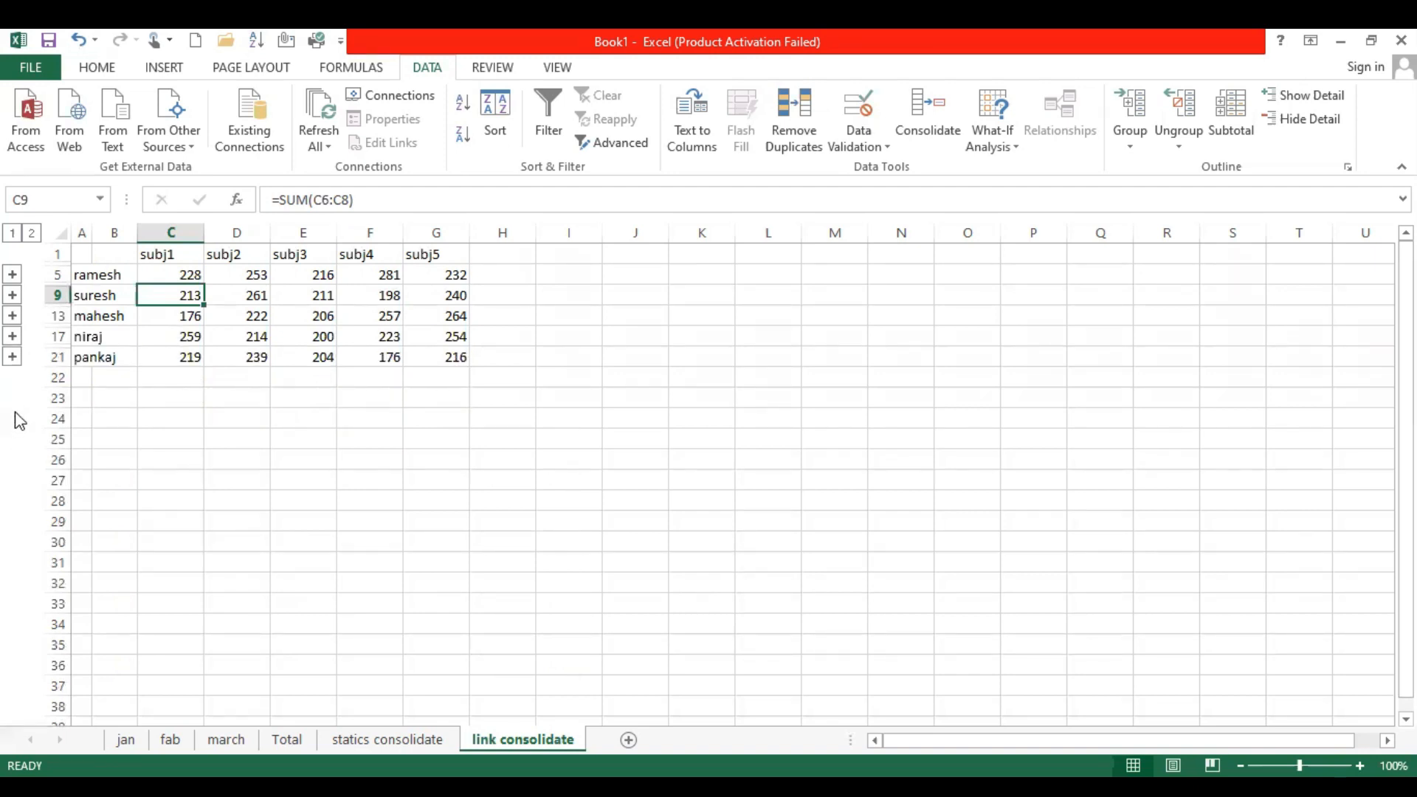
Select the consolidated totals from C5 to G21 and review the Consolidate references, label options and source-link setting
left_click(171, 272)
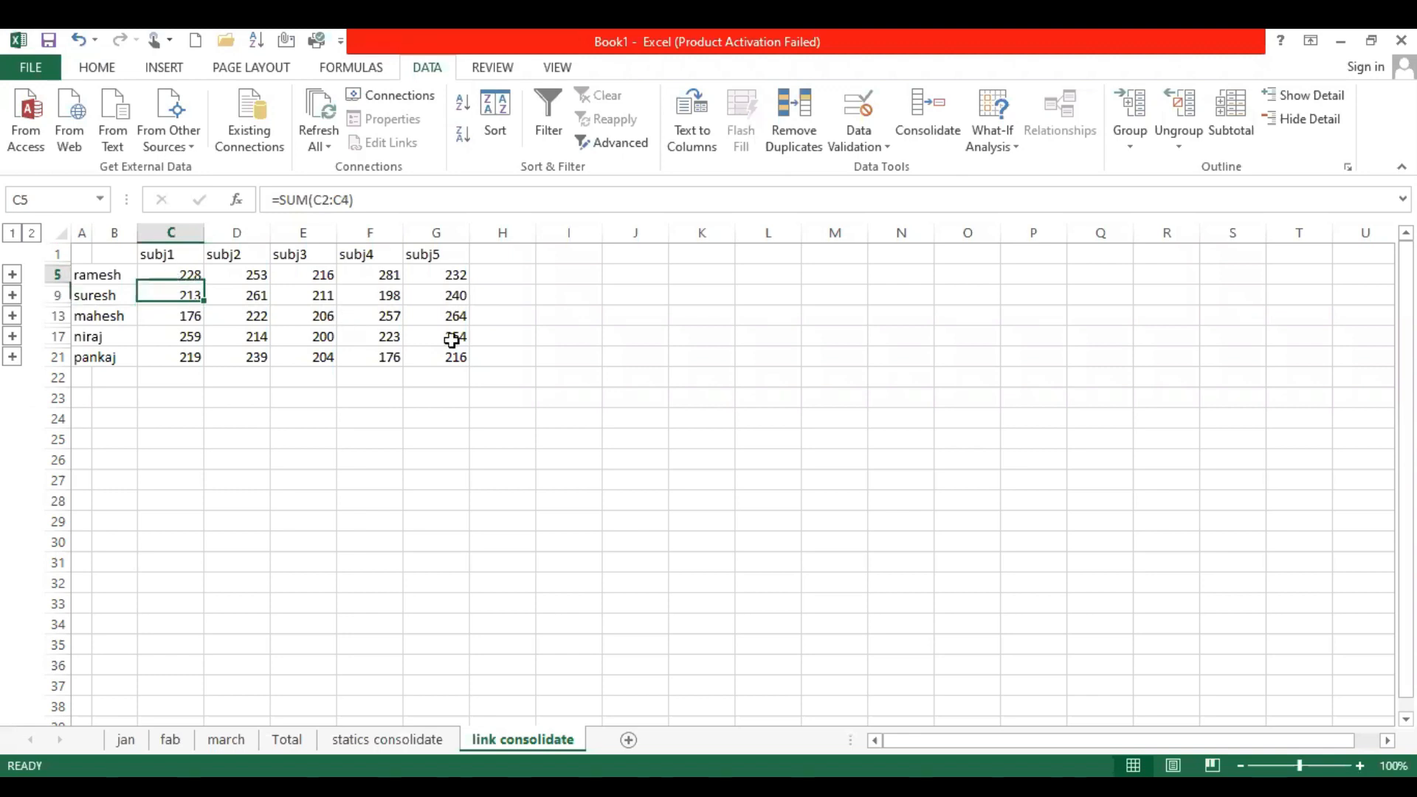
left_click(462, 360, "shift")
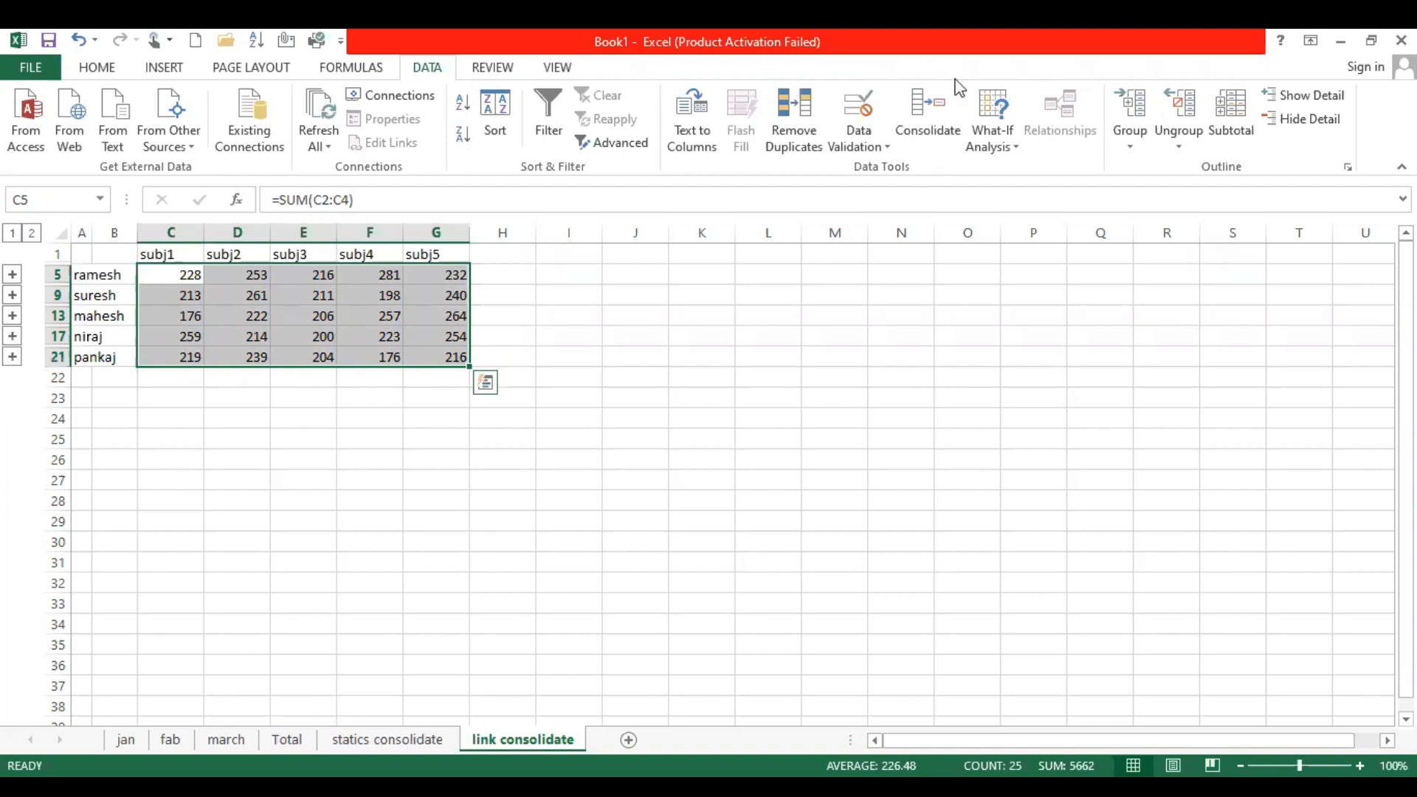
left_click(926, 125)
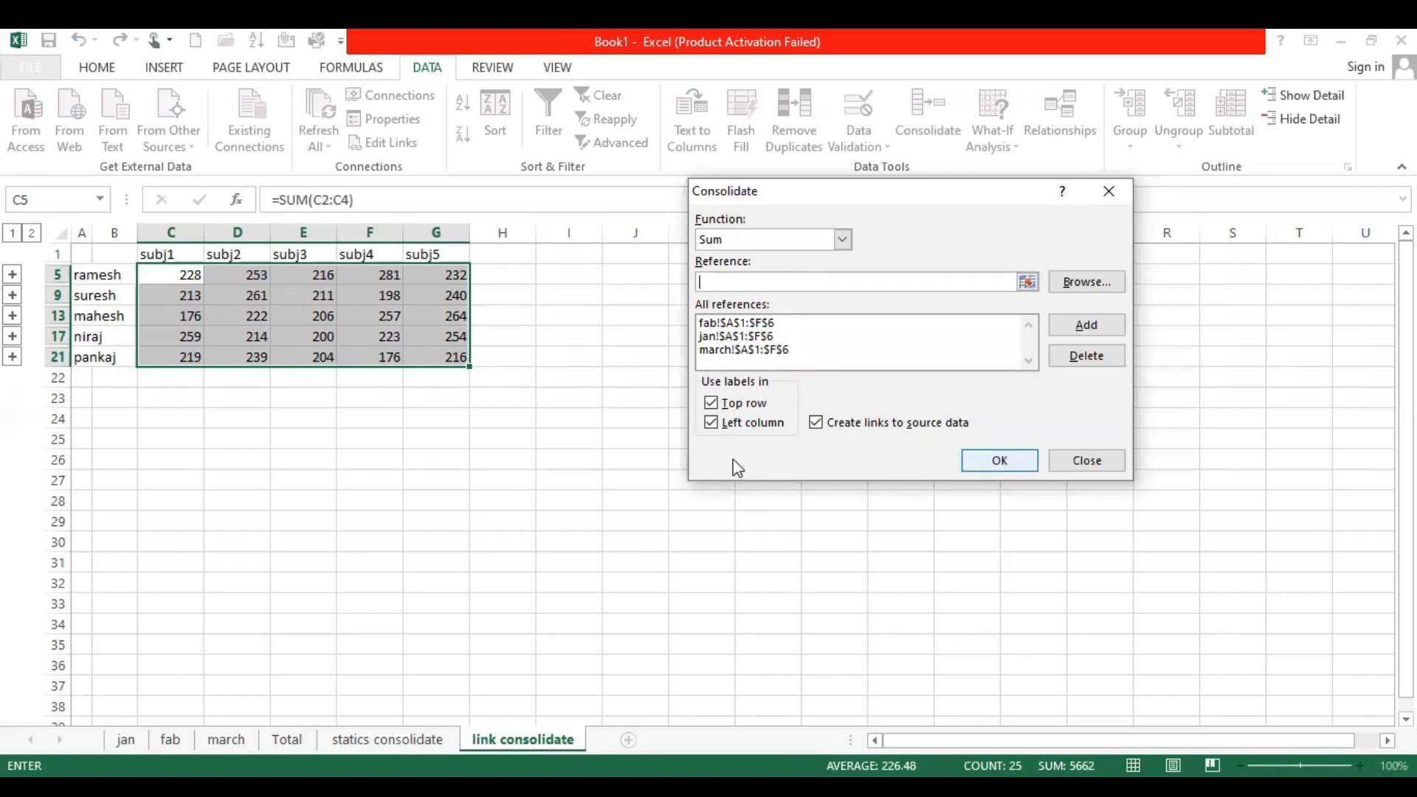
key("Return")
key("Return")
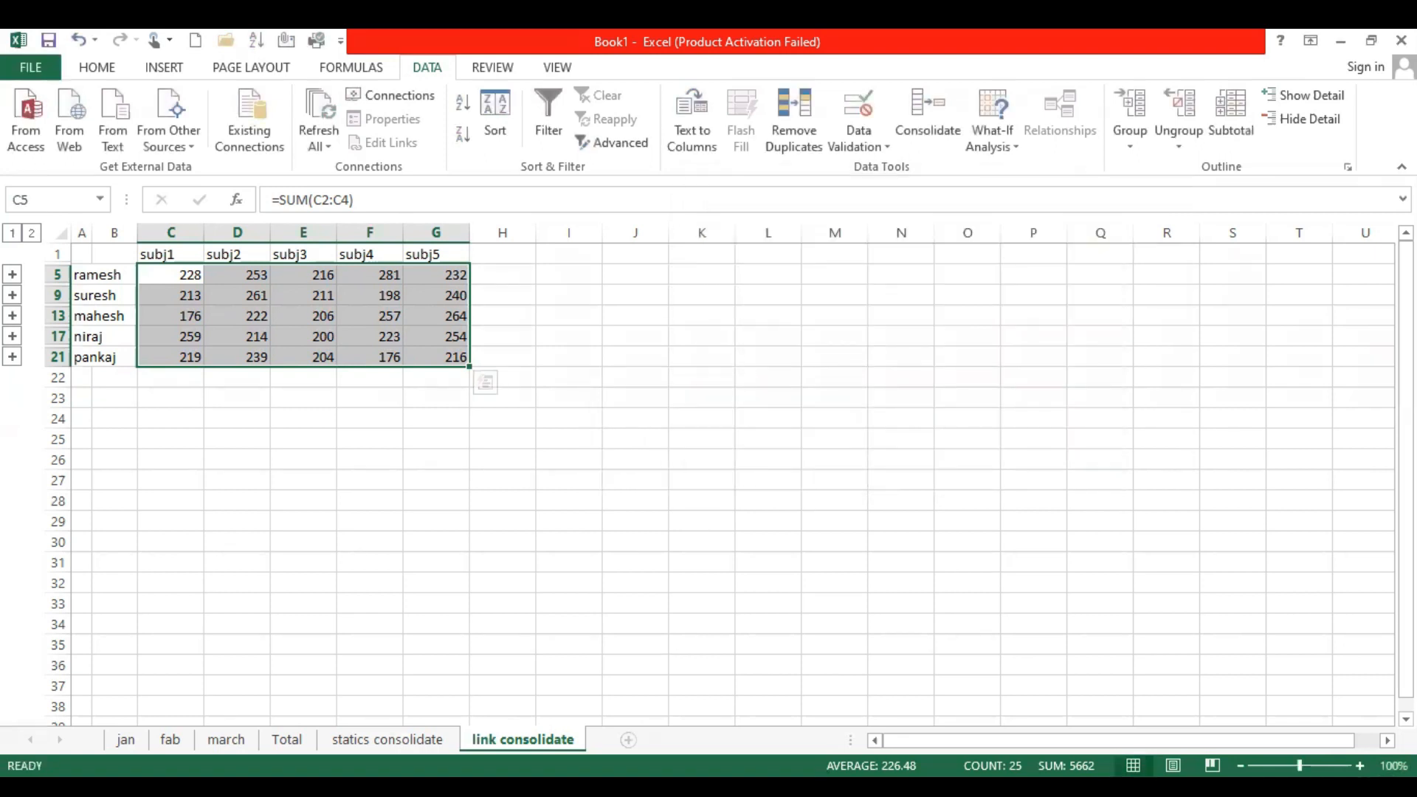